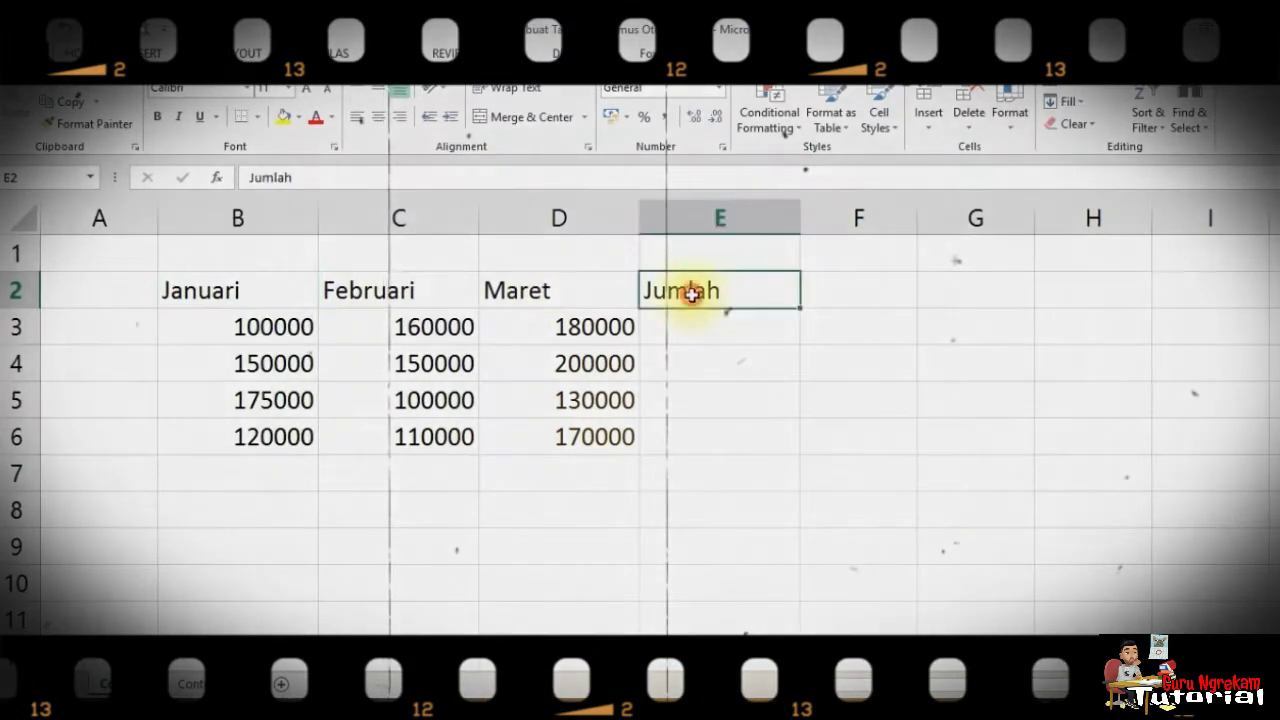
Create a table with headers from the monthly data in range B2:E6.
{"action": "left_click", "coordinate": [569, 505]}
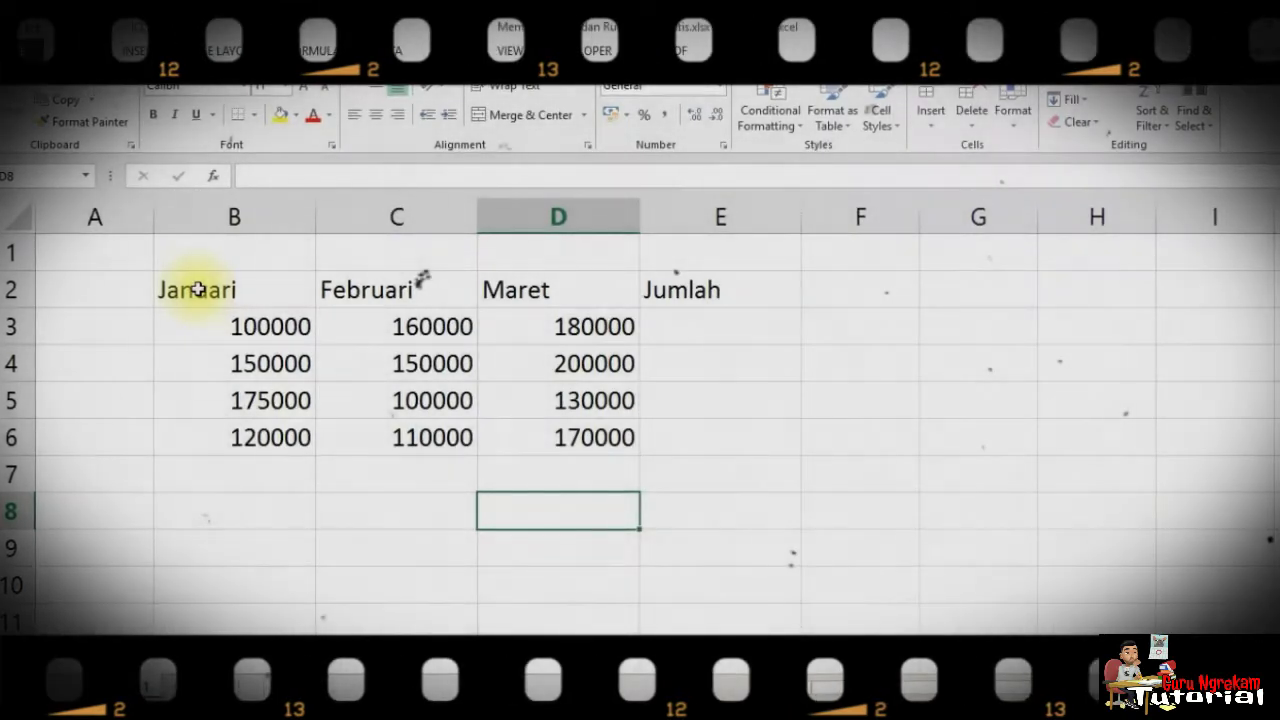
{"action": "left_click", "coordinate": [200, 290]}
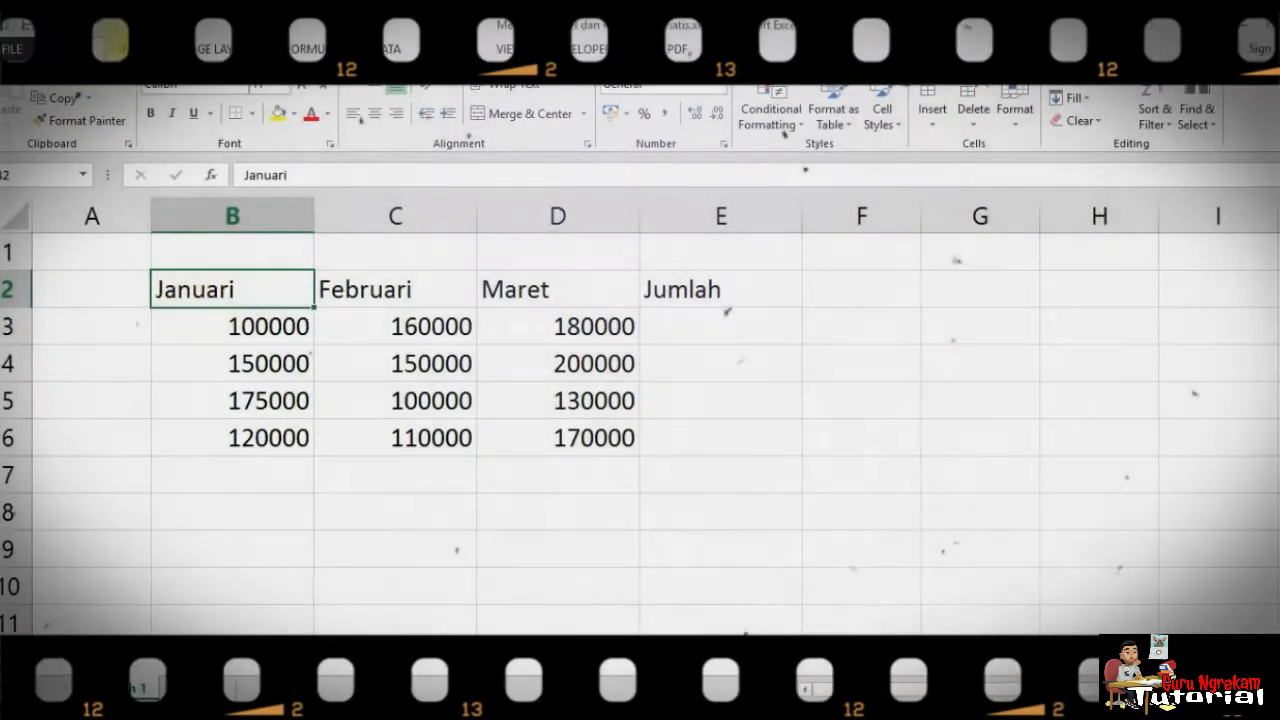
{"action": "left_click", "coordinate": [136, 49]}
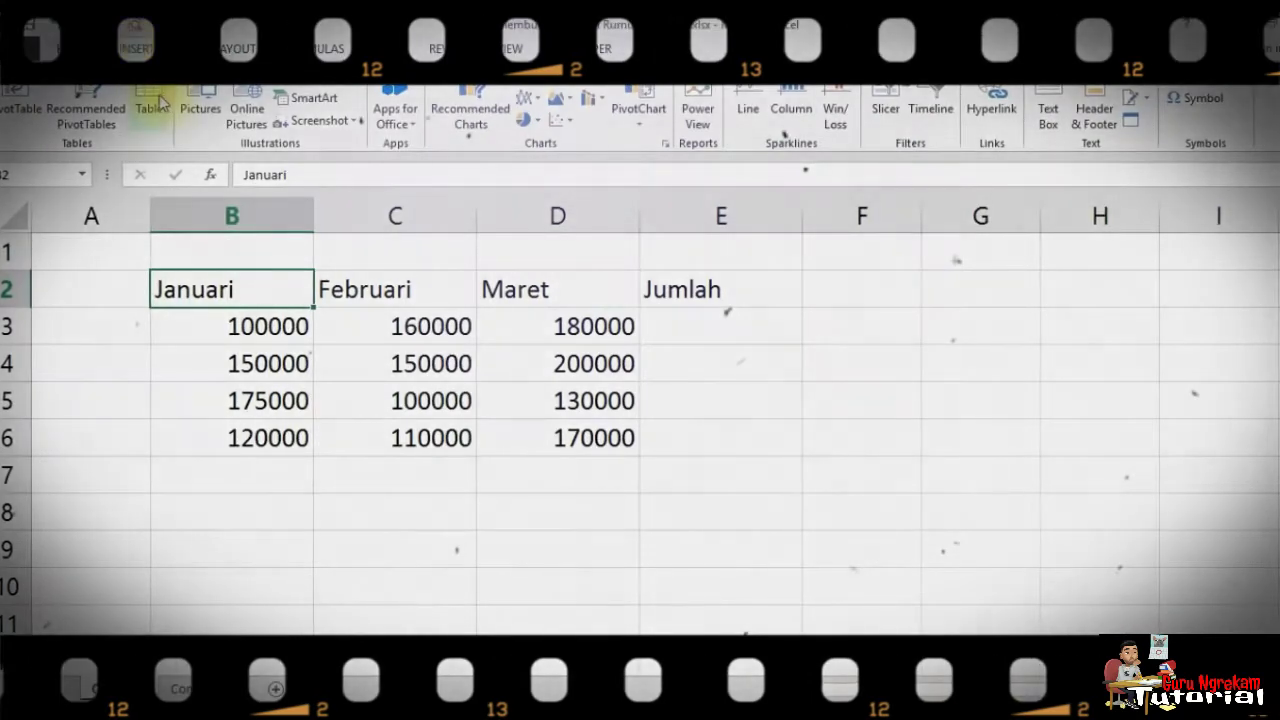
{"action": "left_click", "coordinate": [160, 103]}
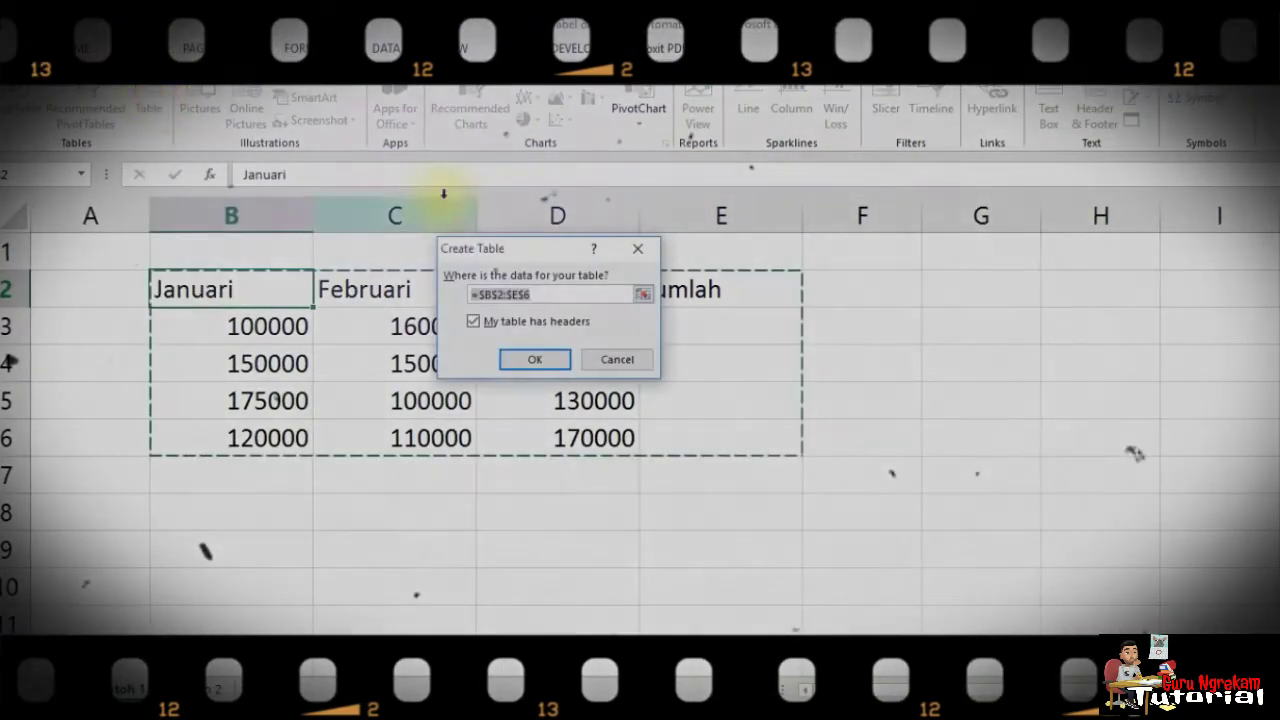
{"action": "left_click_drag", "start_coordinate": [479, 252], "coordinate": [944, 428]}
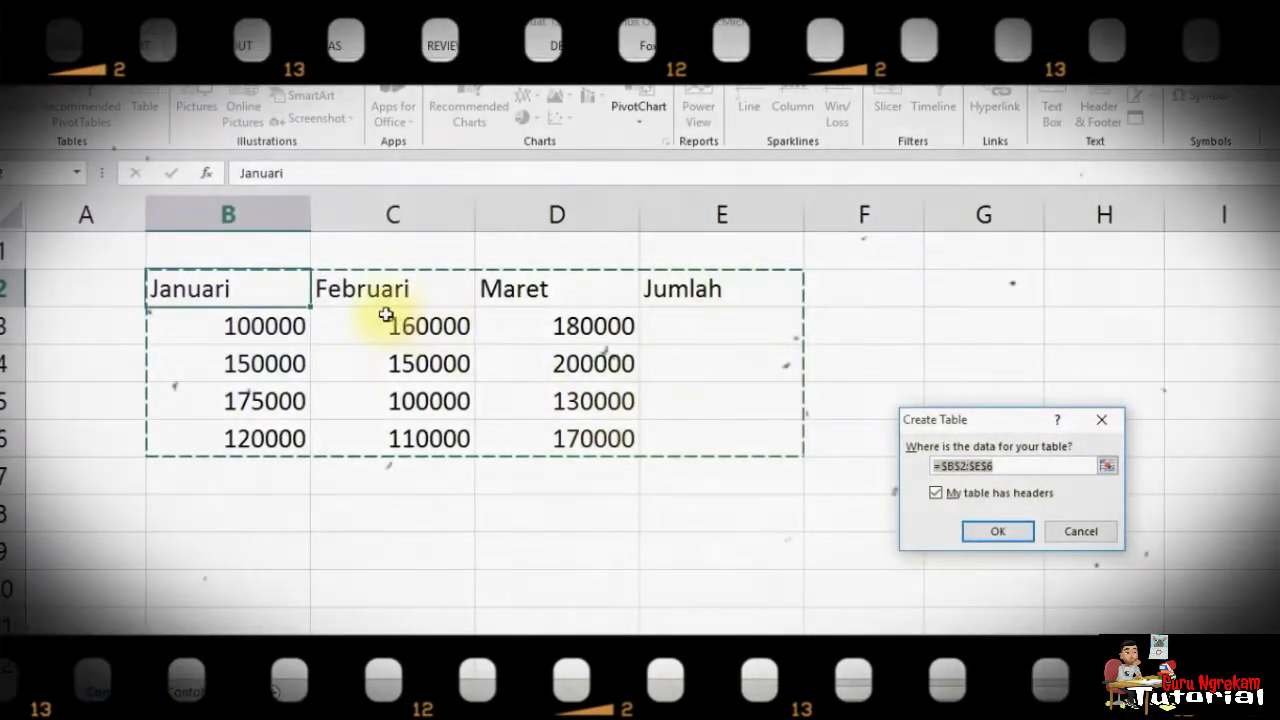
{"action": "left_click_drag", "start_coordinate": [966, 421], "coordinate": [900, 312]}
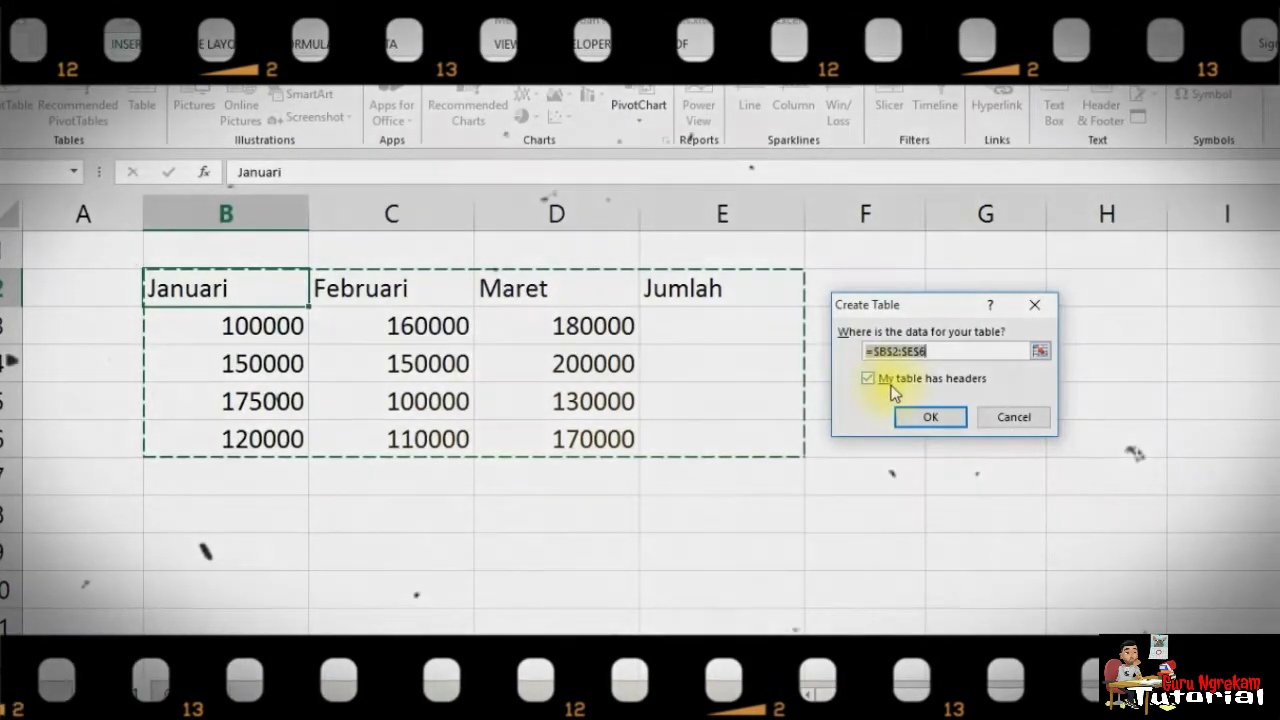
{"action": "left_click", "coordinate": [928, 421]}
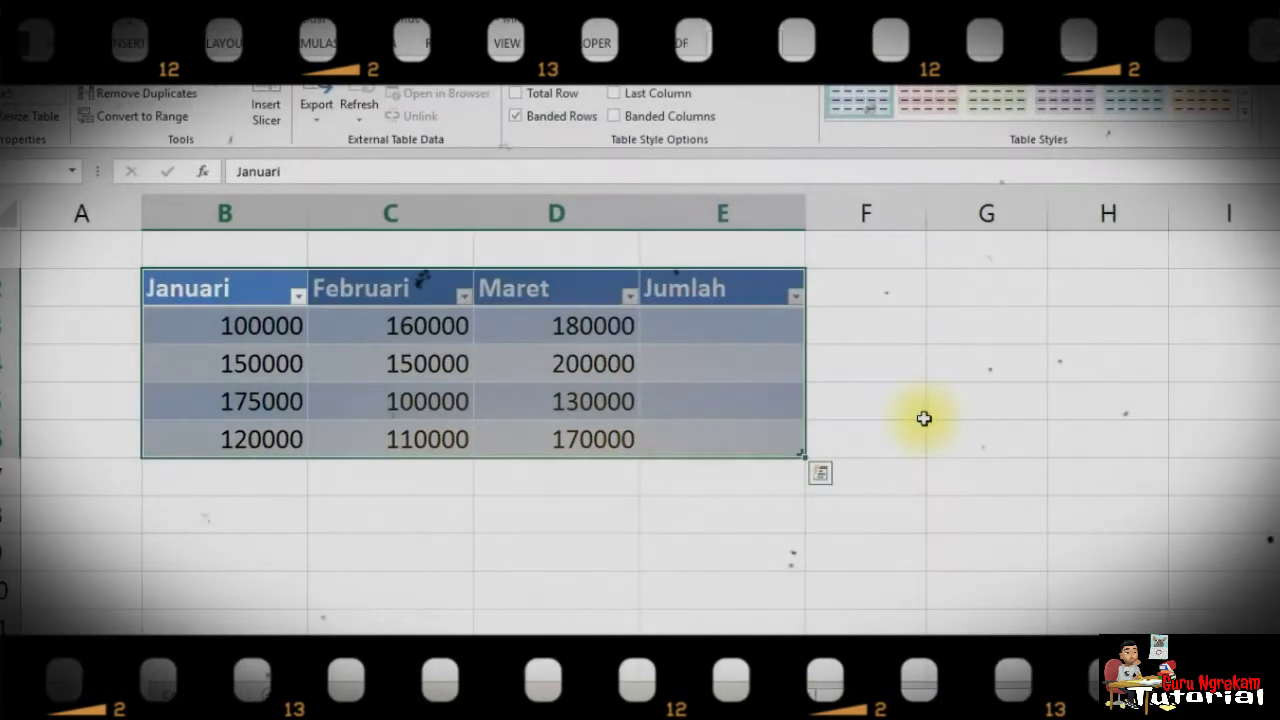
{"action": "left_click", "coordinate": [720, 506]}
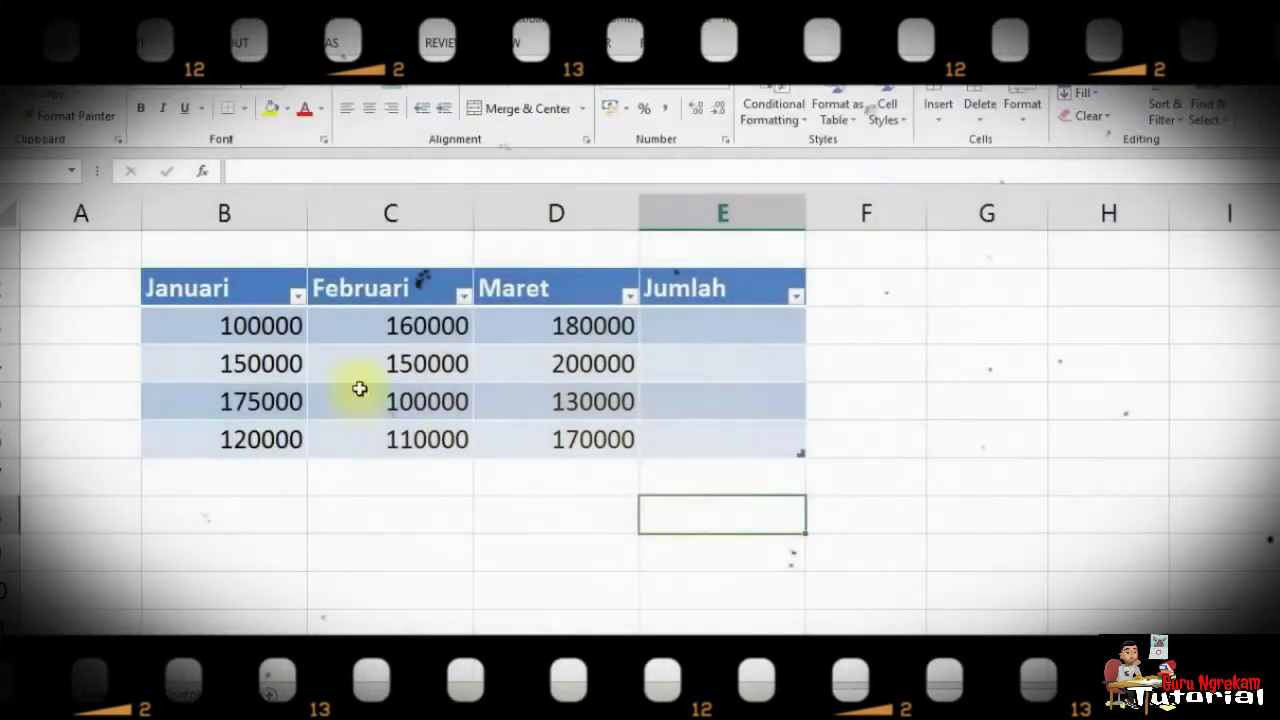
Apply the blue table style from the first row of the Medium group to the monthly table.
{"action": "left_click", "coordinate": [287, 422]}
{"action": "left_click", "coordinate": [258, 287]}
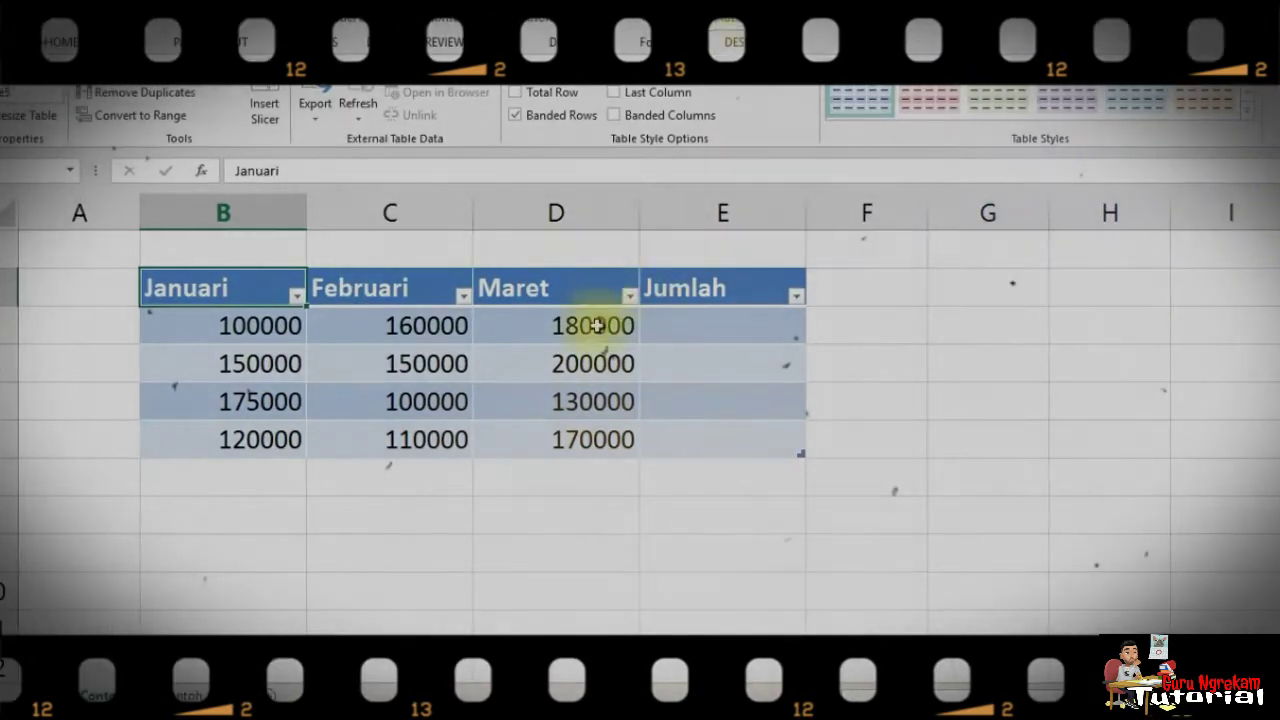
{"action": "left_click", "coordinate": [1266, 128]}
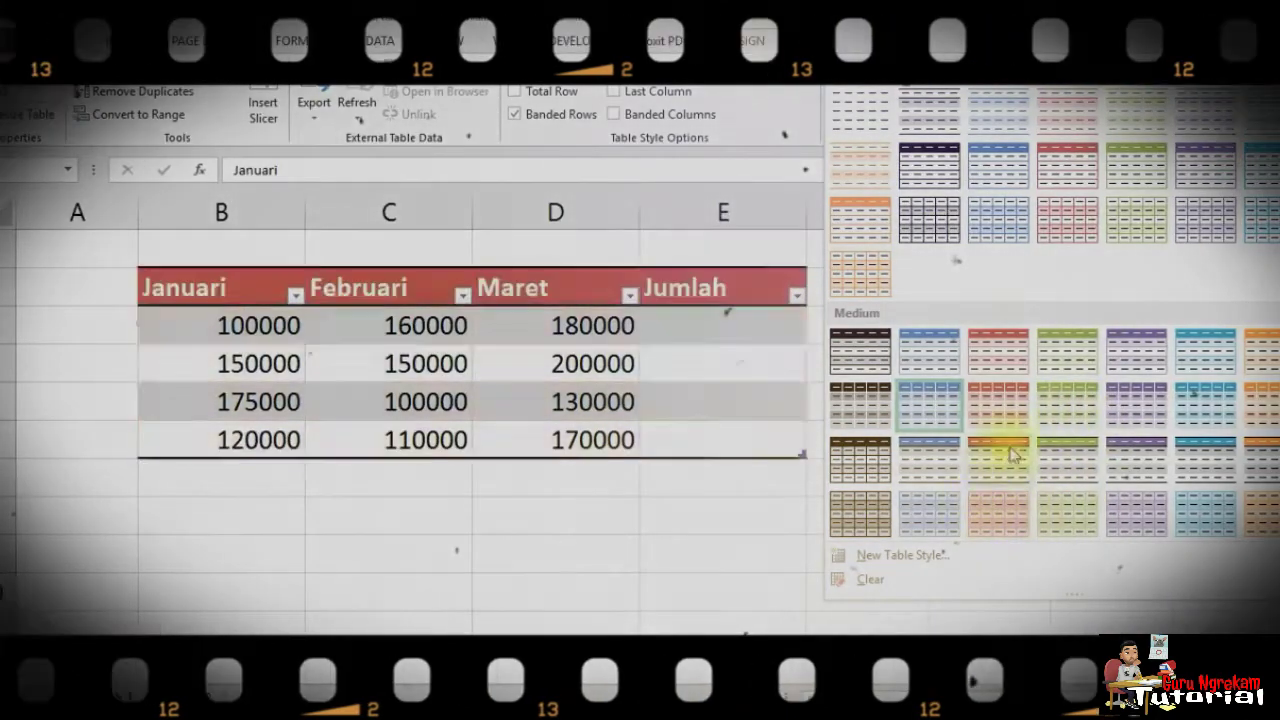
{"action": "left_click", "coordinate": [936, 362]}
{"action": "left_click", "coordinate": [881, 410]}
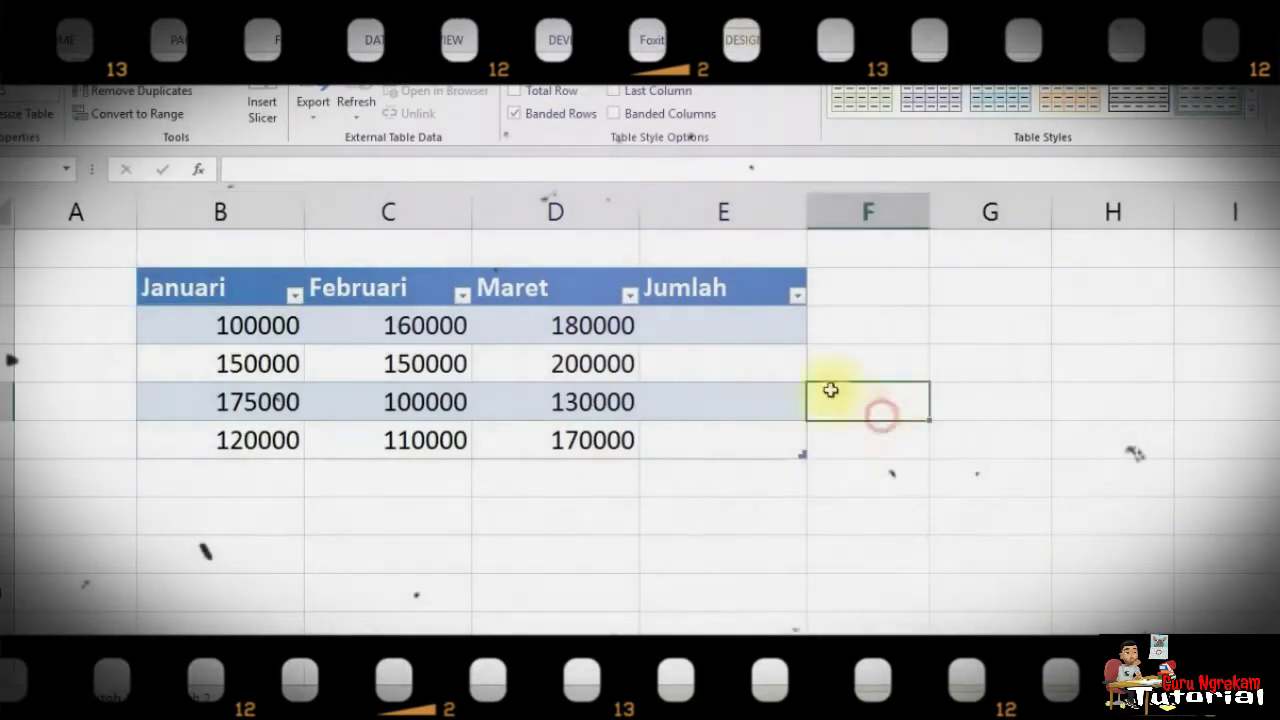
Fill the Jumlah column with an AutoSum formula adding Januari through Maret, starting in the first data row.
{"action": "left_click", "coordinate": [724, 327]}
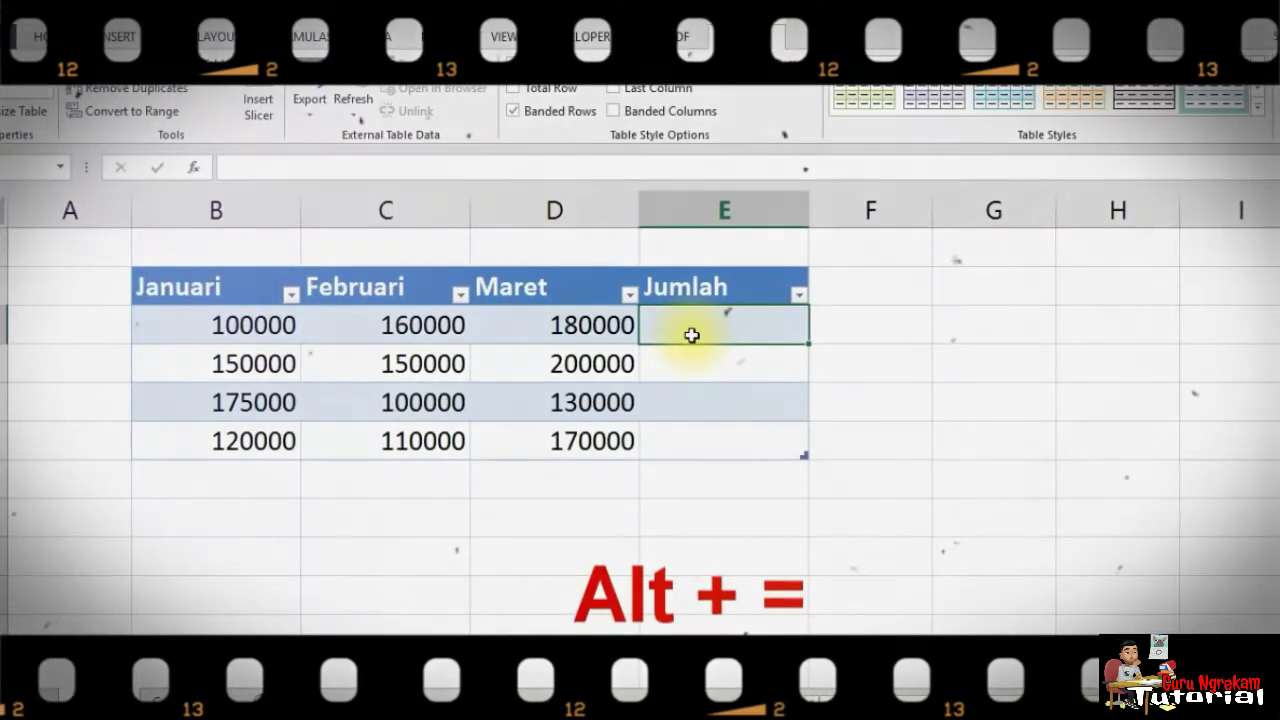
{"action": "key", "text": "alt+equal"}
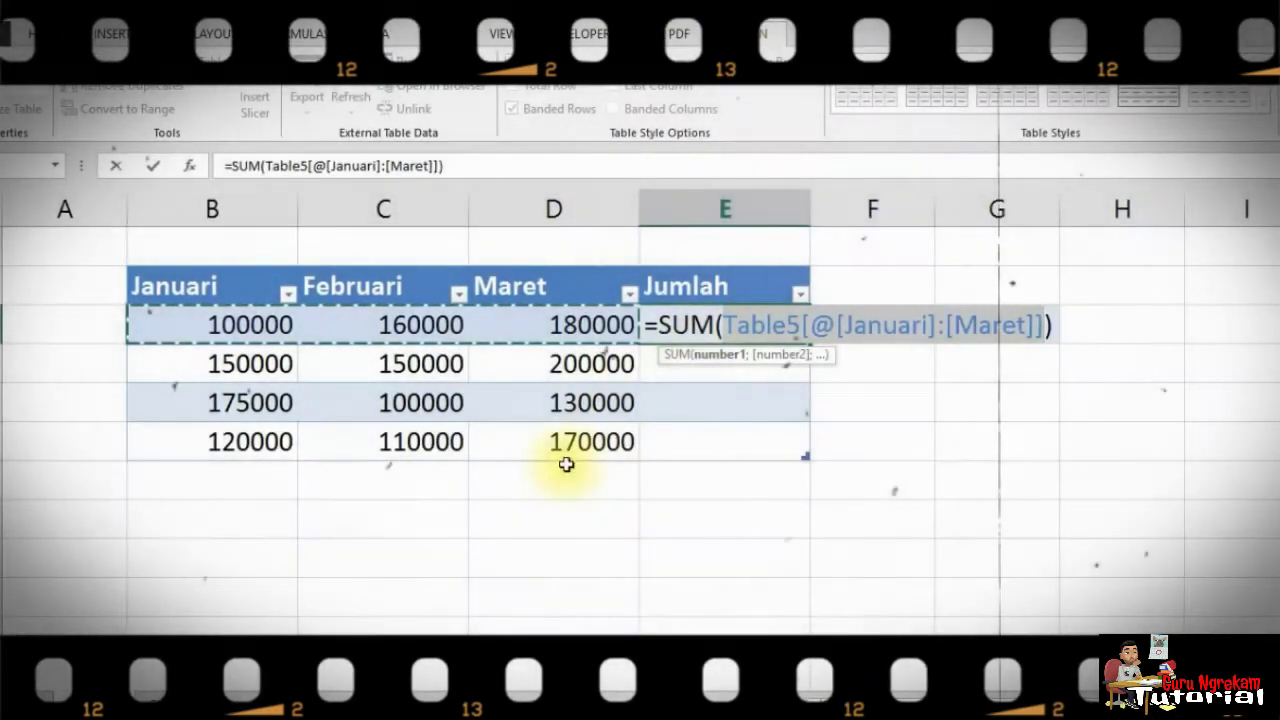
{"action": "key", "text": "Return"}
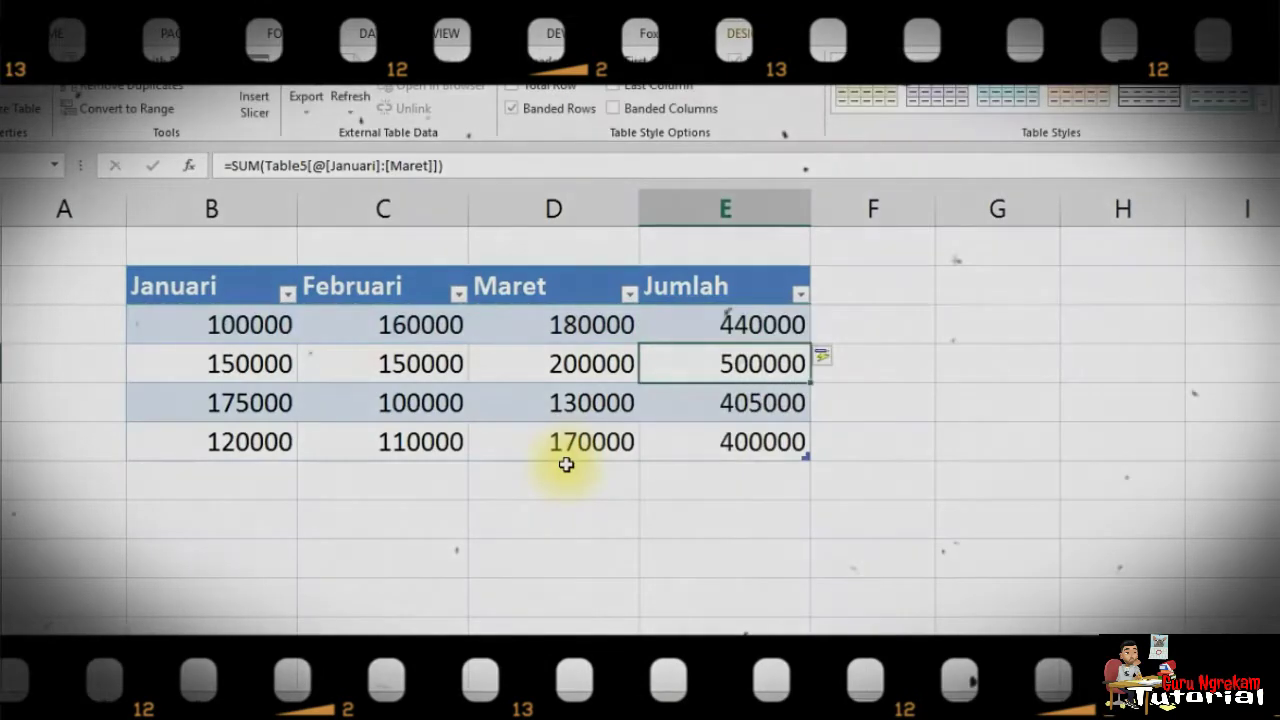
Examine the formulas in the rows of the Jumlah column.
{"action": "left_click", "coordinate": [674, 557]}
{"action": "left_click", "coordinate": [740, 361]}
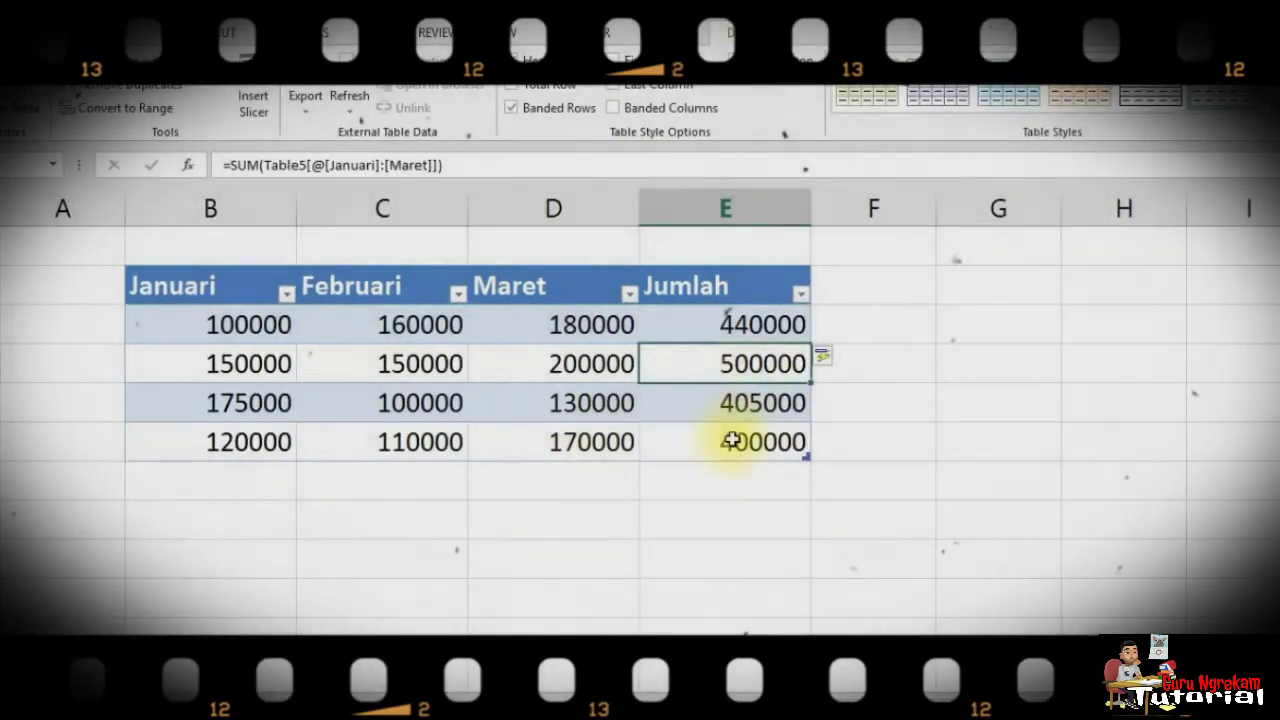
{"action": "left_click", "coordinate": [735, 405]}
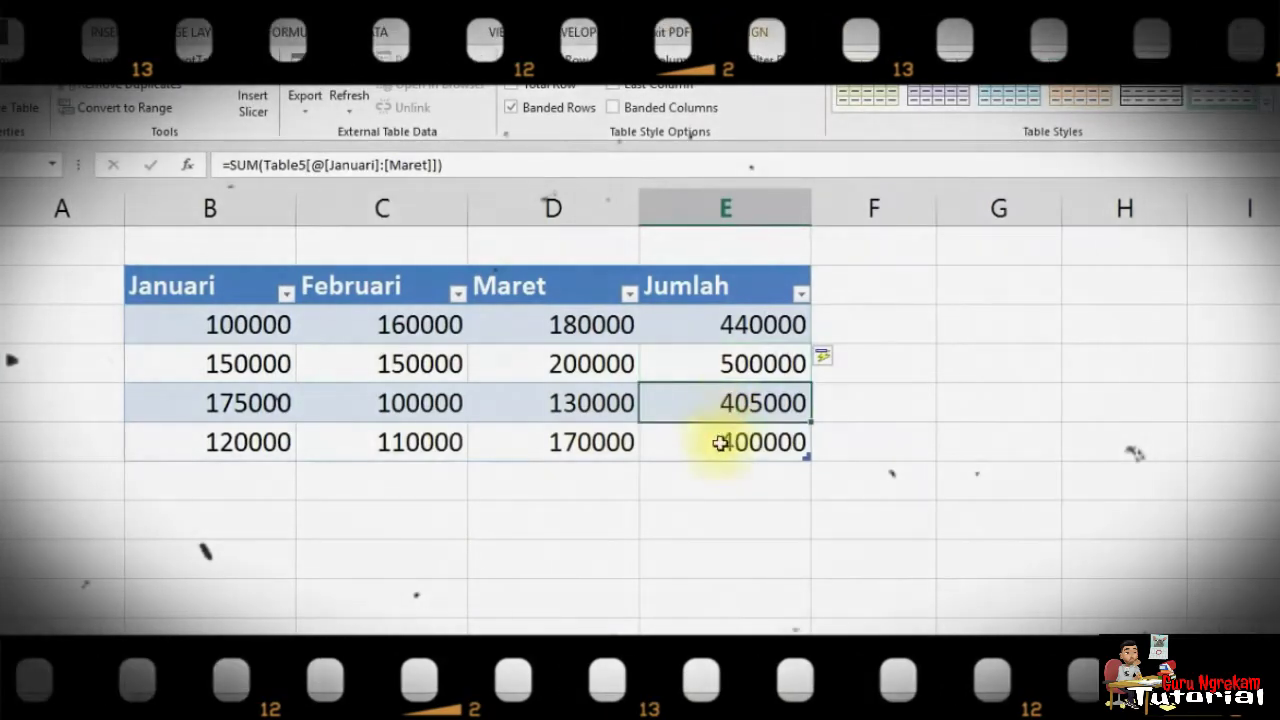
{"action": "left_click", "coordinate": [726, 445]}
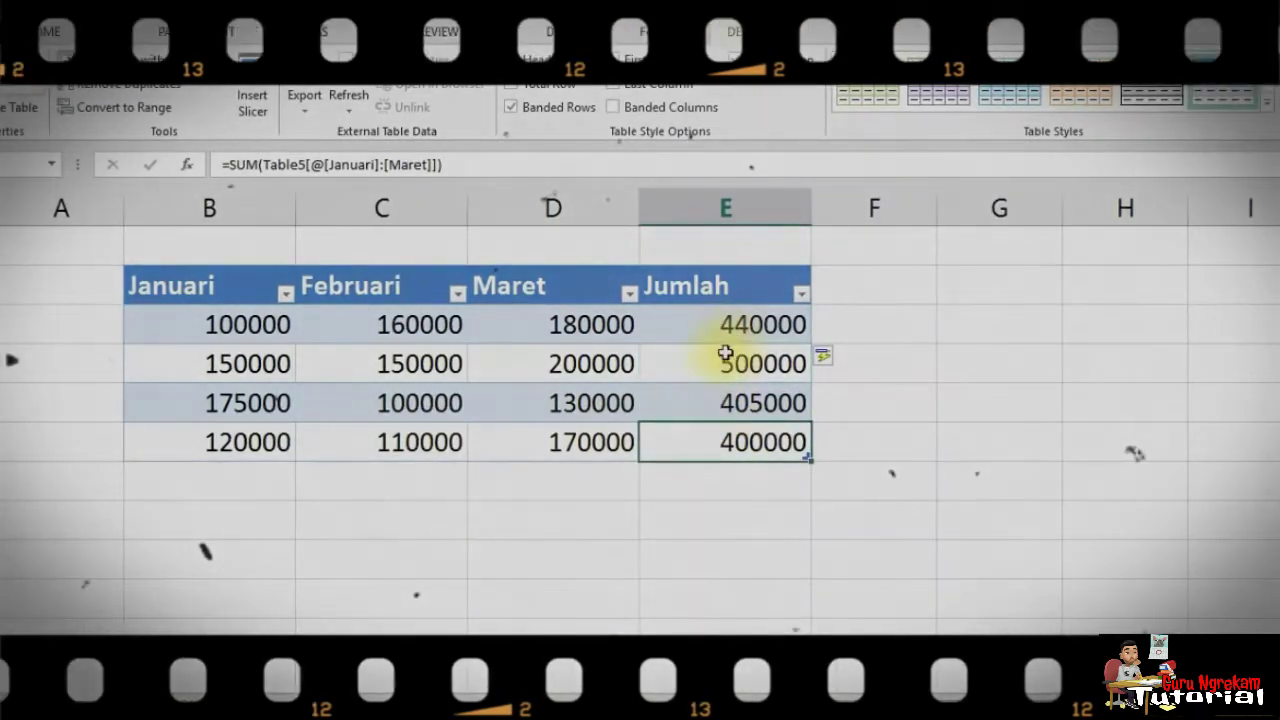
{"action": "left_click", "coordinate": [726, 356]}
{"action": "left_click", "coordinate": [725, 328]}
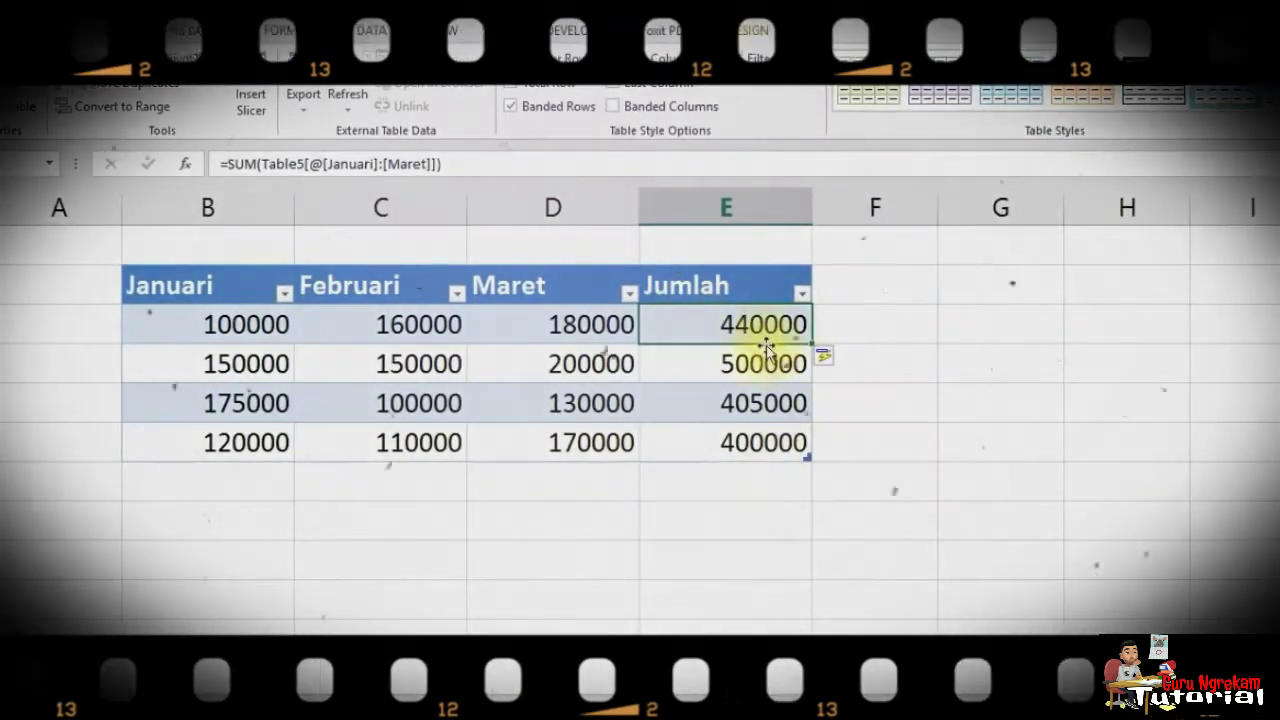
{"action": "left_click", "coordinate": [757, 402]}
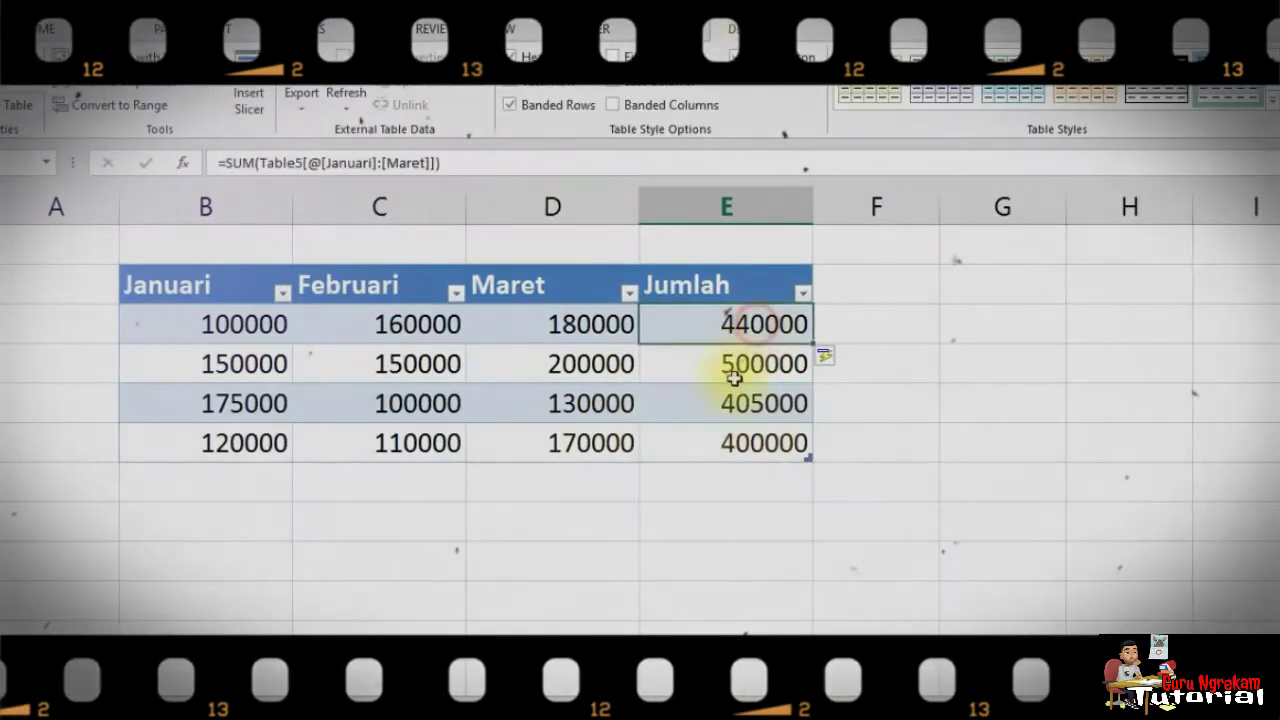
{"action": "left_click", "coordinate": [728, 440]}
{"action": "left_click", "coordinate": [750, 330]}
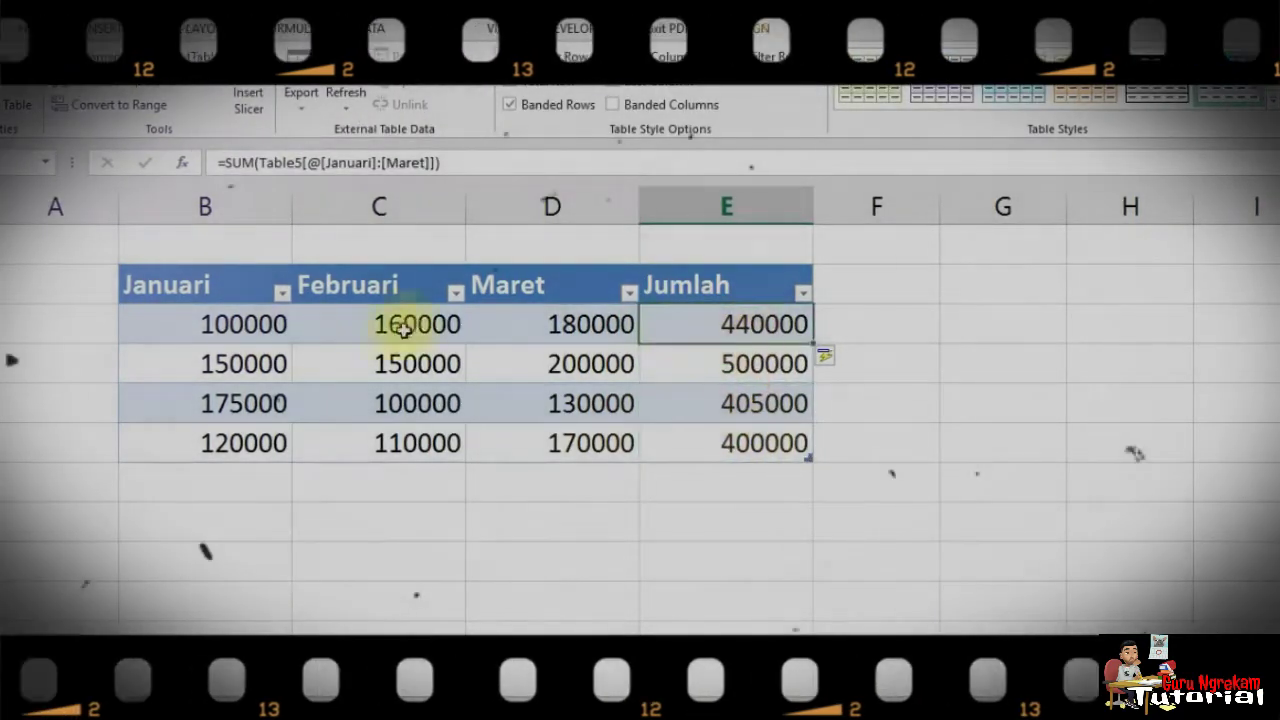
Format the amounts in the Januari to Jumlah columns, B3:E6, as Rupiah (Rp) accounting values.
{"action": "left_click_drag", "start_coordinate": [229, 323], "coordinate": [708, 443]}
{"action": "left_click", "coordinate": [56, 28]}
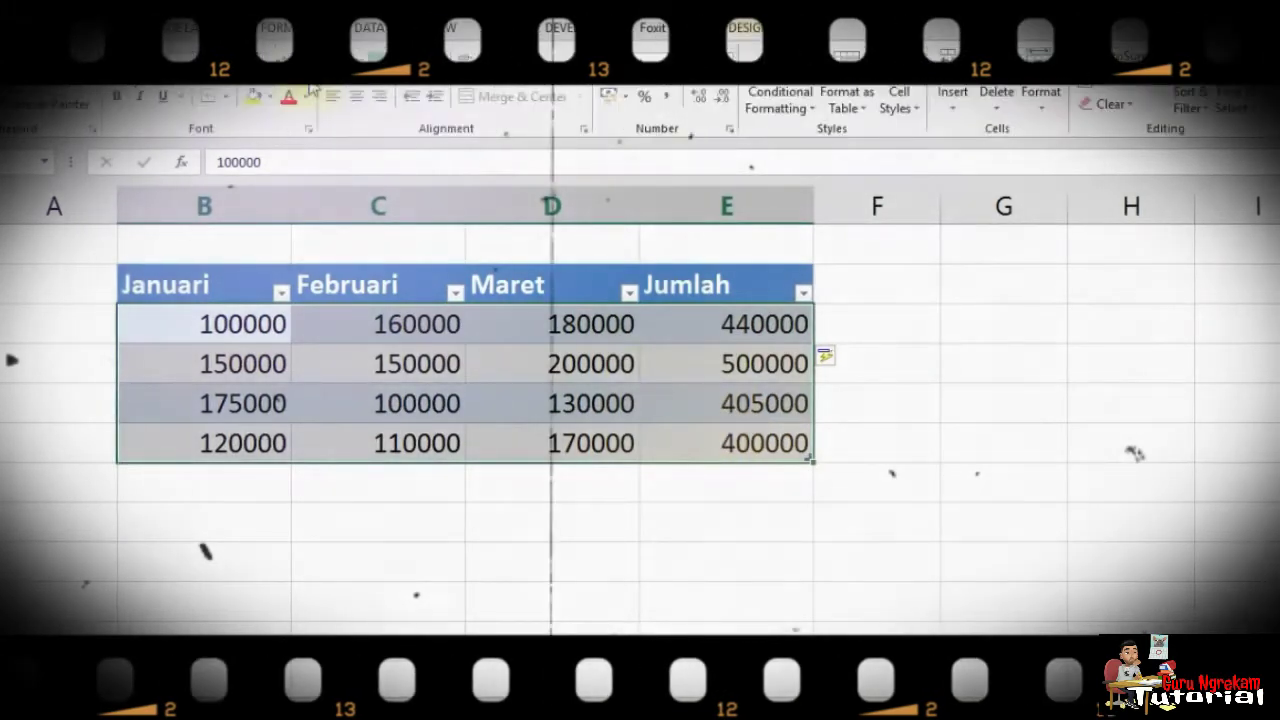
{"action": "left_click", "coordinate": [722, 70]}
{"action": "left_click", "coordinate": [684, 230]}
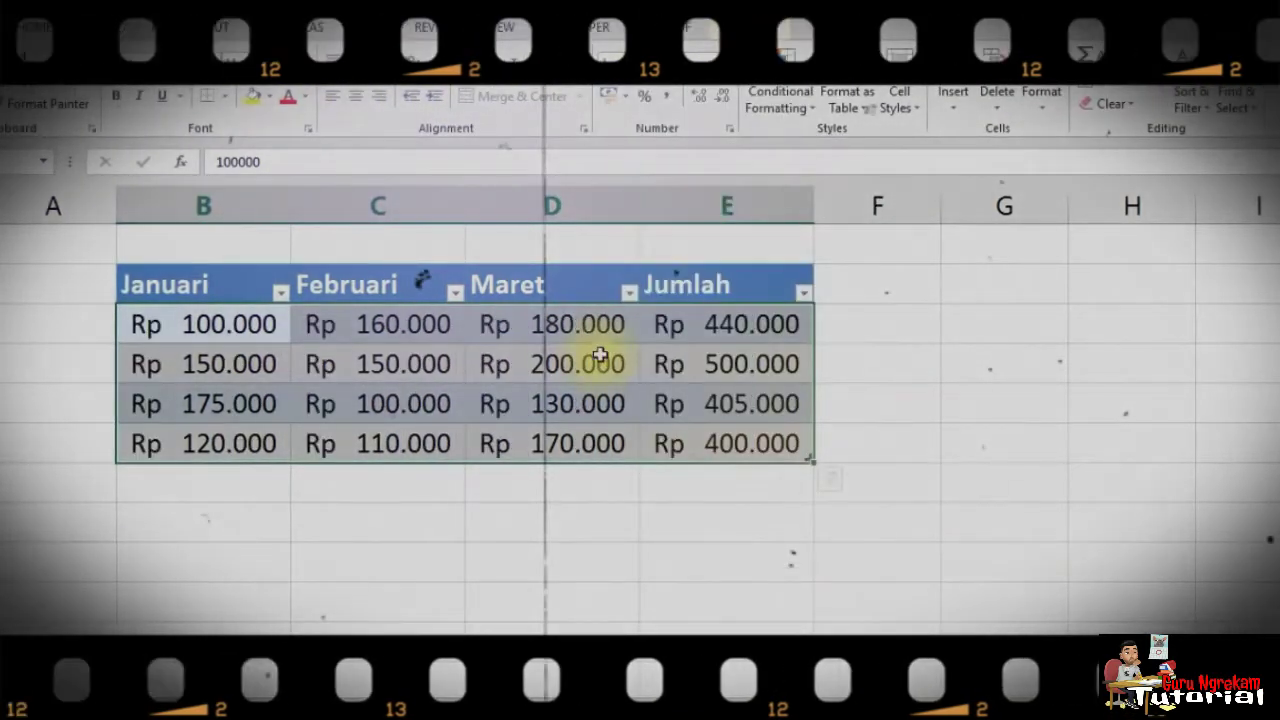
{"action": "left_click", "coordinate": [805, 533]}
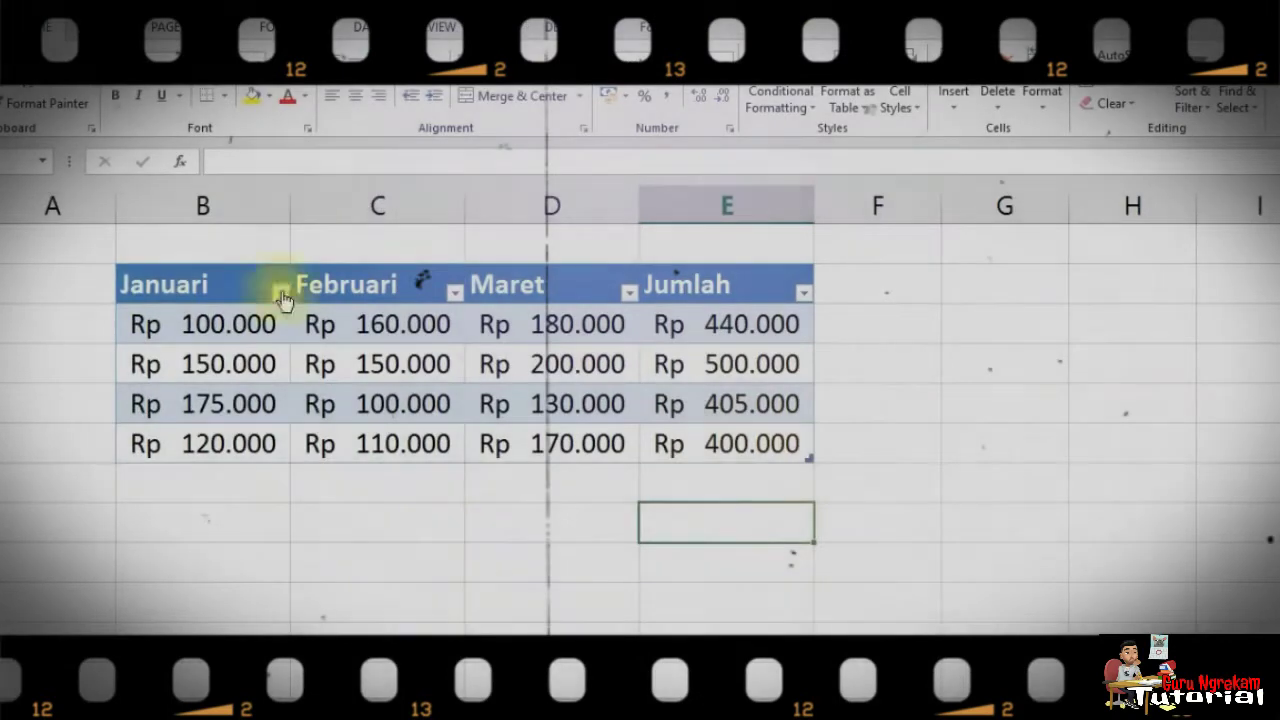
{"action": "left_click", "coordinate": [1005, 358]}
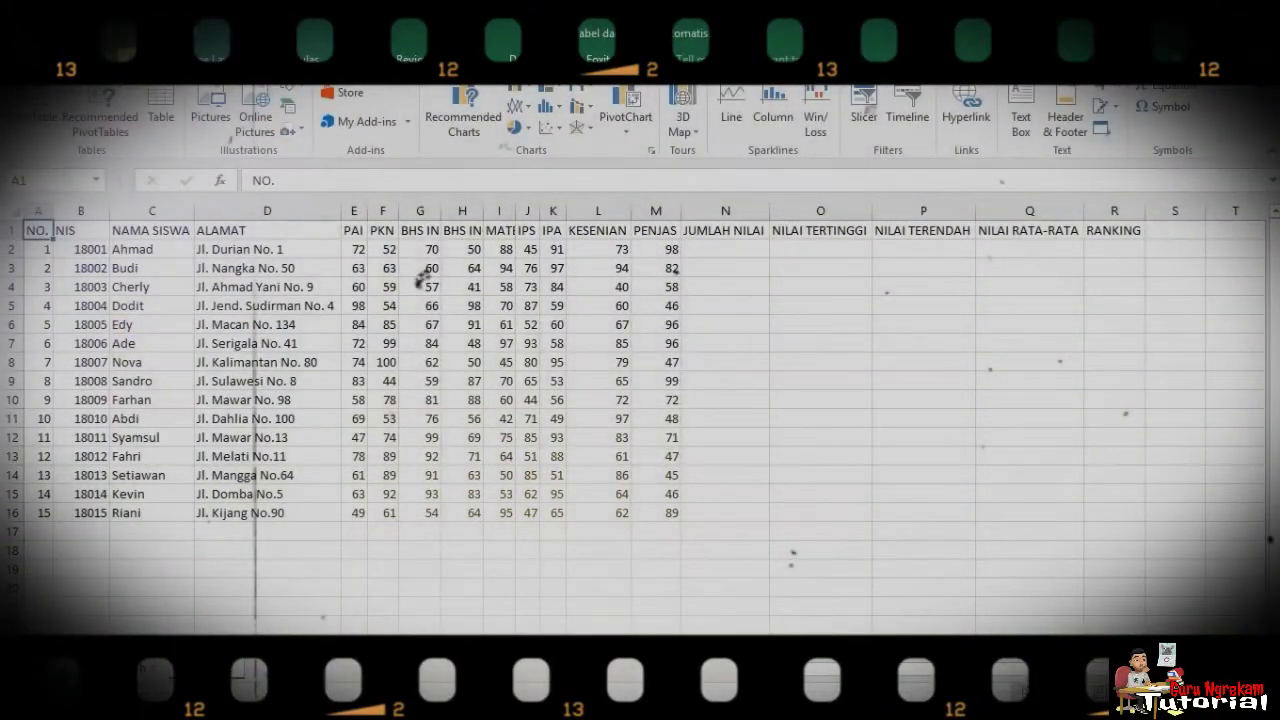
Create a table with headers from the student grade data in range A1:R16.
{"action": "left_click", "coordinate": [162, 100]}
{"action": "left_click_drag", "start_coordinate": [796, 320], "coordinate": [644, 307]}
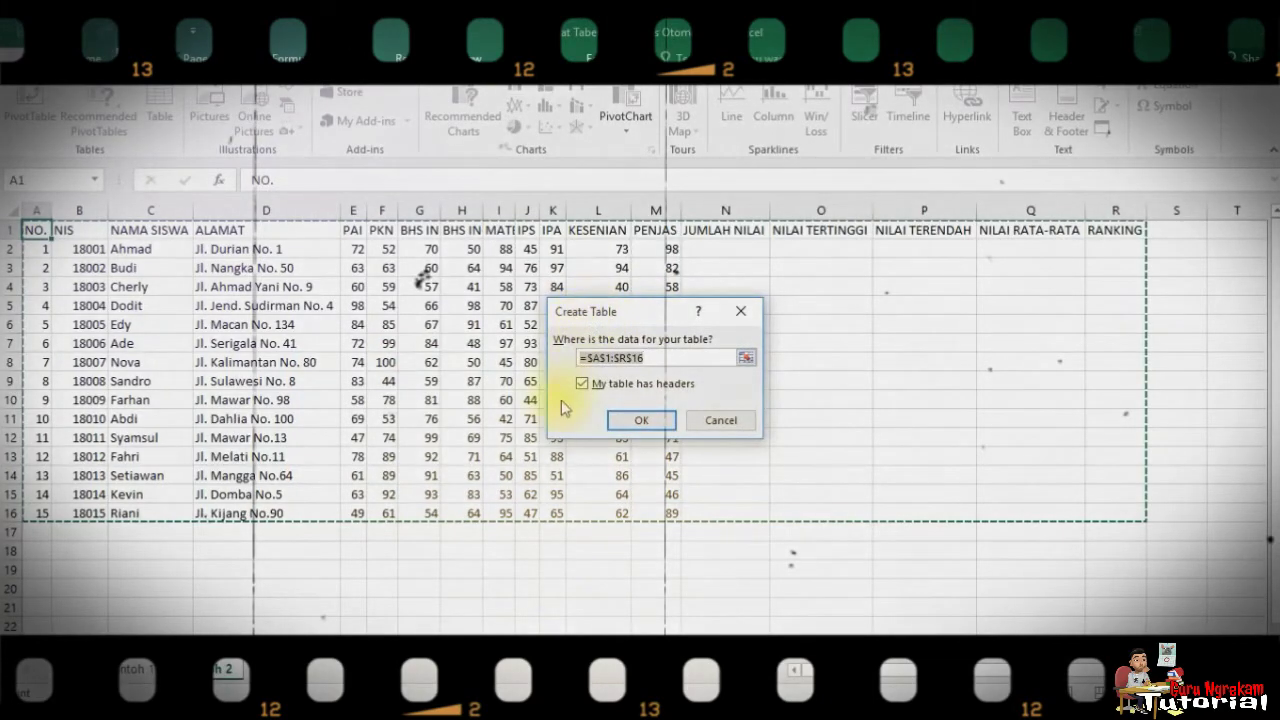
{"action": "left_click", "coordinate": [638, 421]}
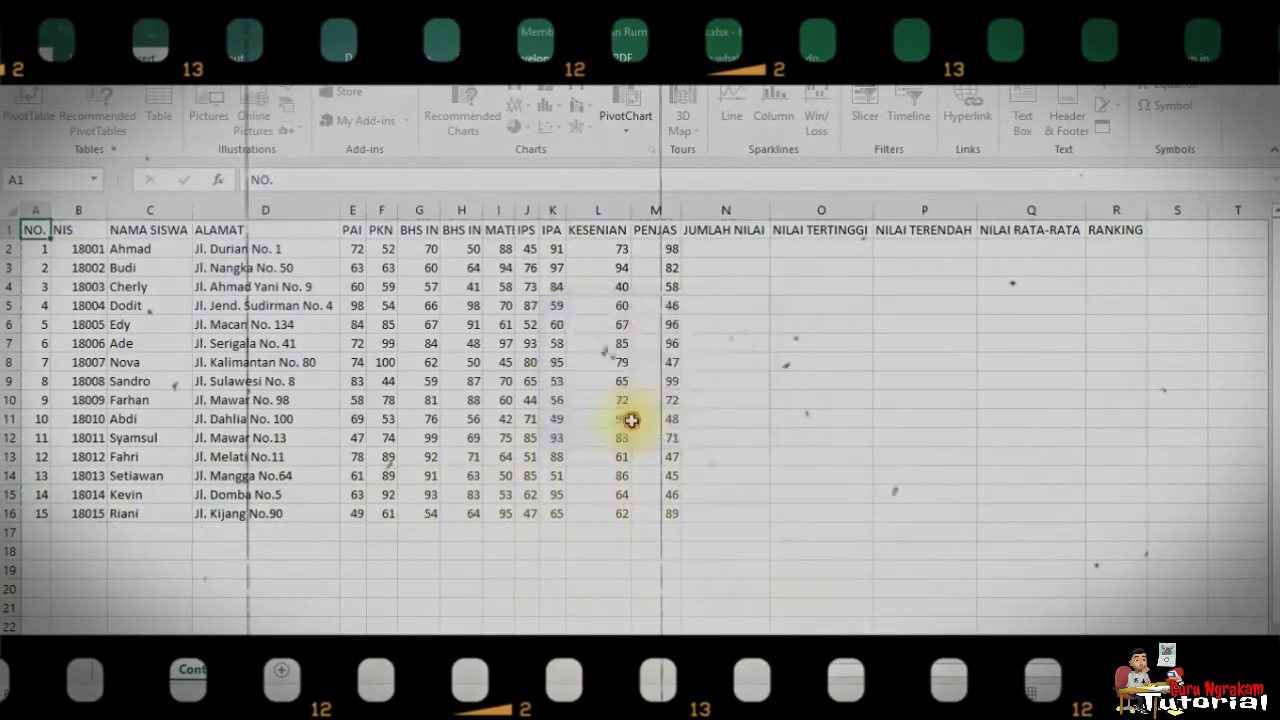
{"action": "left_click", "coordinate": [654, 550]}
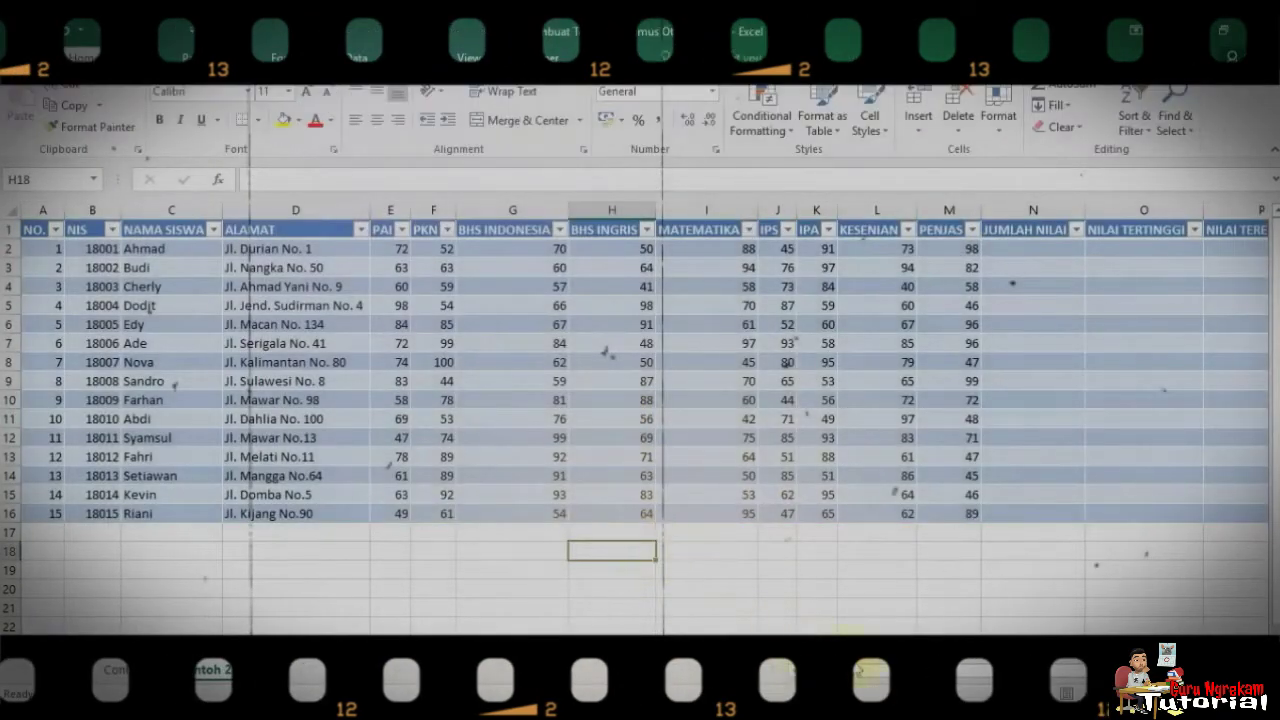
Restyle the student grade table with the blue style from the first row of the Medium group.
{"action": "mouse_move", "coordinate": [868, 679]}
{"action": "left_mouse_down"}
{"action": "mouse_move", "coordinate": [967, 679]}
{"action": "mouse_move", "coordinate": [862, 679]}
{"action": "left_mouse_up"}
{"action": "left_click", "coordinate": [157, 234]}
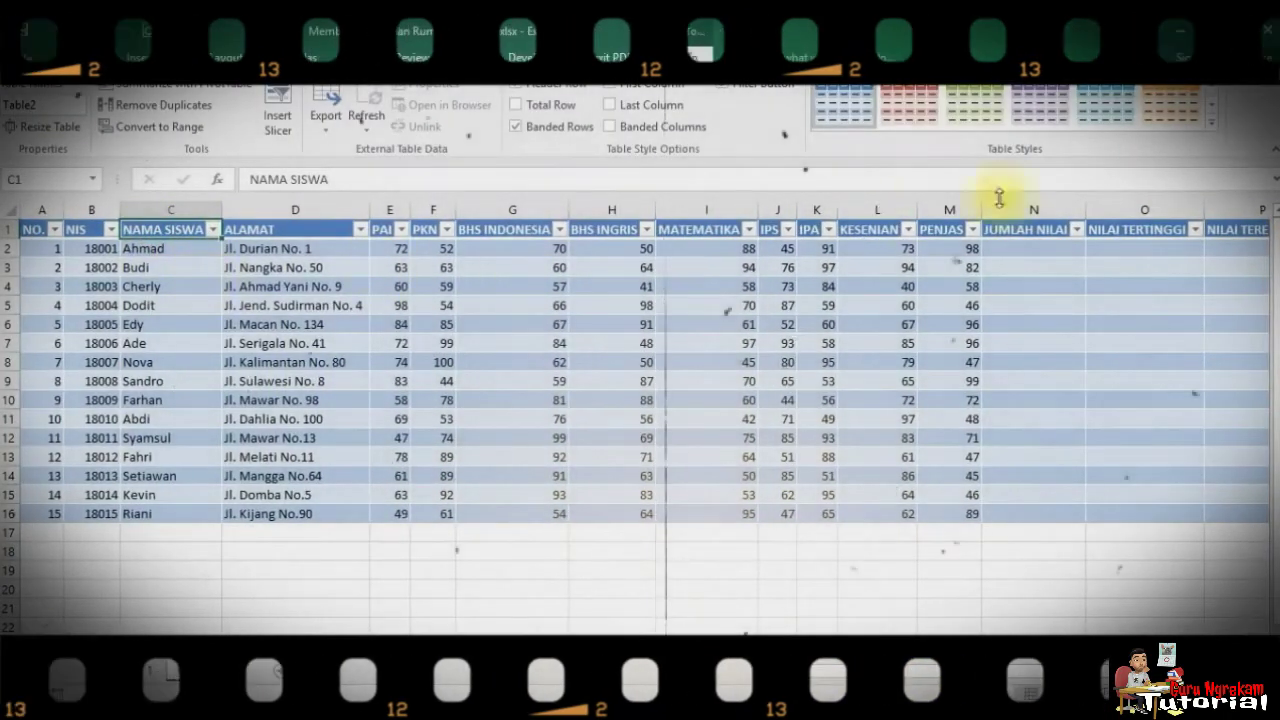
{"action": "left_click", "coordinate": [1215, 116]}
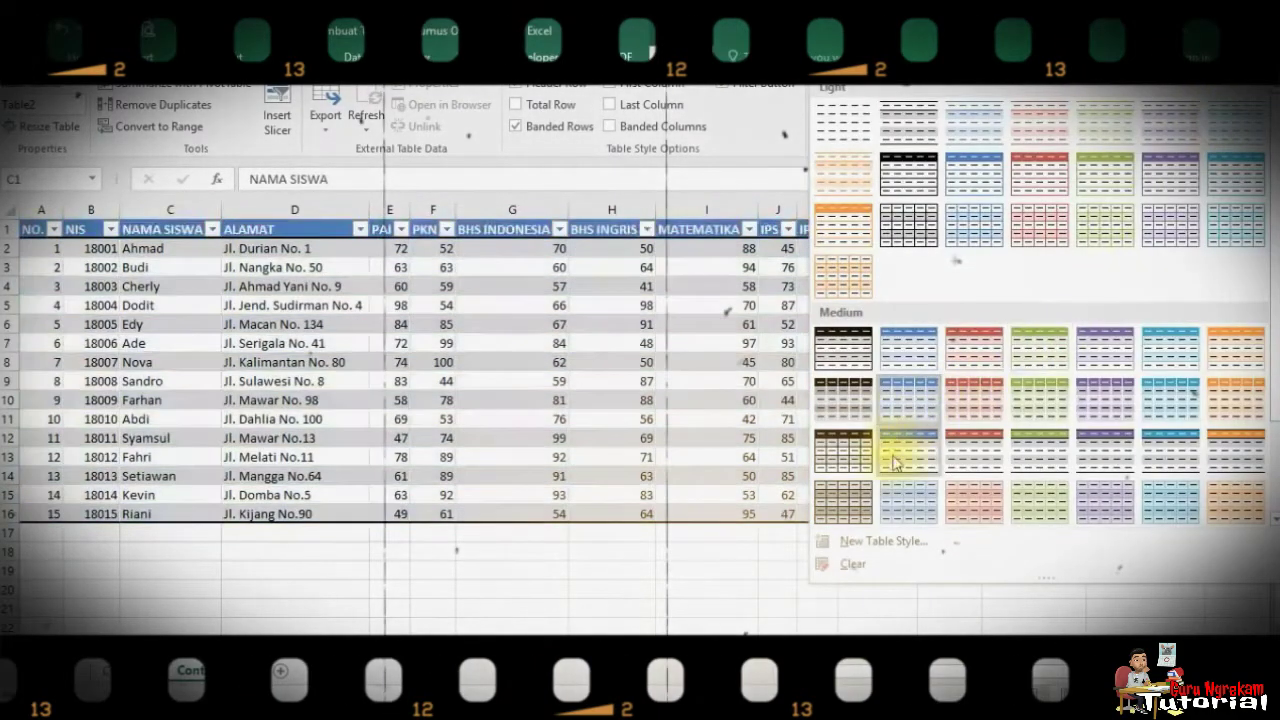
{"action": "left_click", "coordinate": [912, 352]}
{"action": "left_click", "coordinate": [818, 571]}
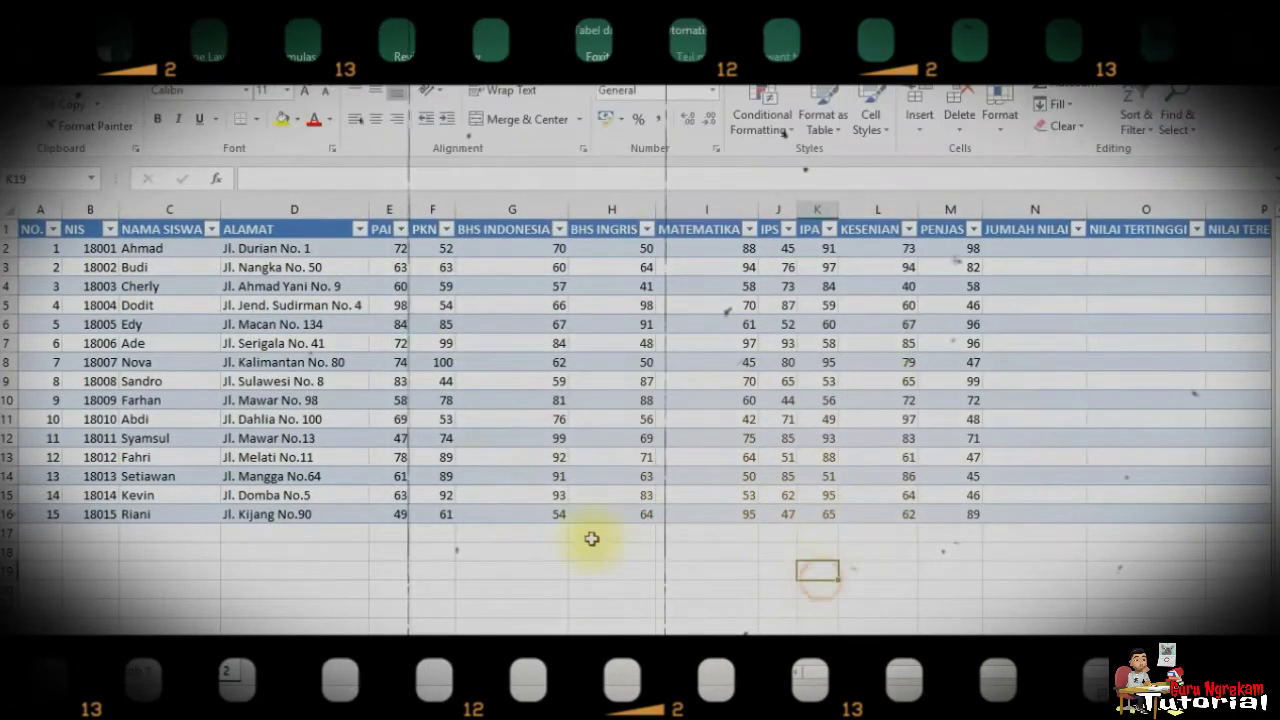
Rotate the text of the header cells from PAI to RANKING, E1:R1, upward.
{"action": "left_click", "coordinate": [490, 229]}
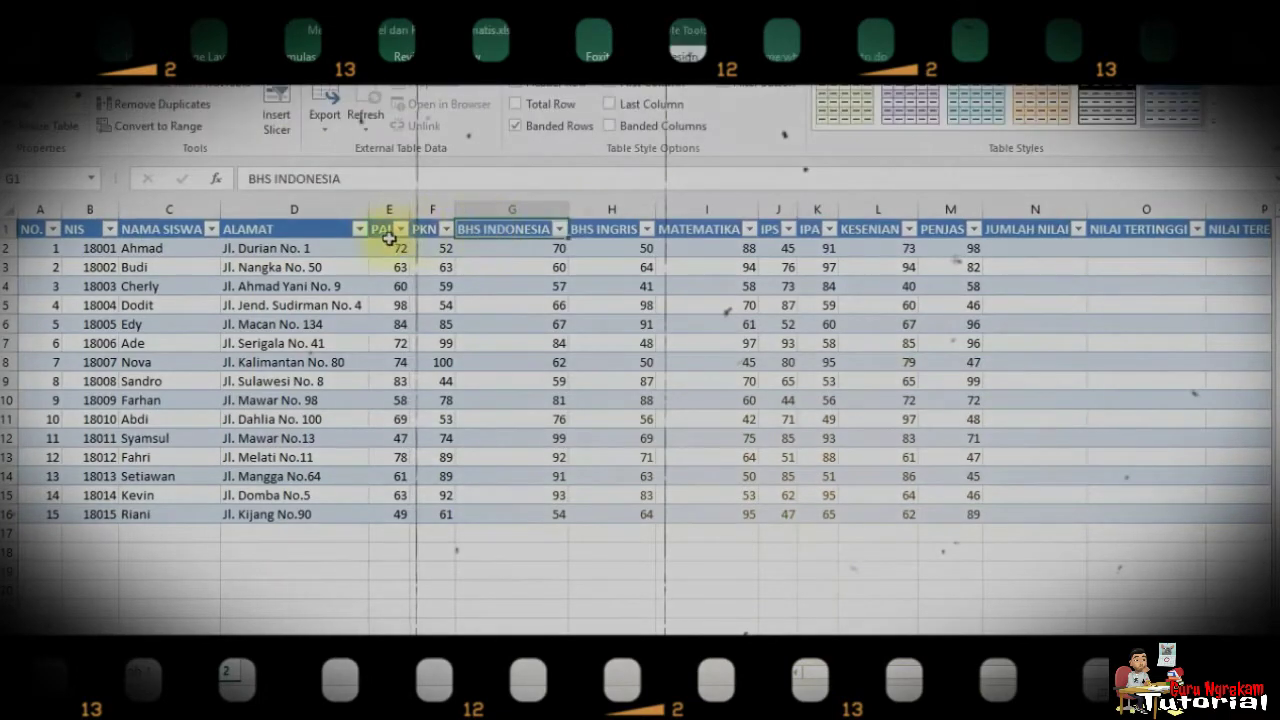
{"action": "left_click", "coordinate": [376, 229]}
{"action": "left_click", "coordinate": [37, 227]}
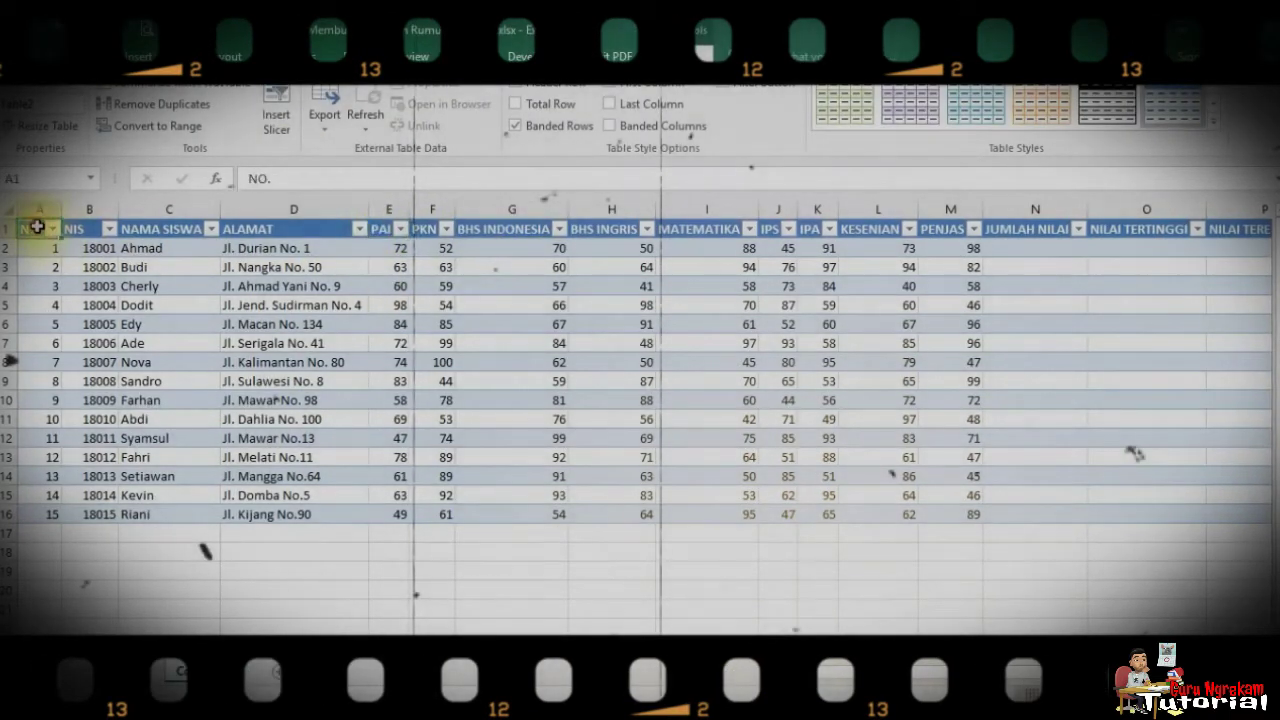
{"action": "key", "text": "Right"}
{"action": "key", "text": "Right"}
{"action": "key", "text": "Right"}
{"action": "key", "text": "Right"}
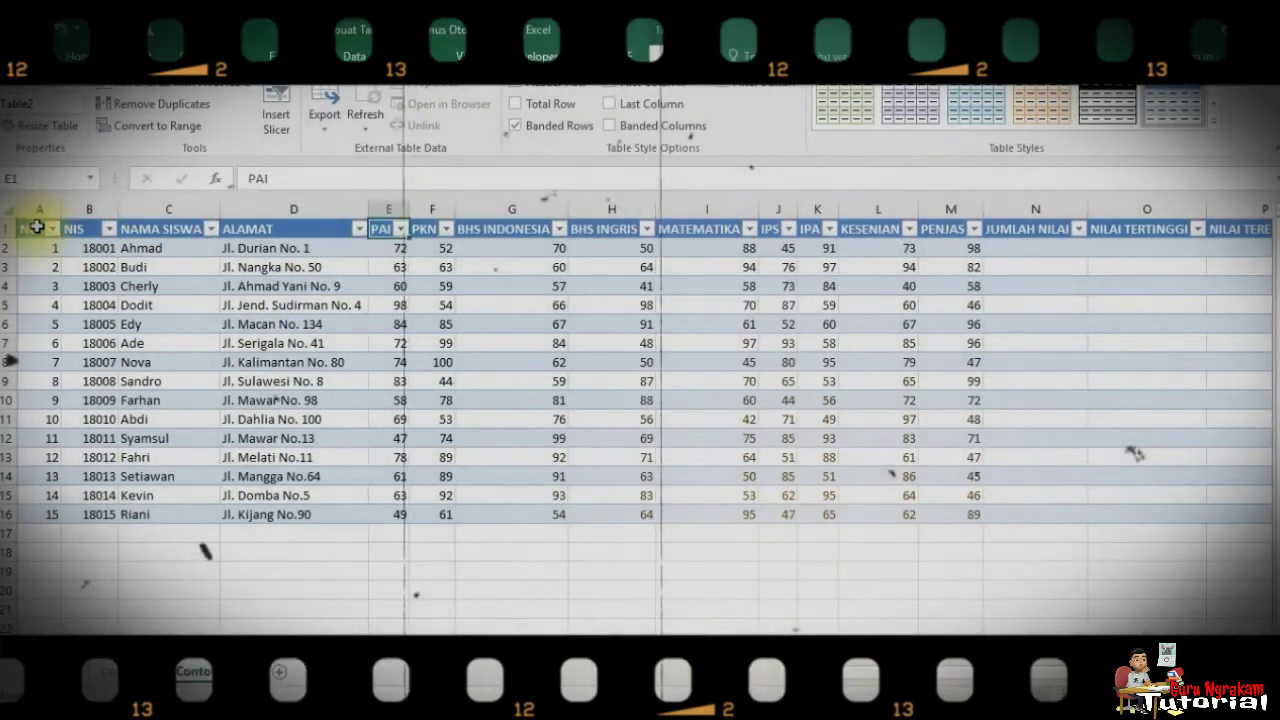
{"action": "key", "text": "shift+Right"}
{"action": "key", "text": "shift+Right"}
{"action": "key", "text": "shift+Right"}
{"action": "key", "text": "shift+Right"}
{"action": "key", "text": "shift+Right"}
{"action": "key", "text": "shift+Right"}
{"action": "key", "text": "shift+Right"}
{"action": "key", "text": "shift+Right"}
{"action": "key", "text": "shift+Right"}
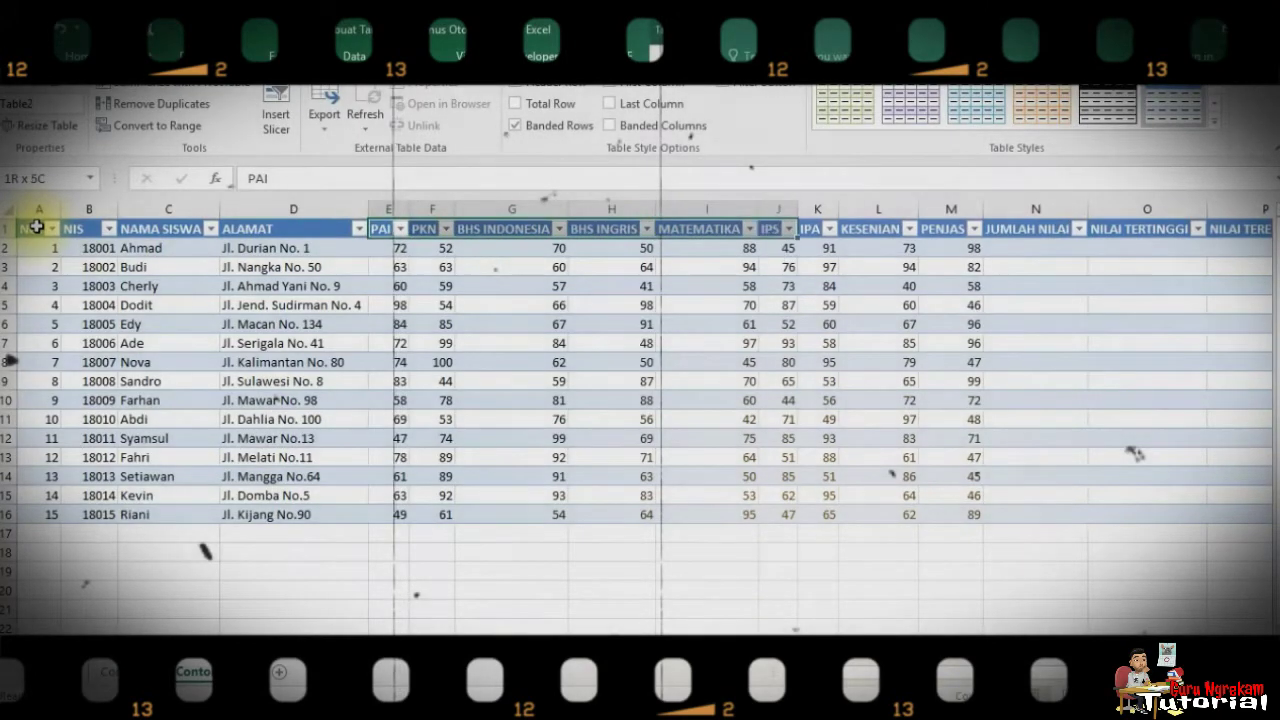
{"action": "key", "text": "shift+Right"}
{"action": "key", "text": "shift+Right"}
{"action": "key", "text": "shift+Right"}
{"action": "key", "text": "shift+Right"}
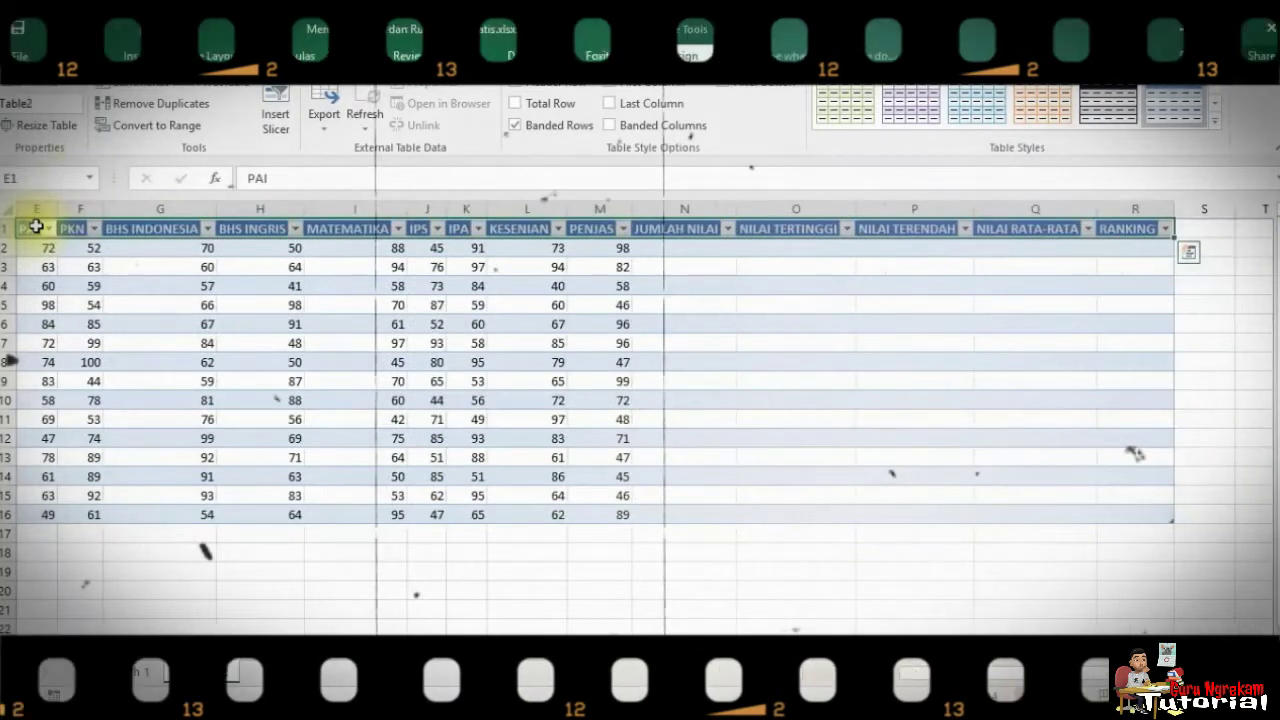
{"action": "left_click", "coordinate": [815, 674]}
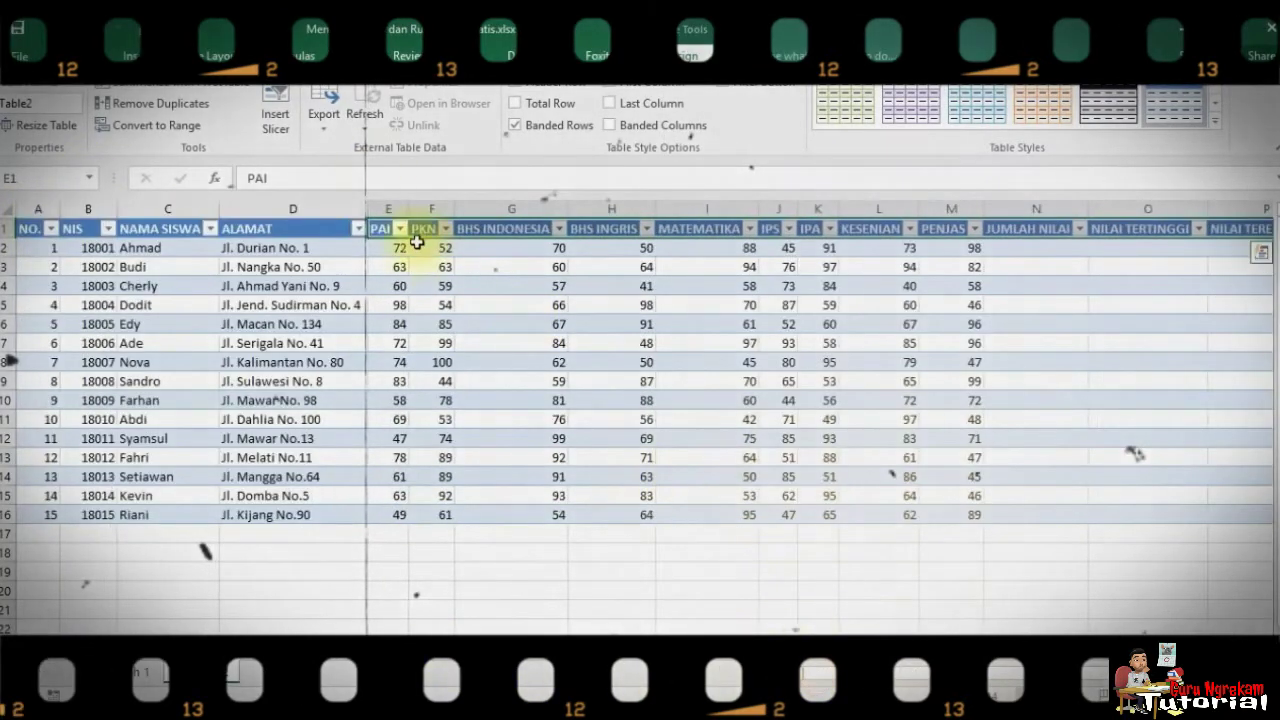
{"action": "left_click", "coordinate": [80, 56]}
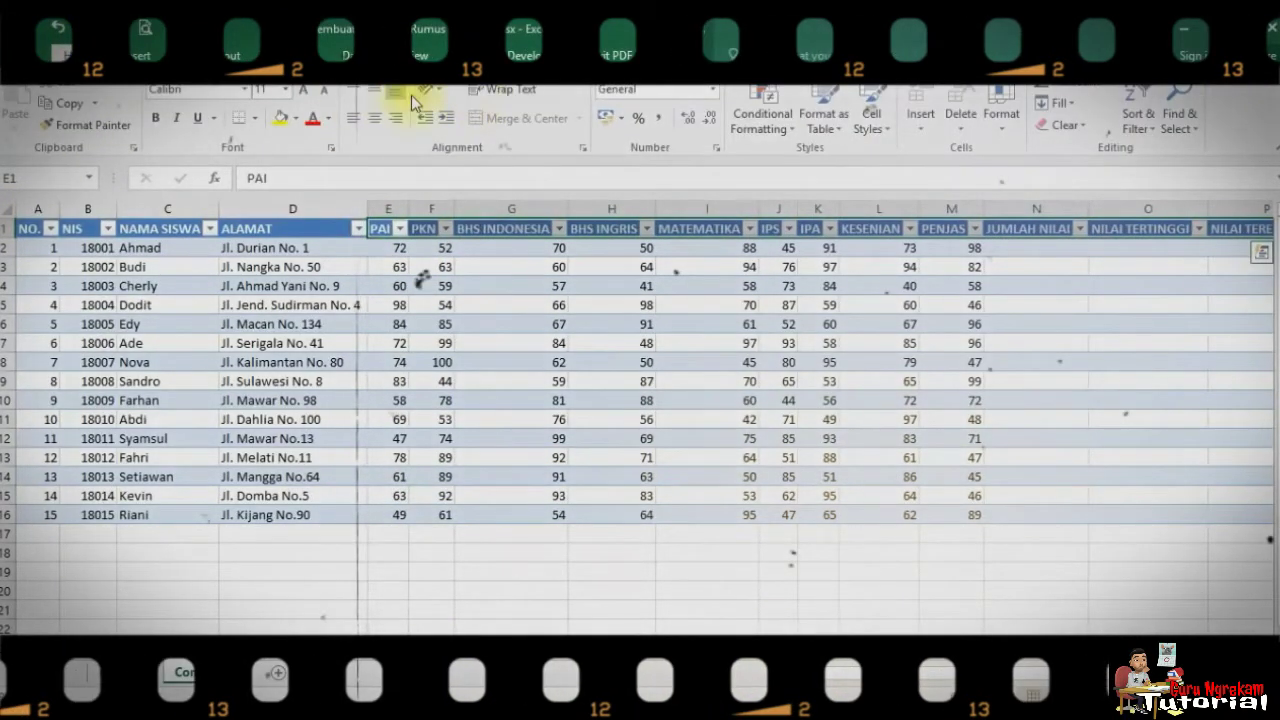
{"action": "left_click", "coordinate": [427, 89]}
{"action": "left_click", "coordinate": [460, 176]}
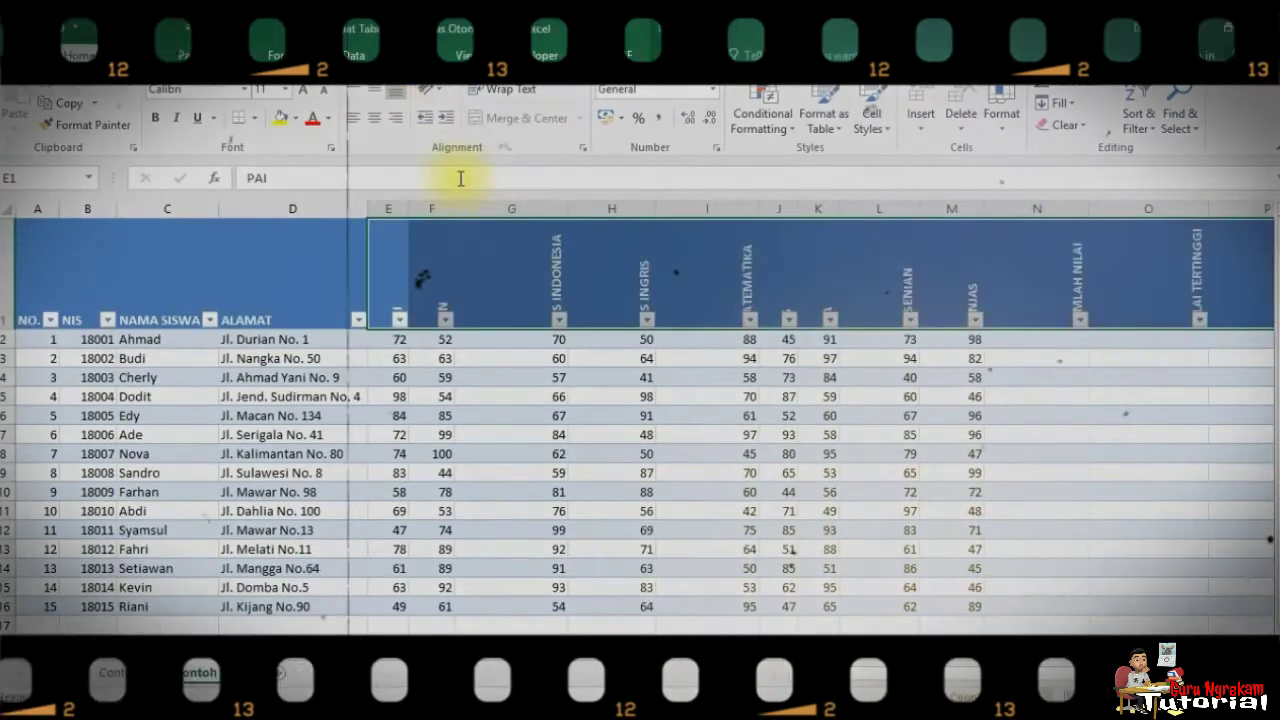
Switch the upward text rotation of headers E1:R1 off and apply it again.
{"action": "left_click", "coordinate": [421, 94]}
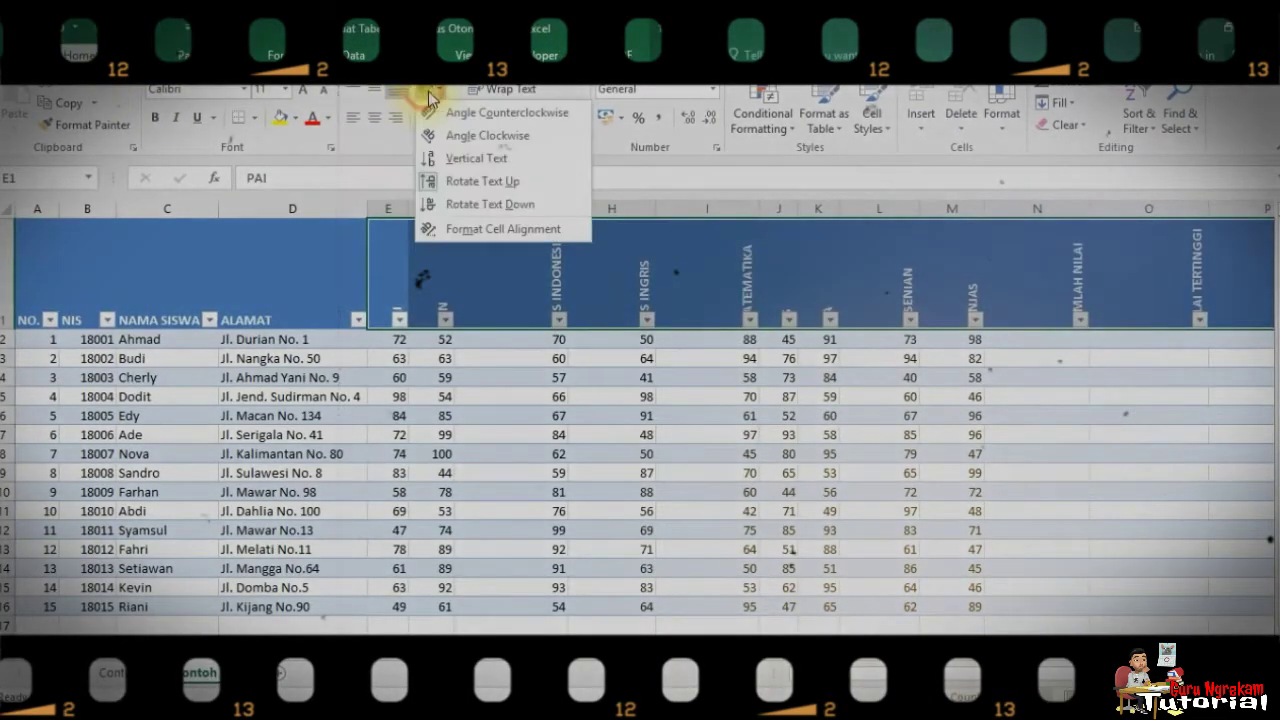
{"action": "left_click", "coordinate": [470, 185]}
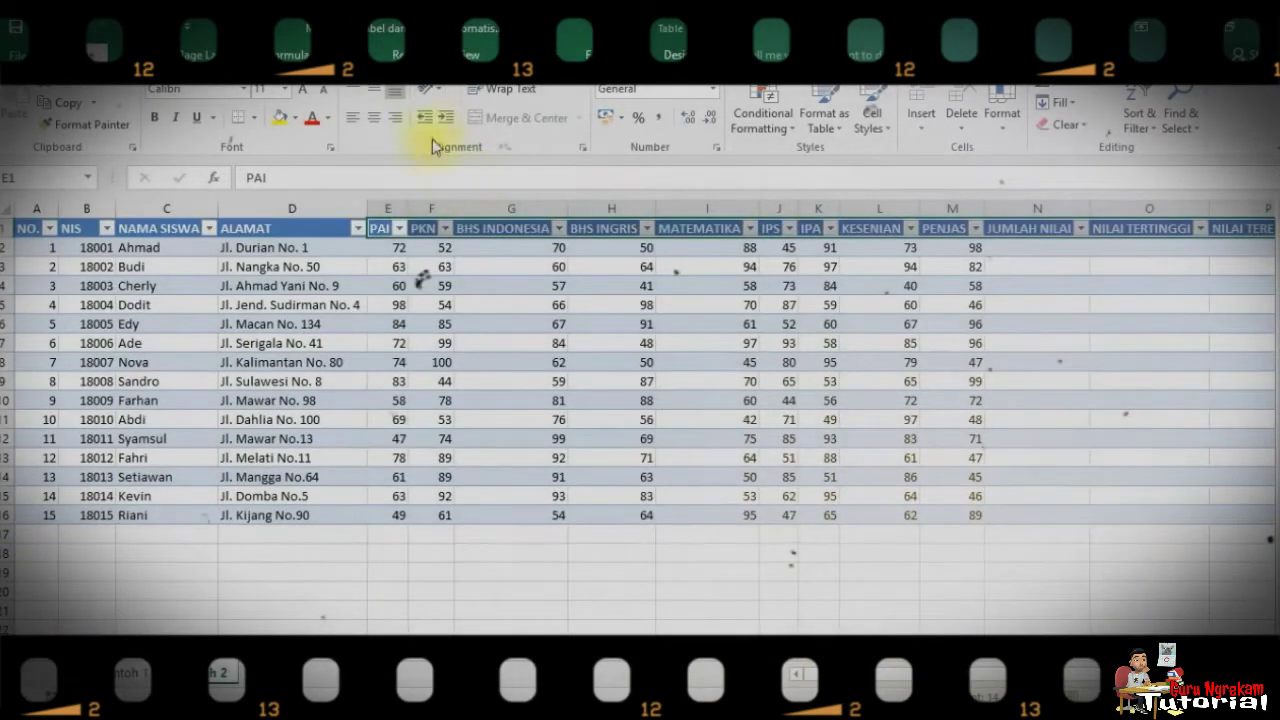
{"action": "left_click", "coordinate": [427, 89]}
{"action": "left_click", "coordinate": [449, 186]}
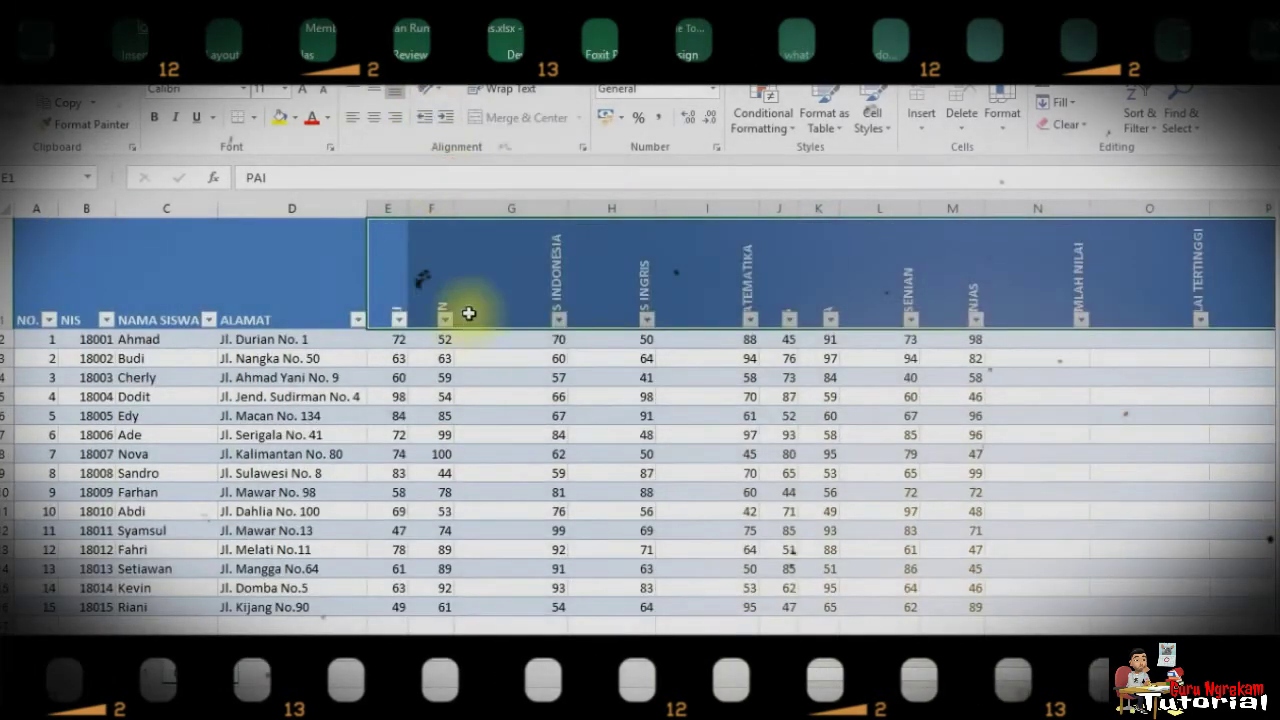
Center the text of the whole header row, A1:R1, both vertically and horizontally.
{"action": "left_click", "coordinate": [18, 277]}
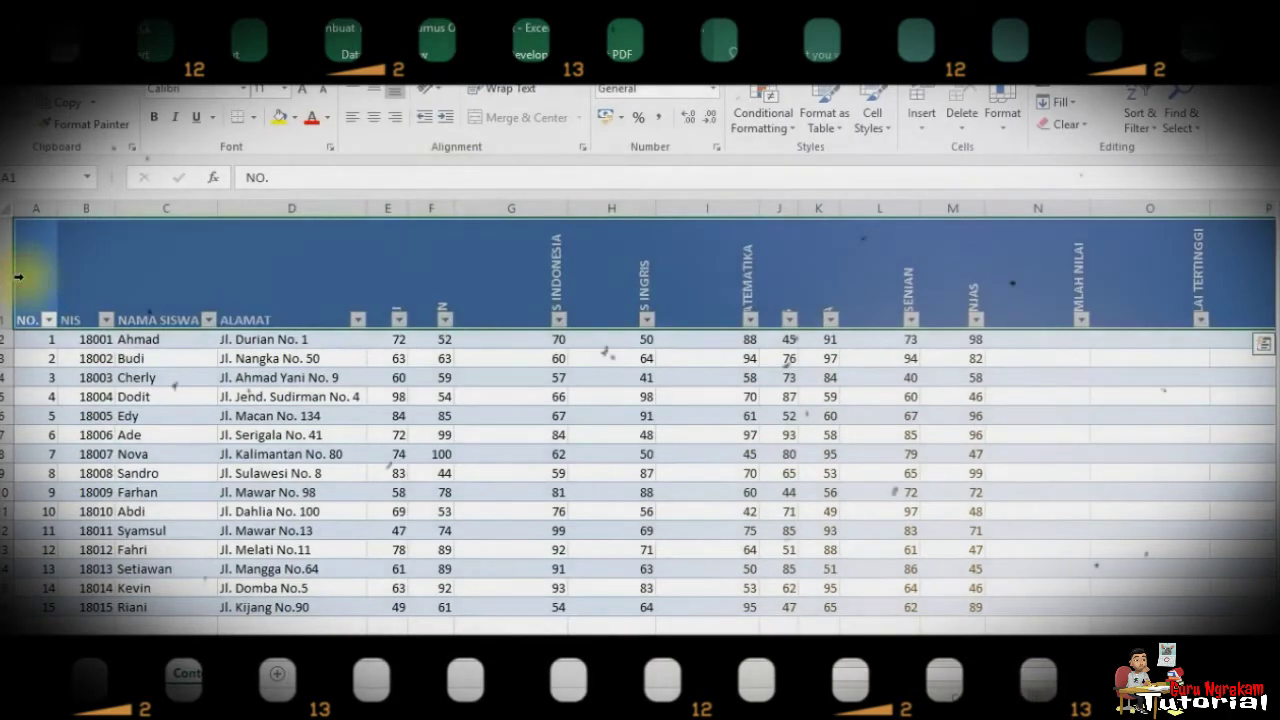
{"action": "left_click", "coordinate": [24, 277]}
{"action": "key", "text": "Right"}
{"action": "key", "text": "Left"}
{"action": "key", "text": "ctrl+shift+Right"}
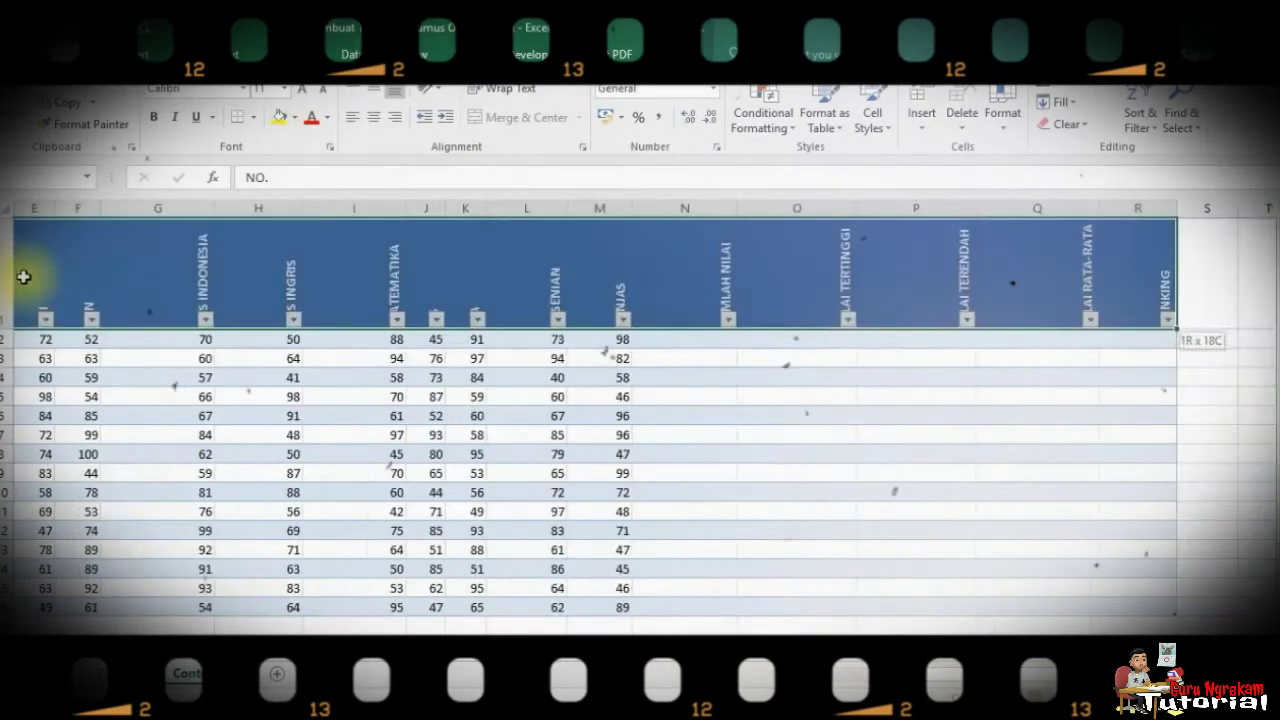
{"action": "left_click_drag", "start_coordinate": [862, 680], "coordinate": [806, 676]}
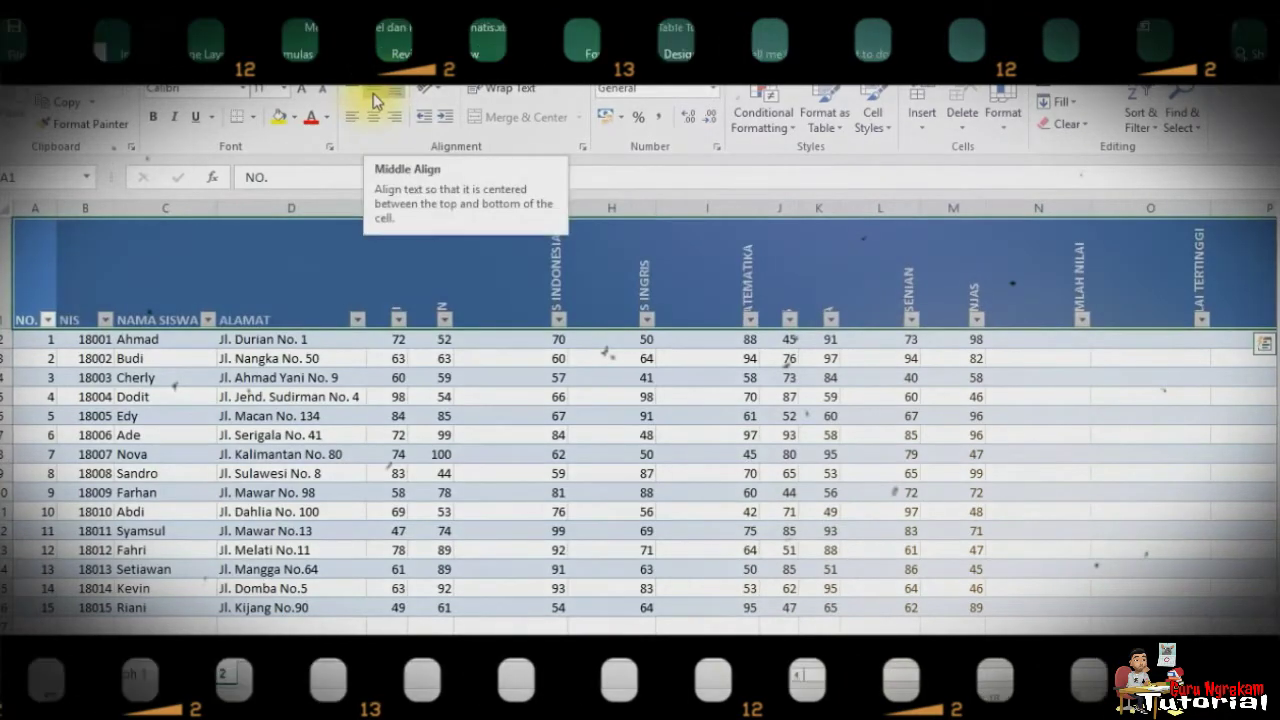
{"action": "left_click", "coordinate": [373, 93]}
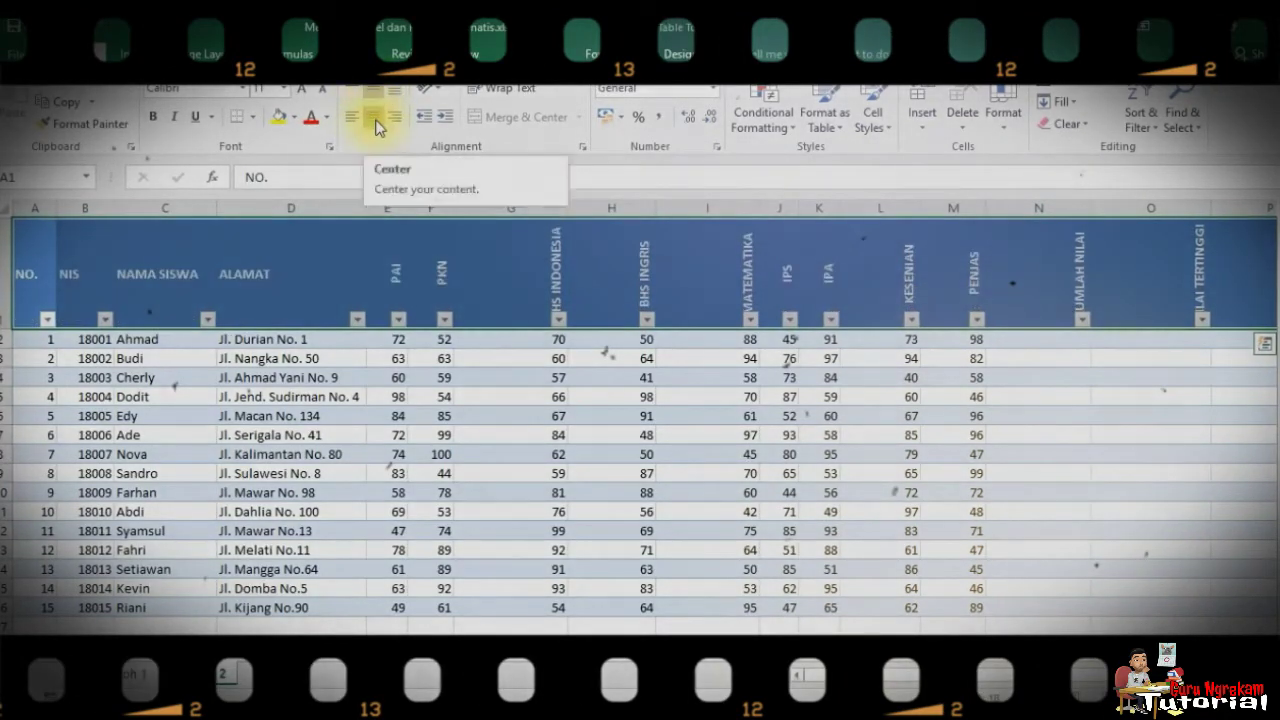
{"action": "left_click", "coordinate": [376, 122]}
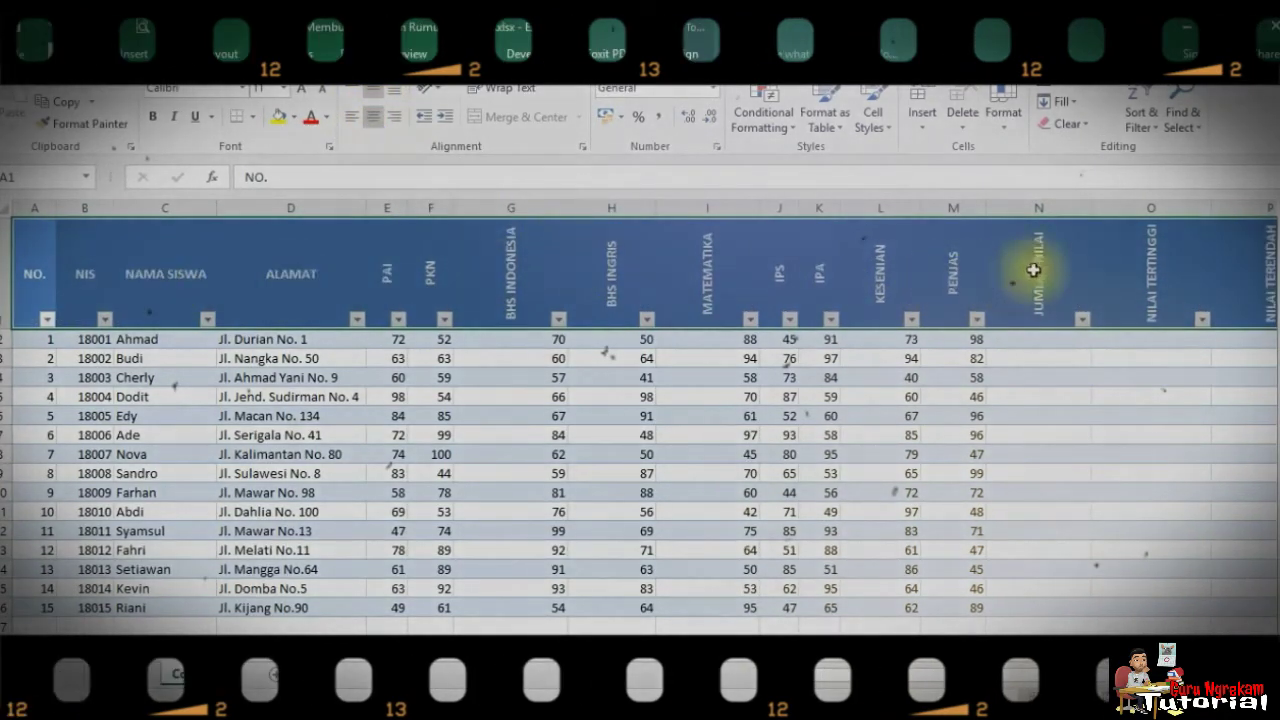
Give columns E to R, PAI to RANKING, one uniform narrow width that still fits the rotated headers.
{"action": "left_click", "coordinate": [381, 272]}
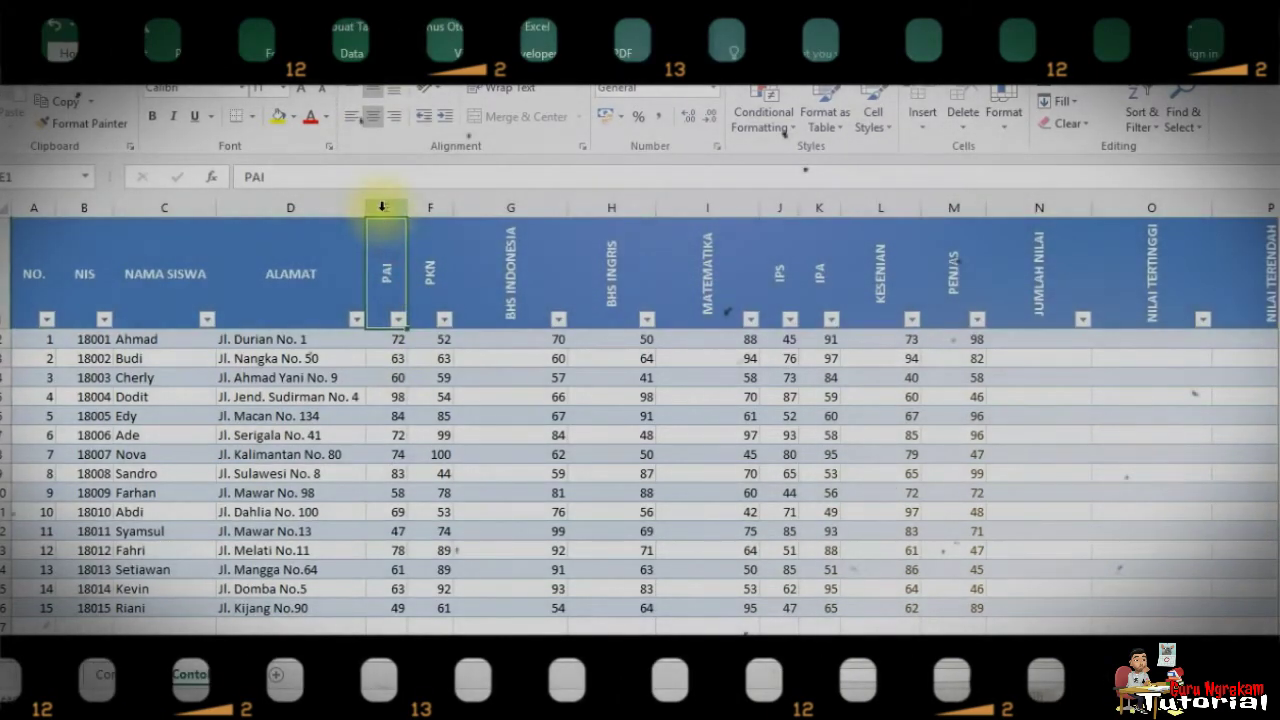
{"action": "left_click_drag", "start_coordinate": [381, 206], "coordinate": [1112, 229]}
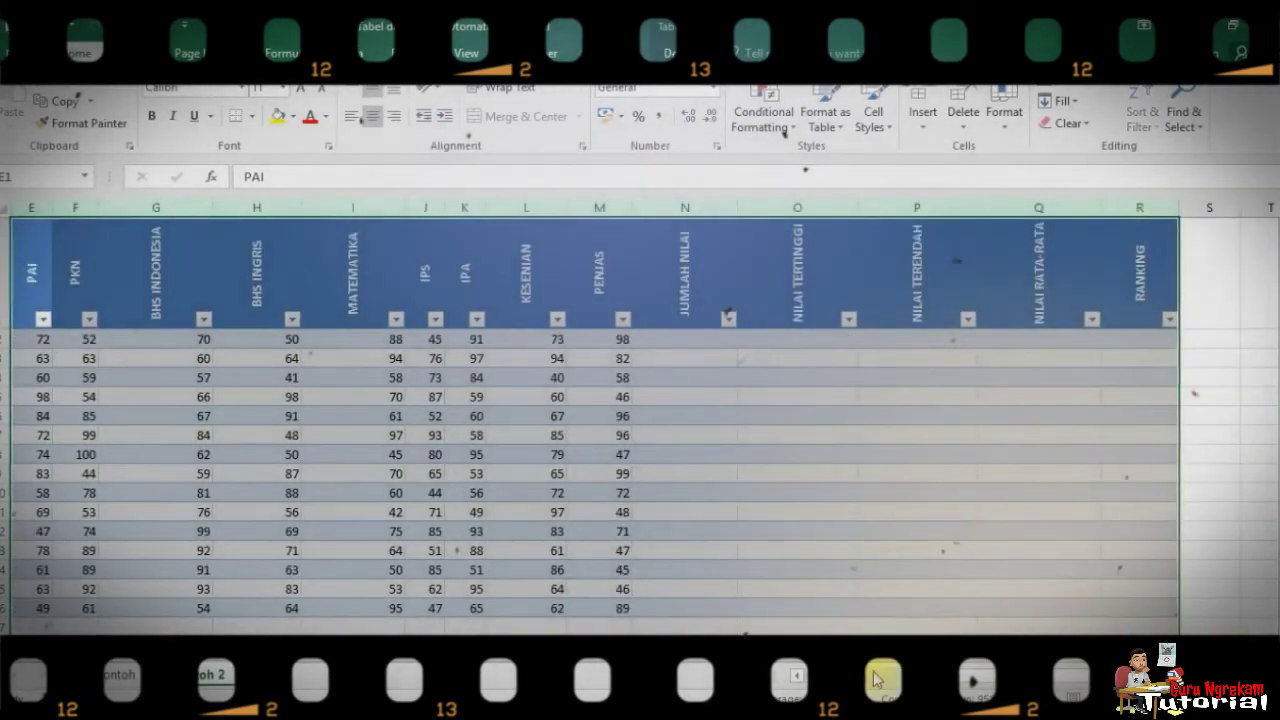
{"action": "left_click_drag", "start_coordinate": [877, 680], "coordinate": [829, 668]}
{"action": "left_click_drag", "start_coordinate": [404, 211], "coordinate": [396, 211]}
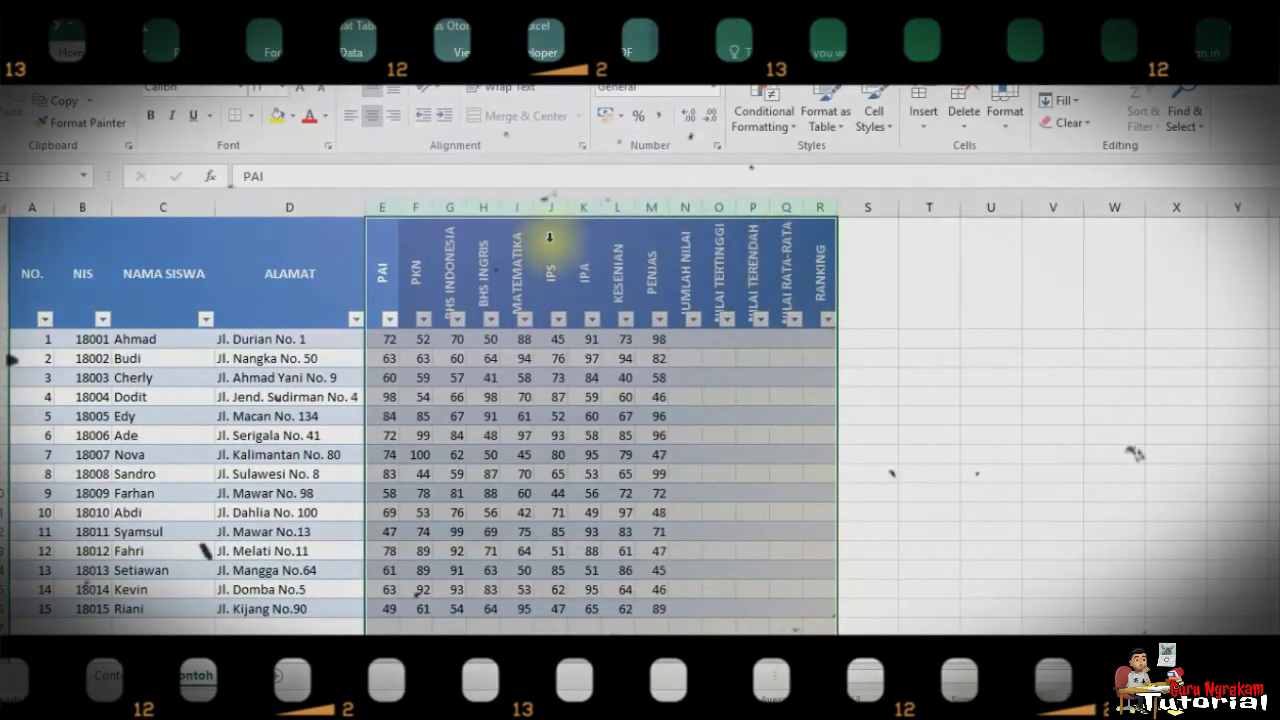
{"action": "left_click_drag", "start_coordinate": [395, 208], "coordinate": [413, 207]}
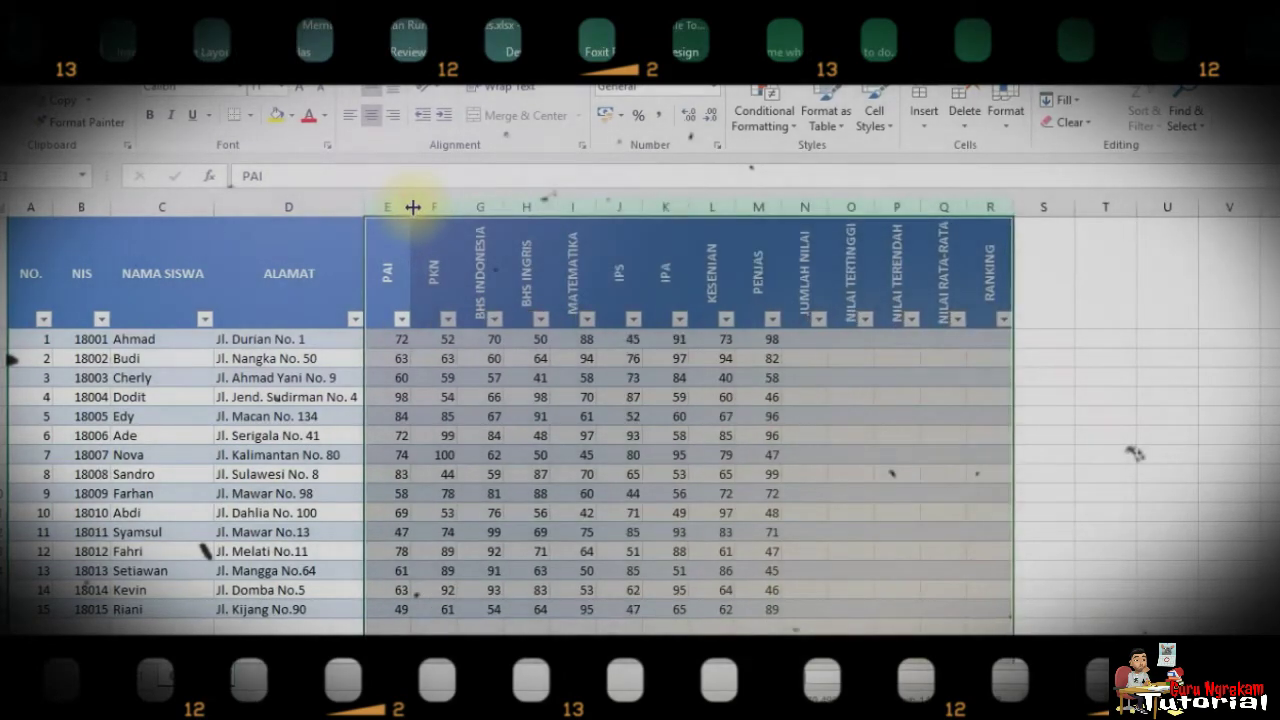
{"action": "scroll", "coordinate": [609, 311], "scroll_direction": "up", "scroll_amount": 1}
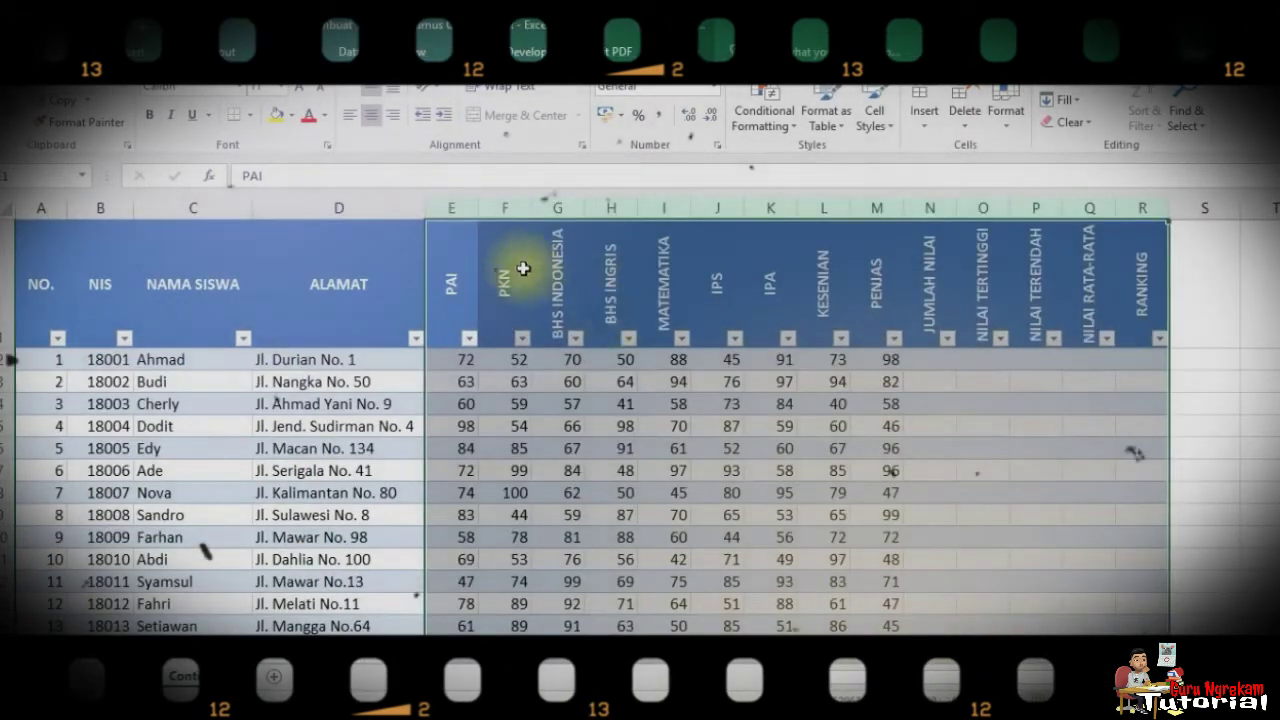
{"action": "left_click", "coordinate": [455, 262]}
Sum each student's scores in the JUMLAH NILAI column by entering =SUM(Table2[@[PAI]:[PENJAS]]) in N2.
{"action": "left_click", "coordinate": [925, 366]}
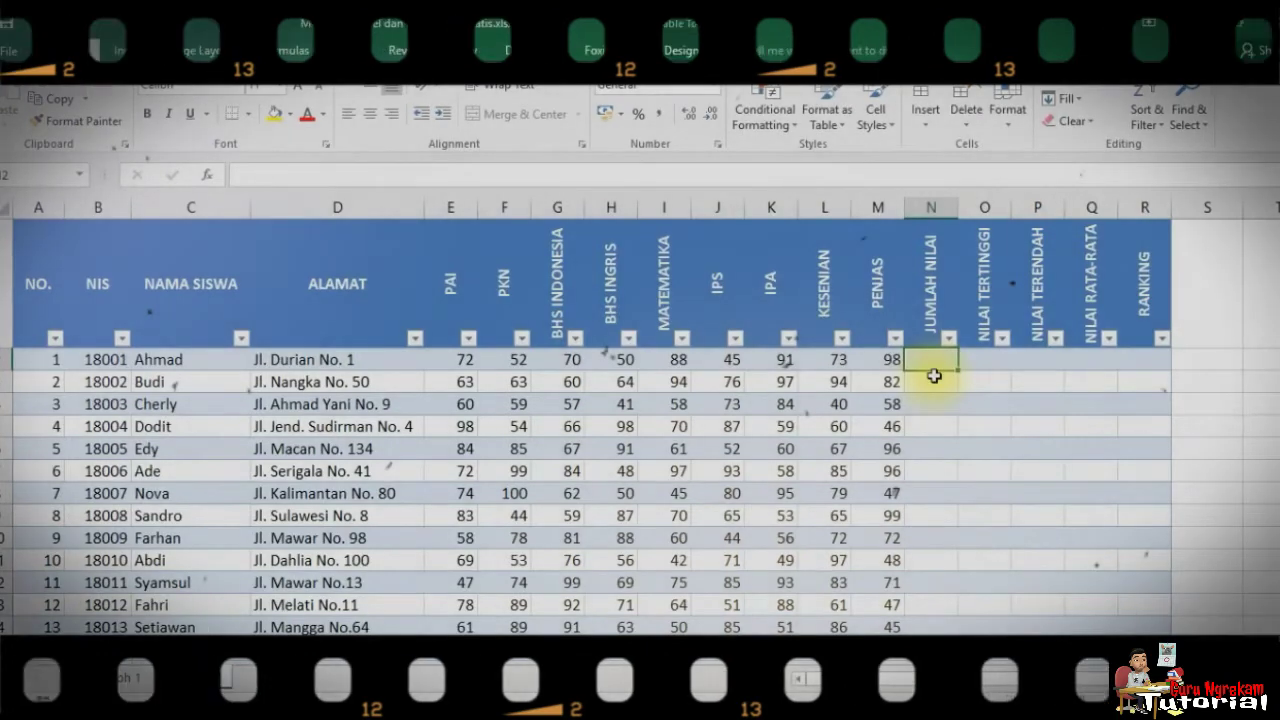
{"action": "key", "text": "alt+equal"}
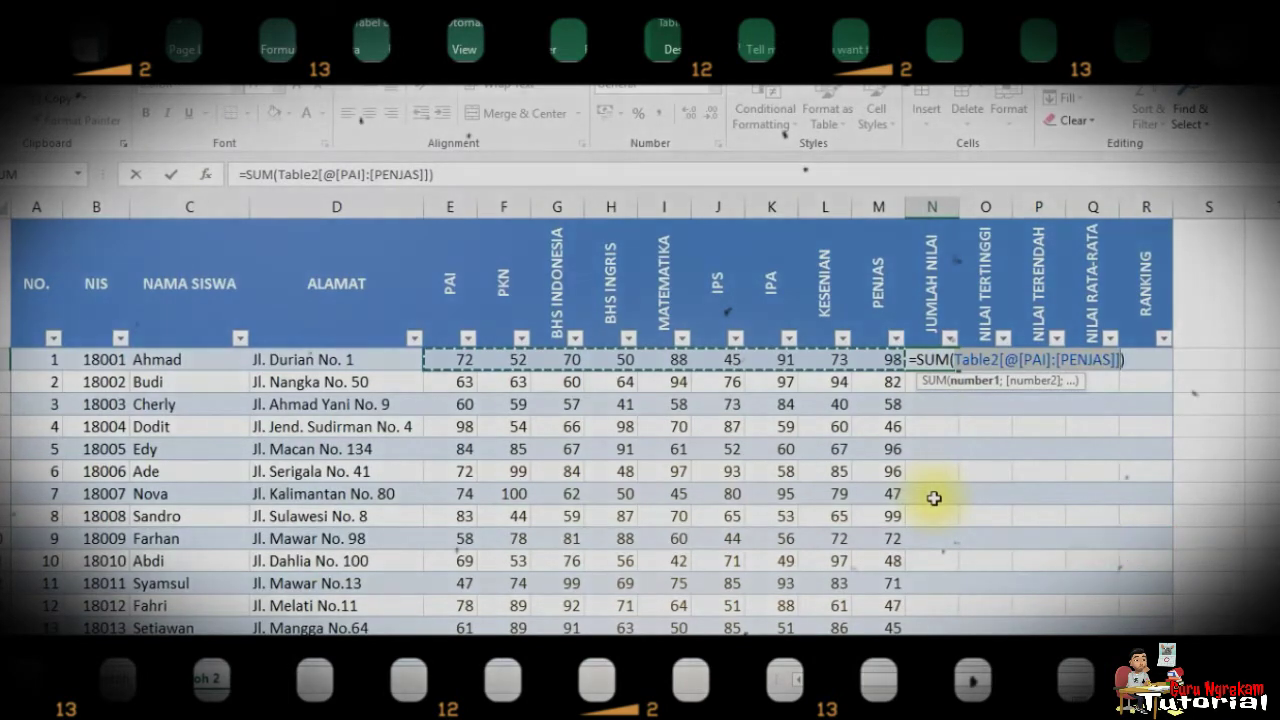
{"action": "key", "text": "Return"}
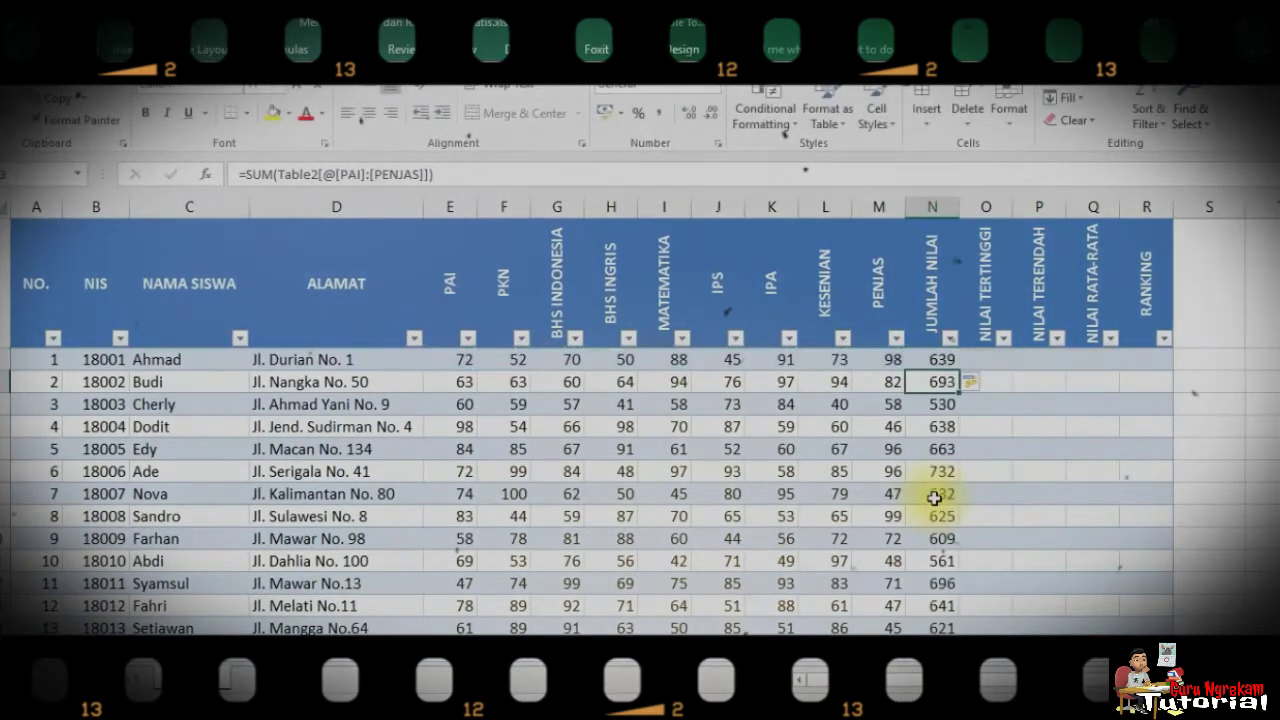
Examine the formulas in the JUMLAH NILAI column from the first student row to the last.
{"action": "scroll", "coordinate": [934, 498], "scroll_direction": "down", "scroll_amount": 1}
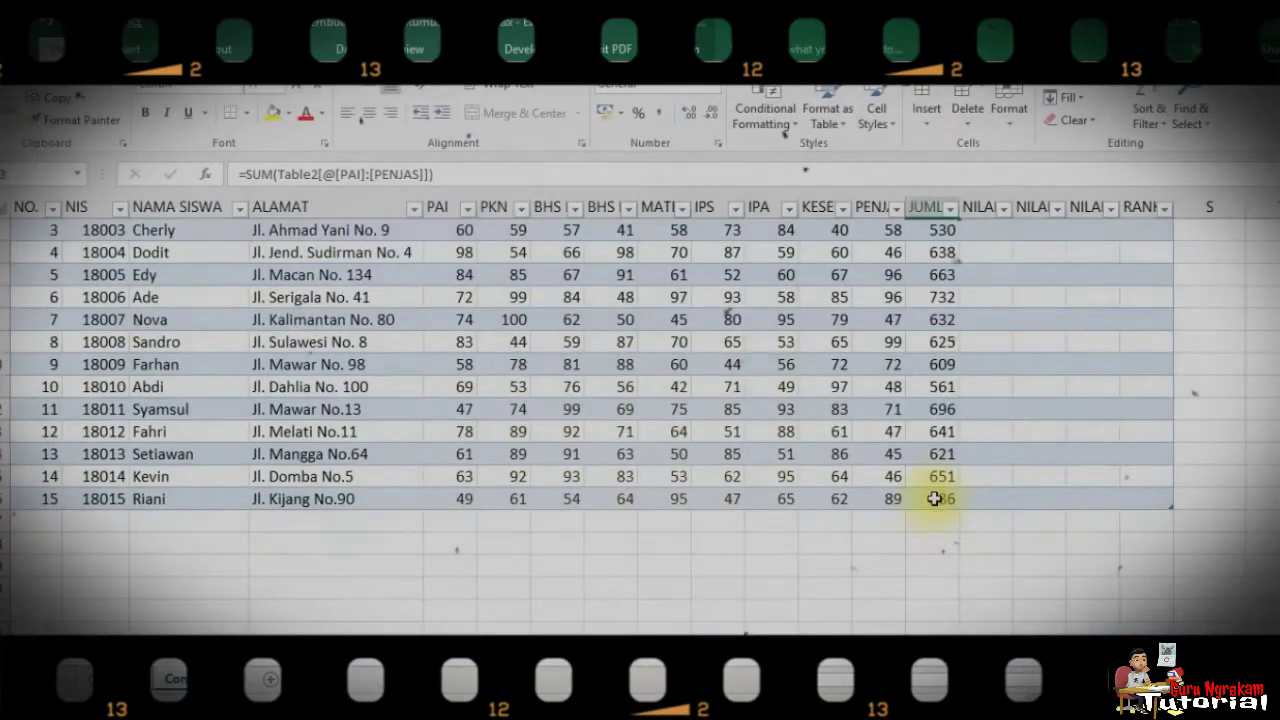
{"action": "scroll", "coordinate": [934, 498], "scroll_direction": "up", "scroll_amount": 1}
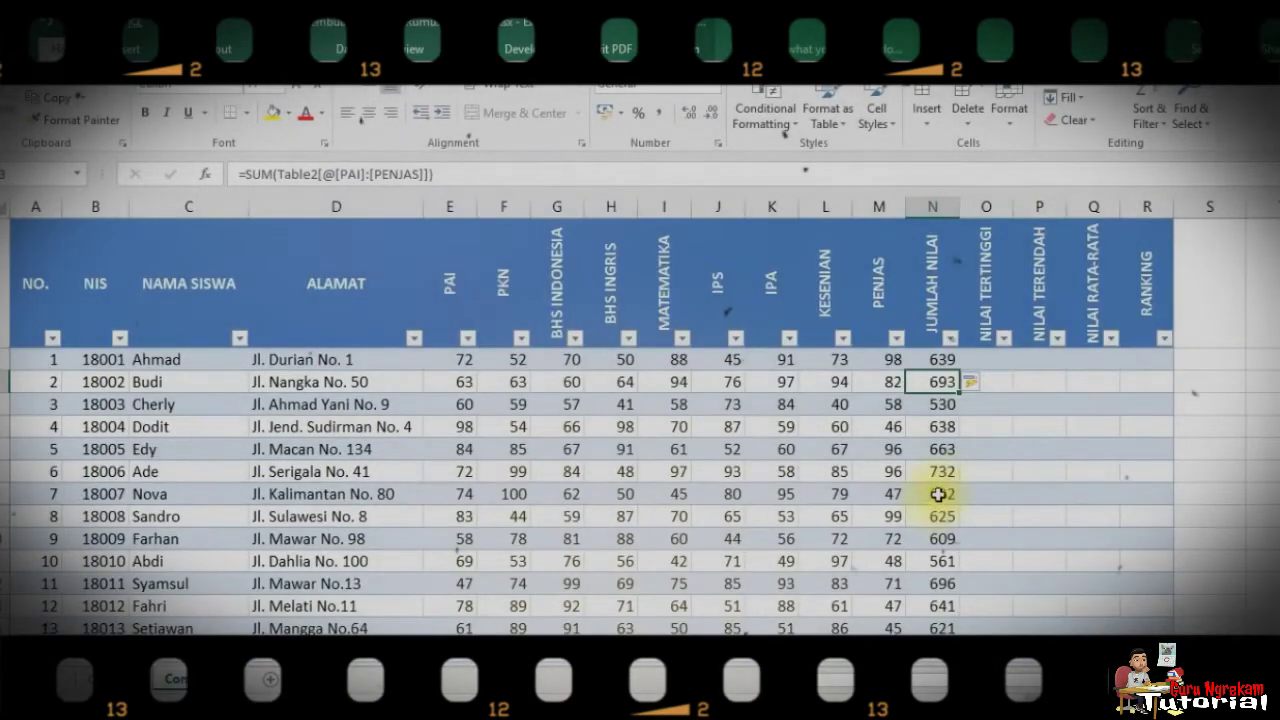
{"action": "left_click", "coordinate": [940, 360]}
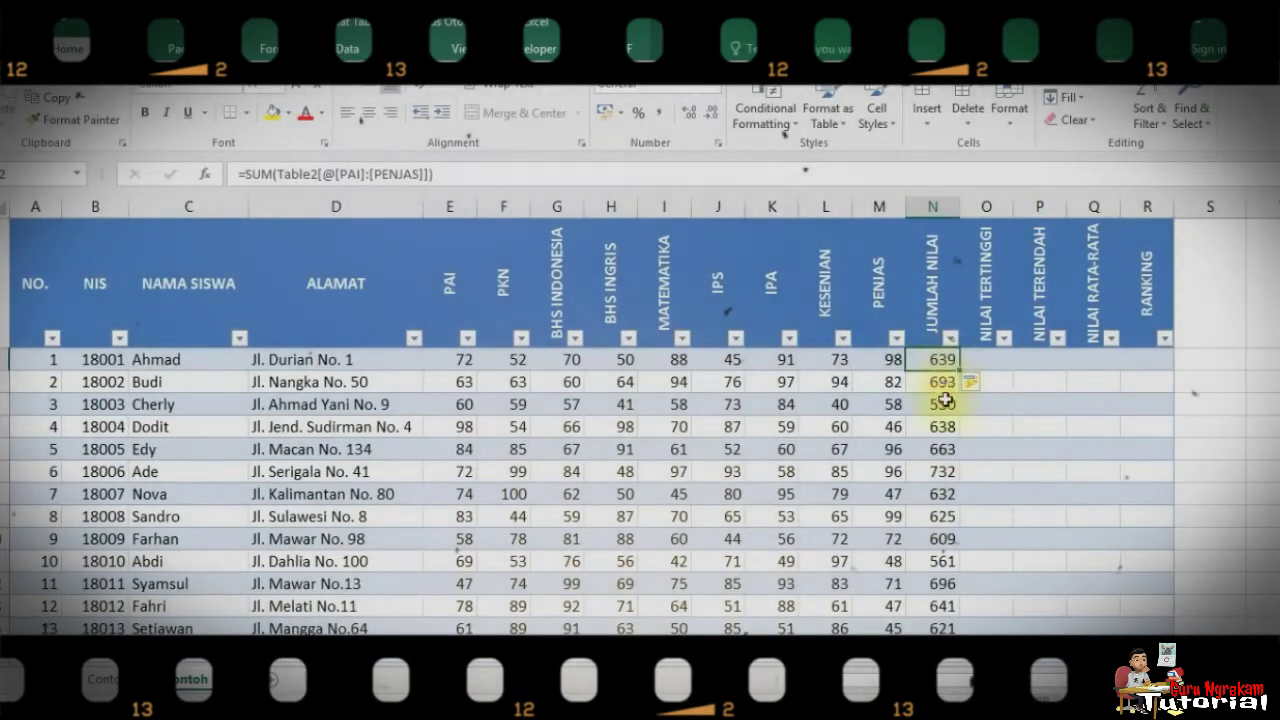
{"action": "scroll", "coordinate": [933, 479], "scroll_direction": "down", "scroll_amount": 1}
{"action": "scroll", "coordinate": [940, 470], "scroll_direction": "up", "scroll_amount": 1}
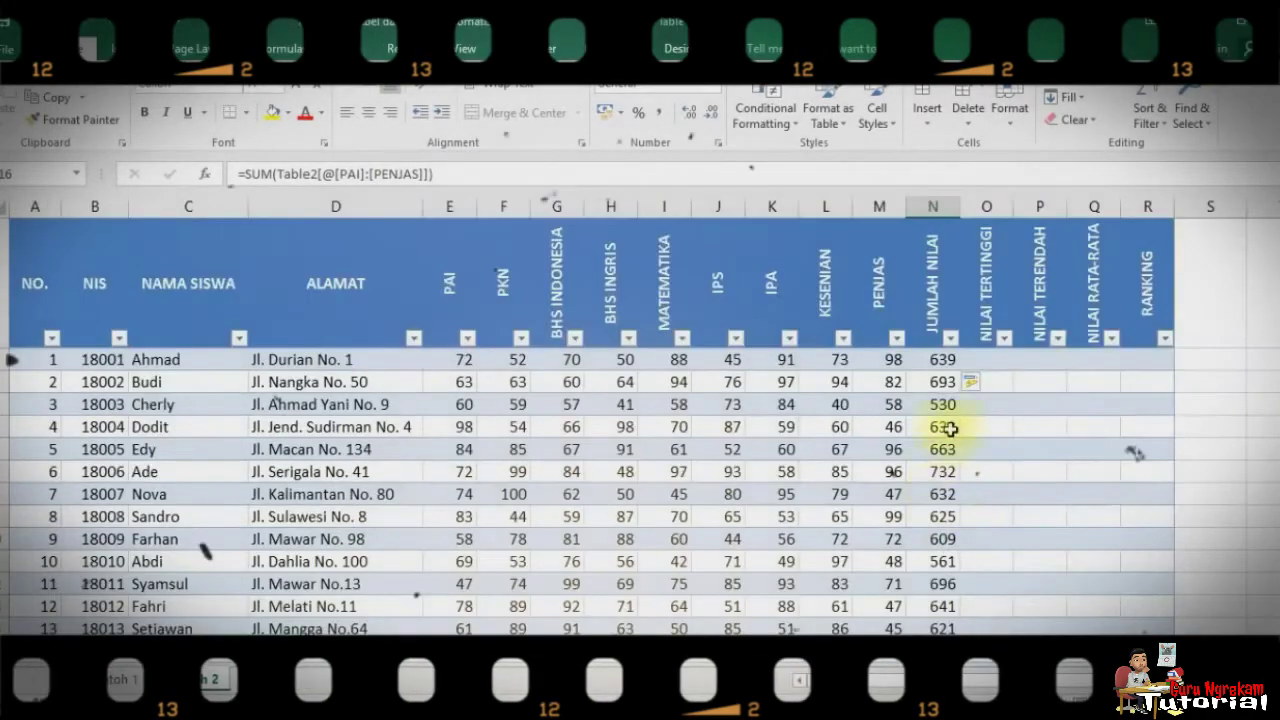
{"action": "scroll", "coordinate": [948, 480], "scroll_direction": "down", "scroll_amount": 1}
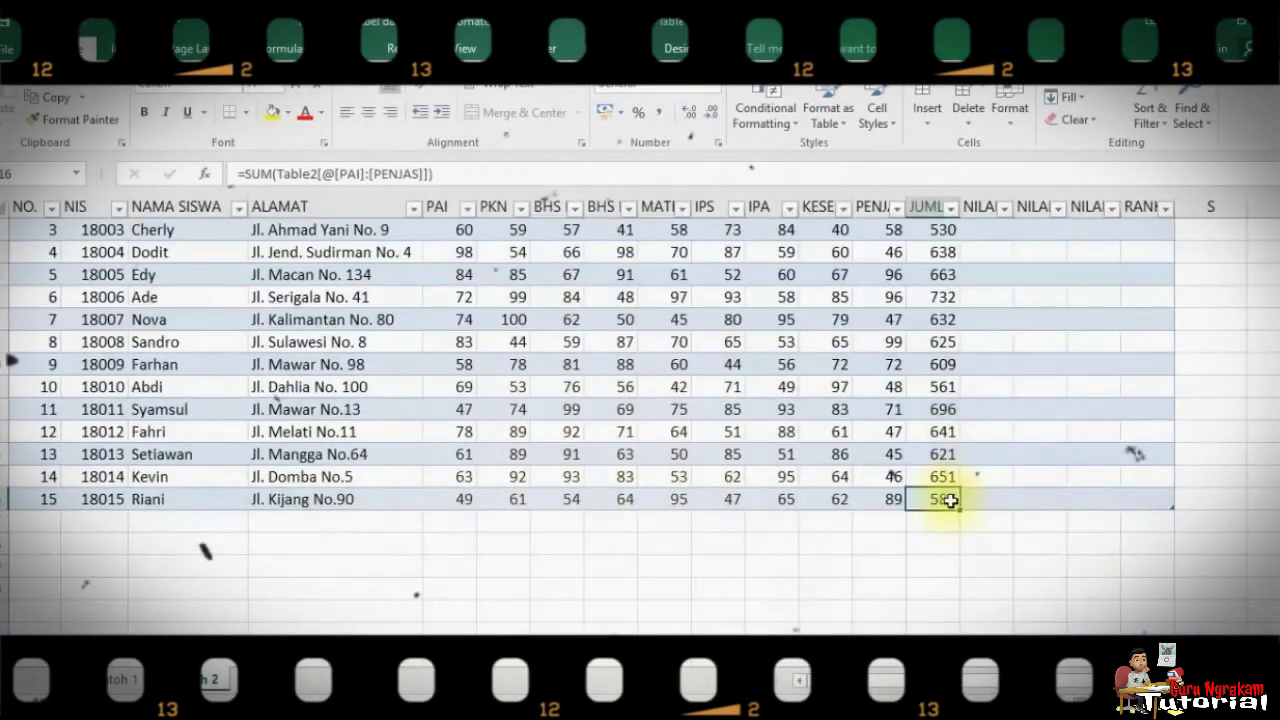
{"action": "scroll", "coordinate": [946, 495], "scroll_direction": "up", "scroll_amount": 1}
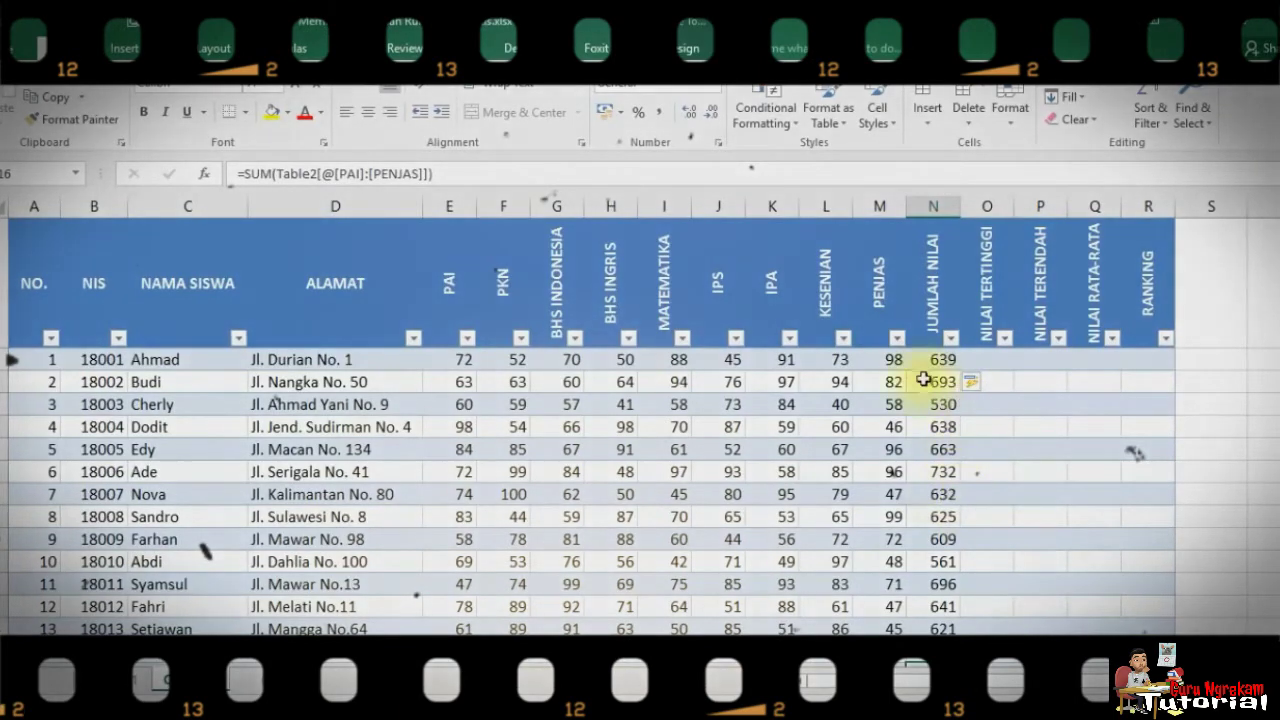
Fill the NILAI TERTINGGI column with each student's highest score by entering =MAX(Table2[@[PAI]:[PENJAS]]) in O2.
{"action": "left_click", "coordinate": [986, 358]}
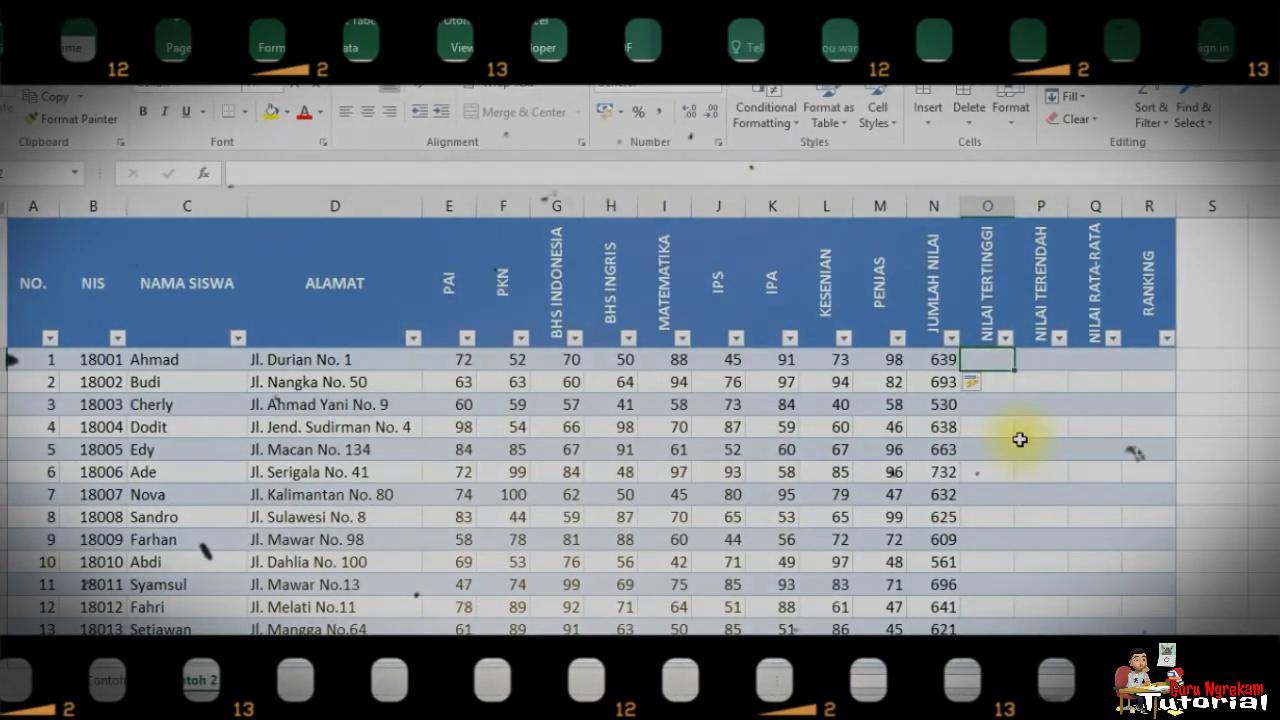
{"action": "type", "text": "=max"}
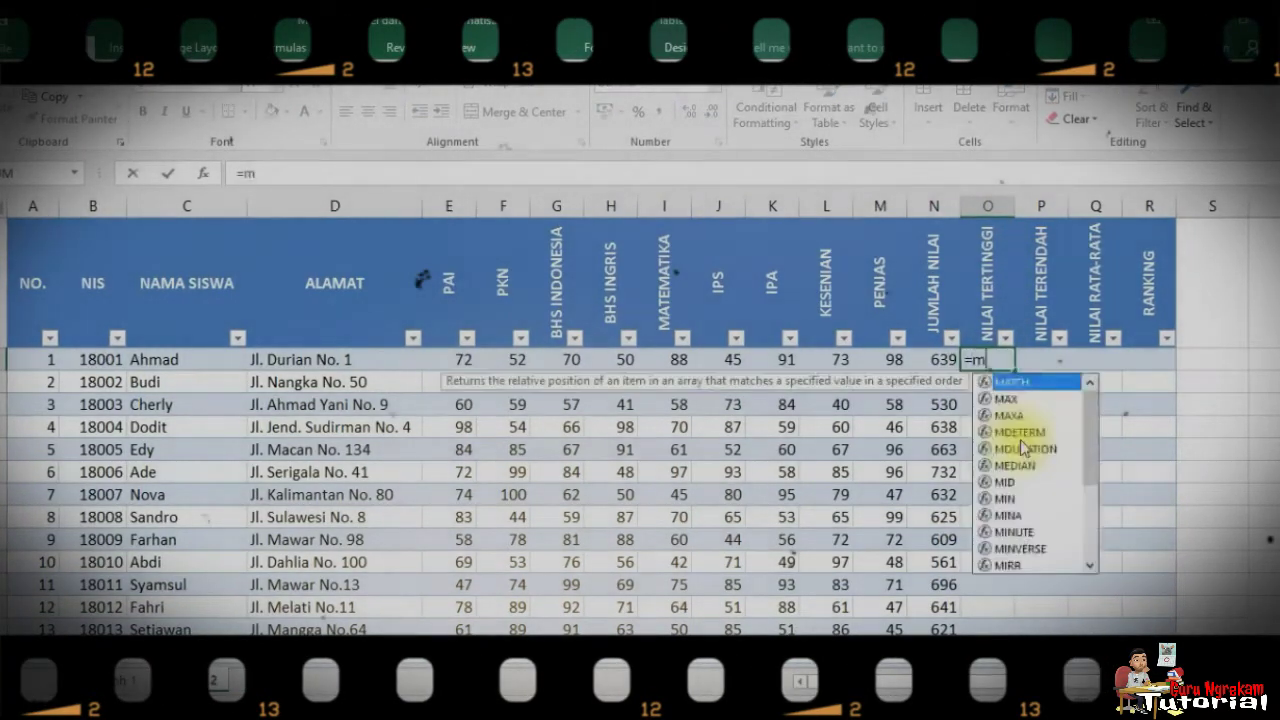
{"action": "key", "text": "Tab"}
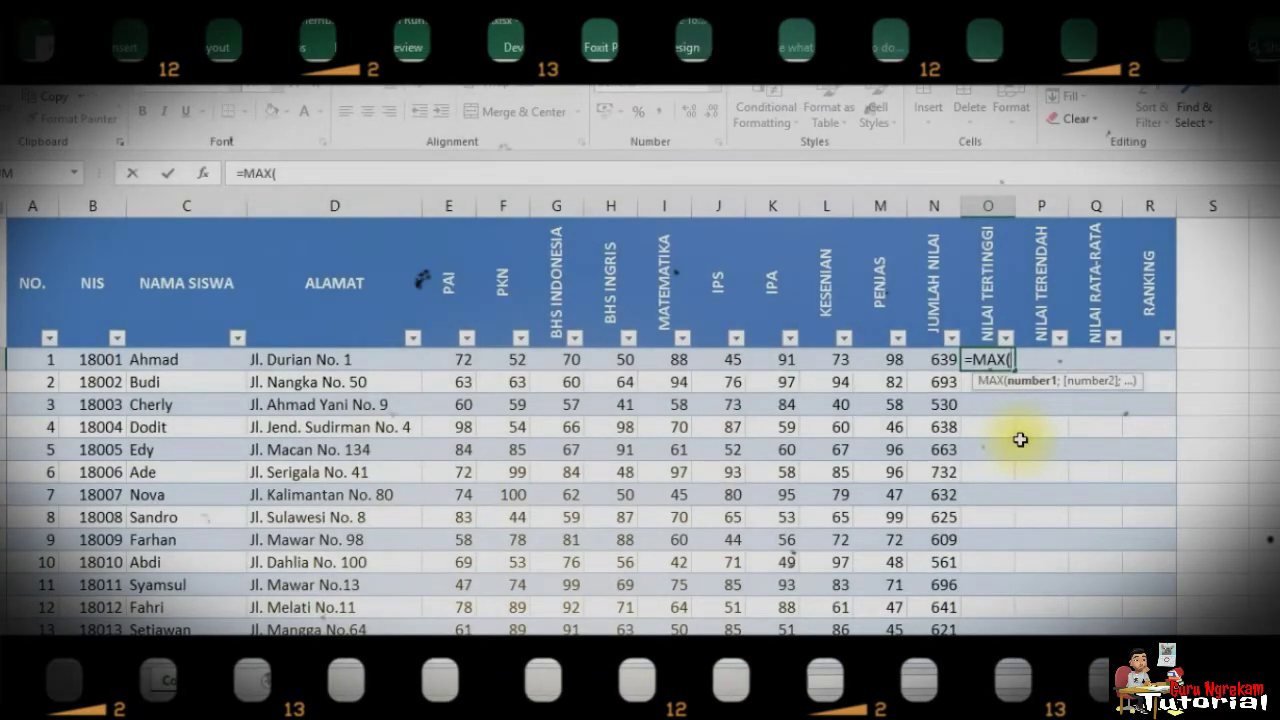
{"action": "key", "text": "Left"}
{"action": "key", "text": "Left"}
{"action": "key", "text": "Left"}
{"action": "key", "text": "Left"}
{"action": "key", "text": "Left"}
{"action": "key", "text": "Left"}
{"action": "key", "text": "Left"}
{"action": "key", "text": "Left"}
{"action": "key", "text": "Left"}
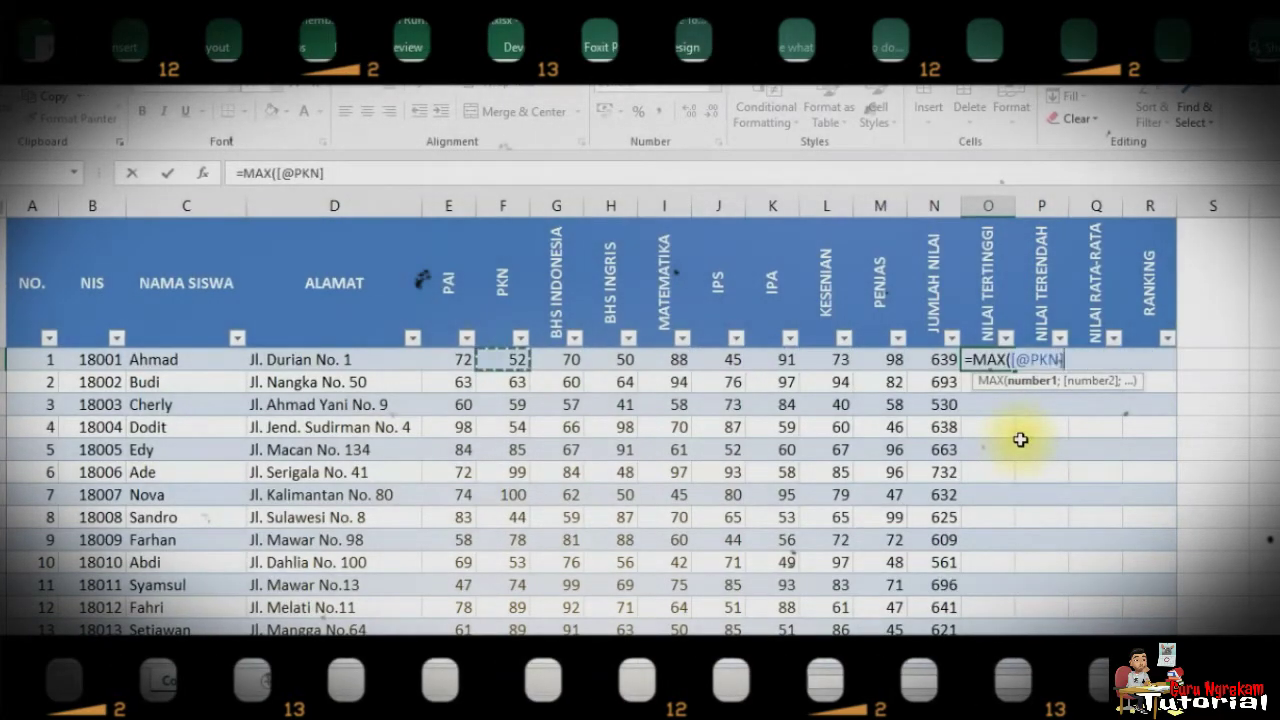
{"action": "key", "text": "Left"}
{"action": "key", "text": "shift+Right"}
{"action": "key", "text": "shift+Right"}
{"action": "key", "text": "shift+Right"}
{"action": "key", "text": "shift+Right"}
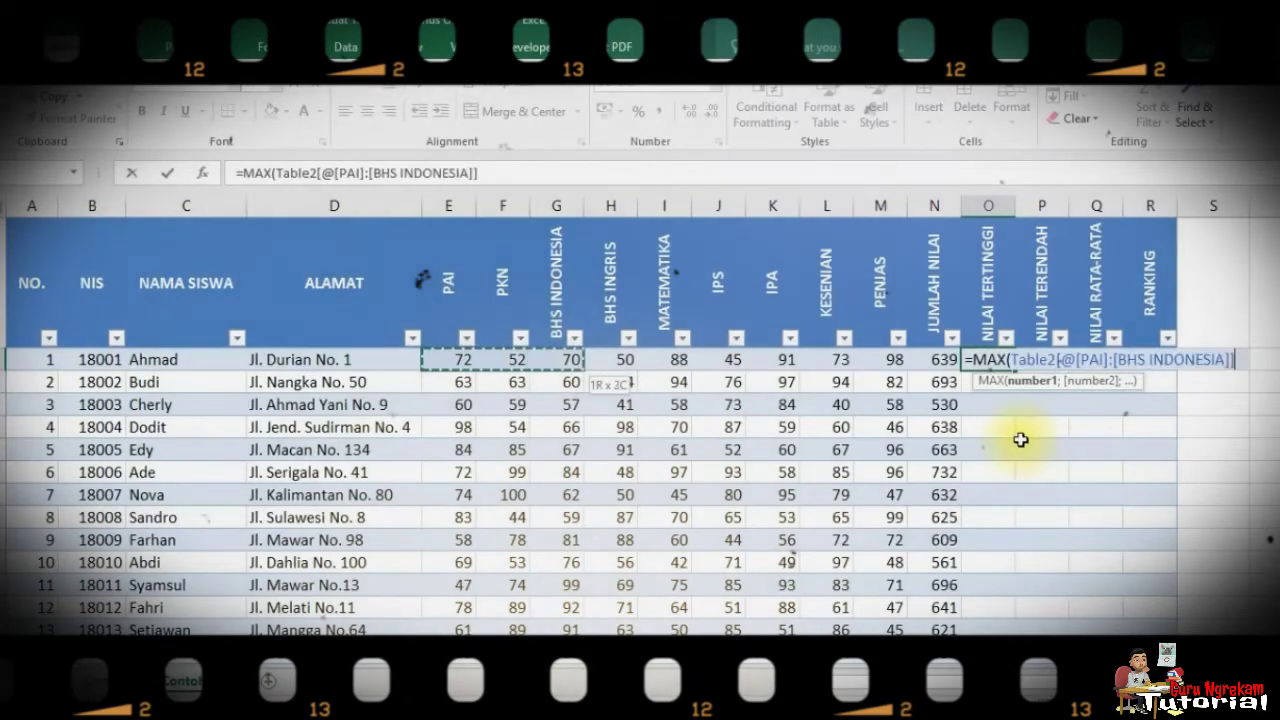
{"action": "key", "text": "shift+Right"}
{"action": "key", "text": "shift+Right"}
{"action": "key", "text": "shift+Right"}
{"action": "key", "text": "shift+Right"}
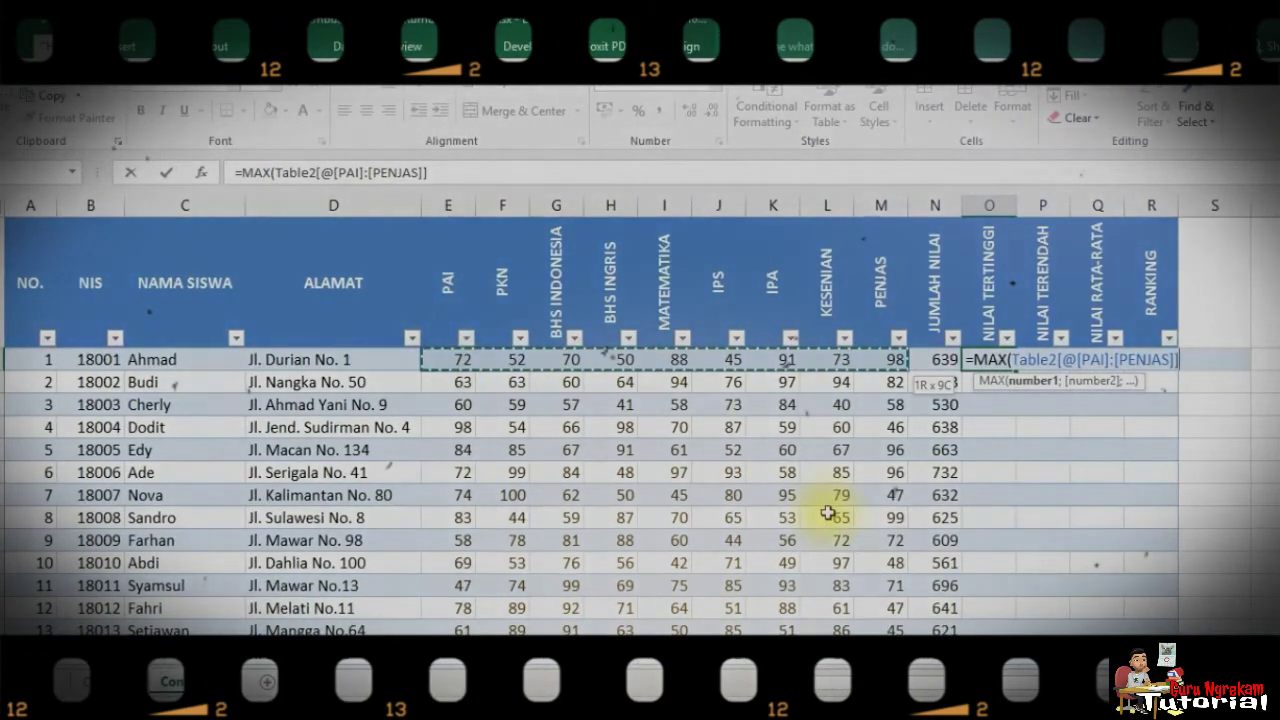
{"action": "key", "text": "Return"}
{"action": "scroll", "coordinate": [943, 480], "scroll_direction": "down", "scroll_amount": 1}
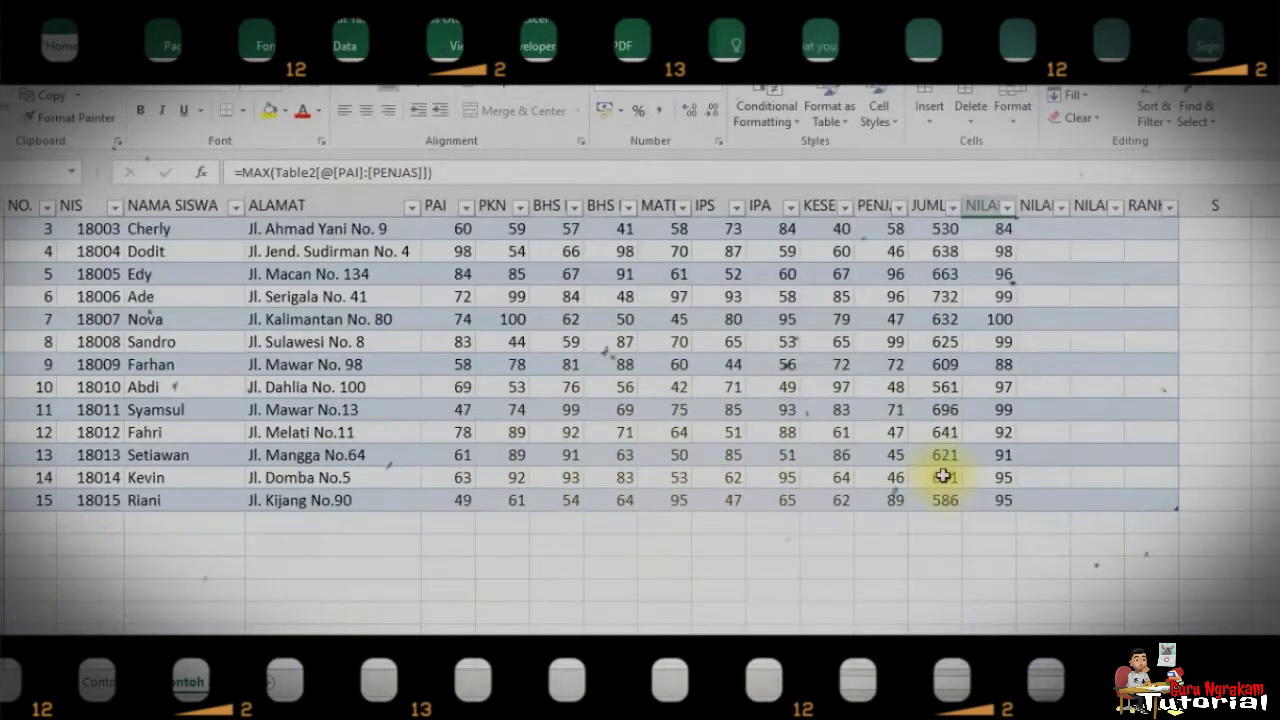
{"action": "scroll", "coordinate": [943, 475], "scroll_direction": "up", "scroll_amount": 1}
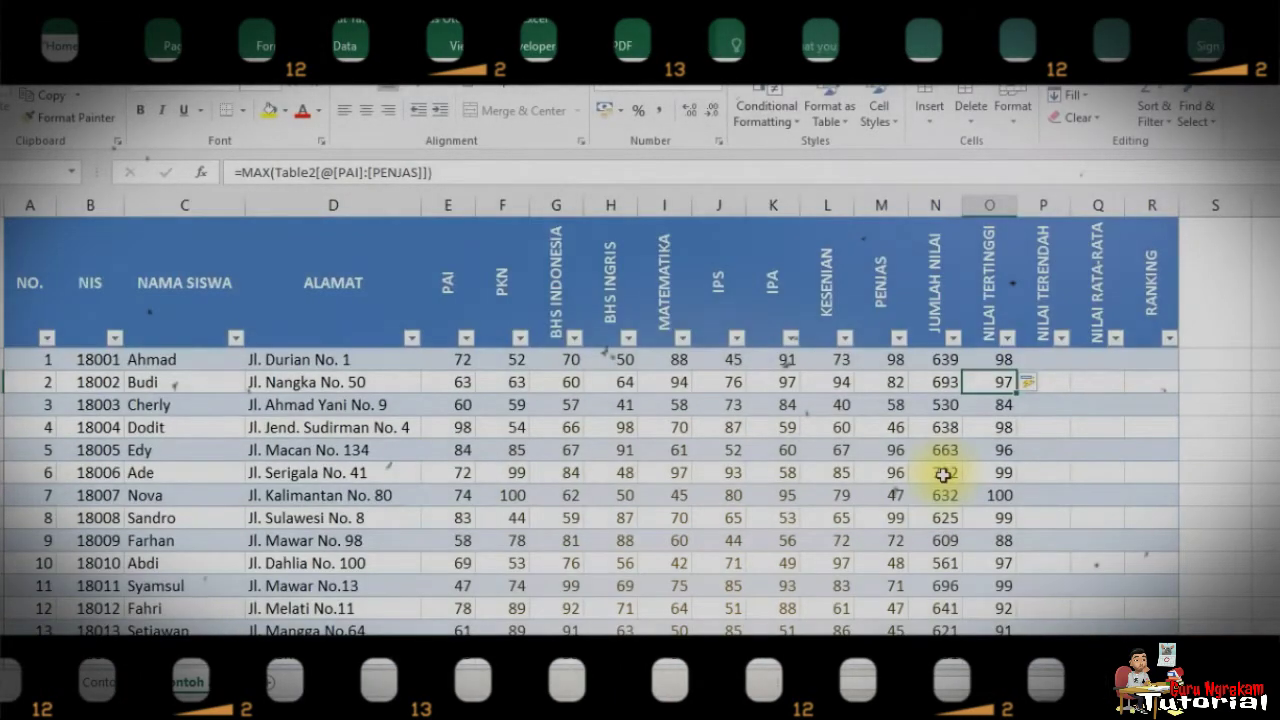
Fill the NILAI TERENDAH column with each student's lowest score by entering =MIN(Table2[@[PAI]:[PENJAS]]) in P2.
{"action": "left_click", "coordinate": [1043, 359]}
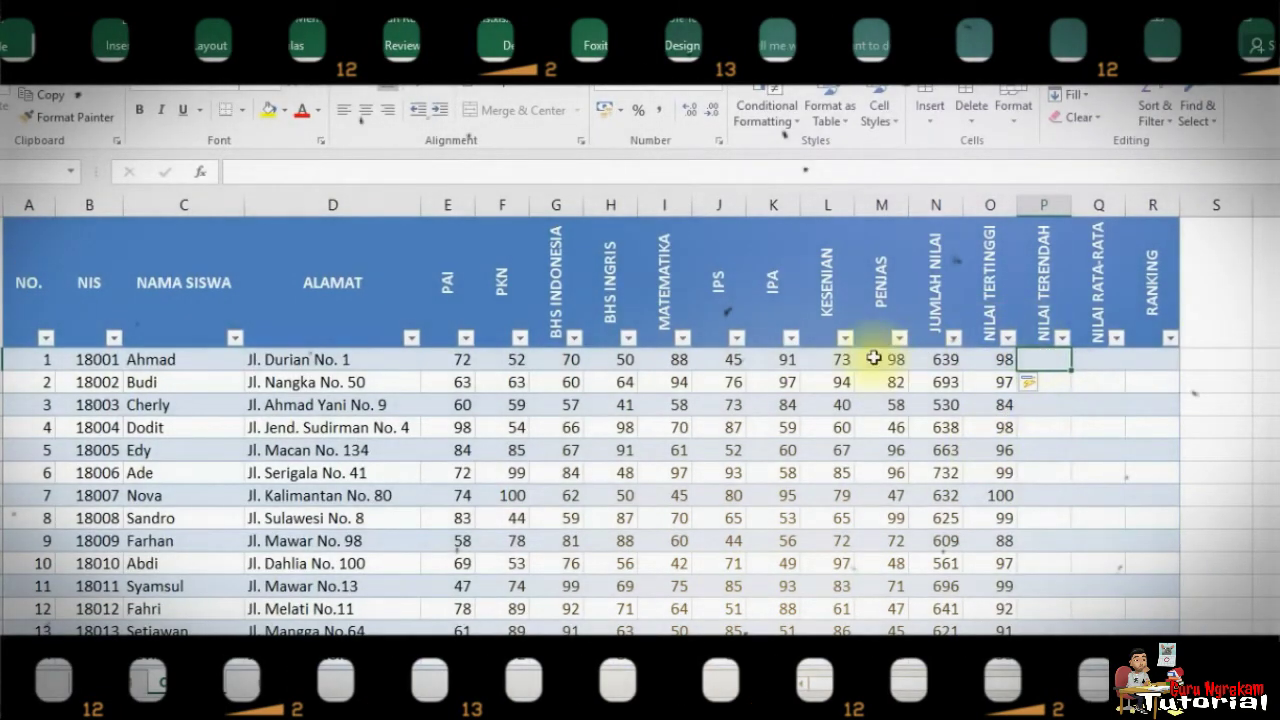
{"action": "type", "text": "=min"}
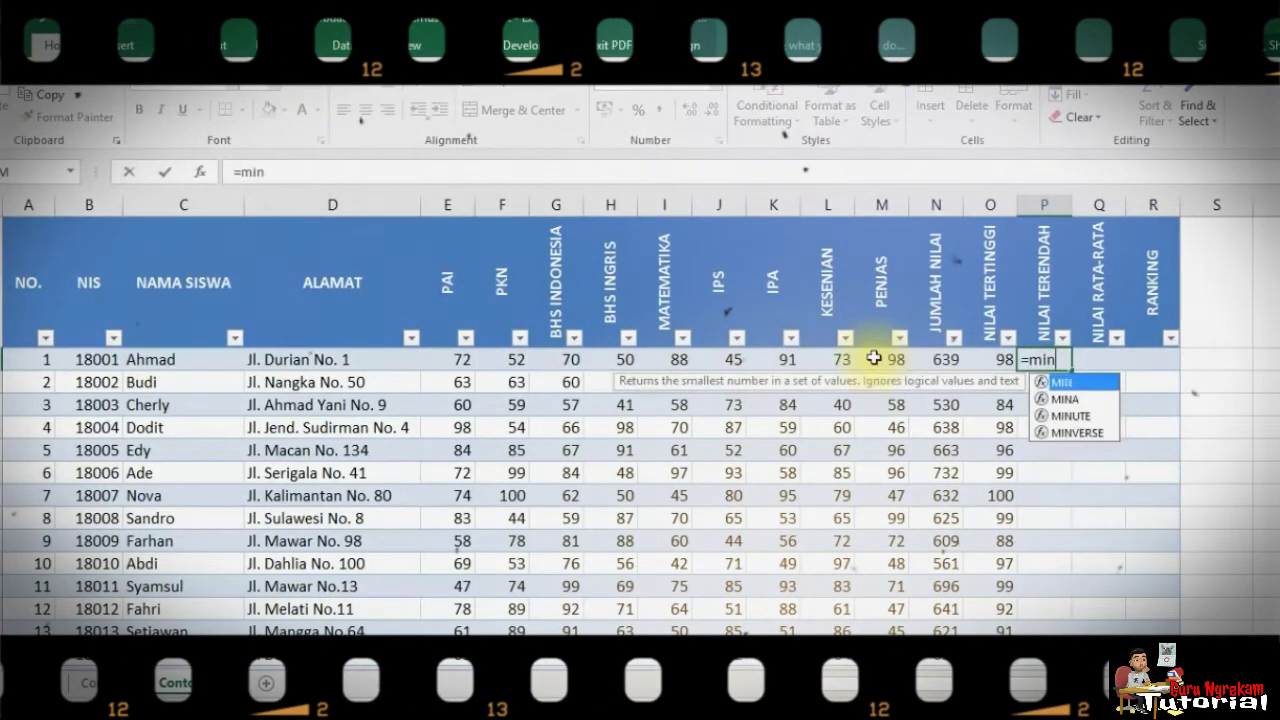
{"action": "key", "text": "Tab"}
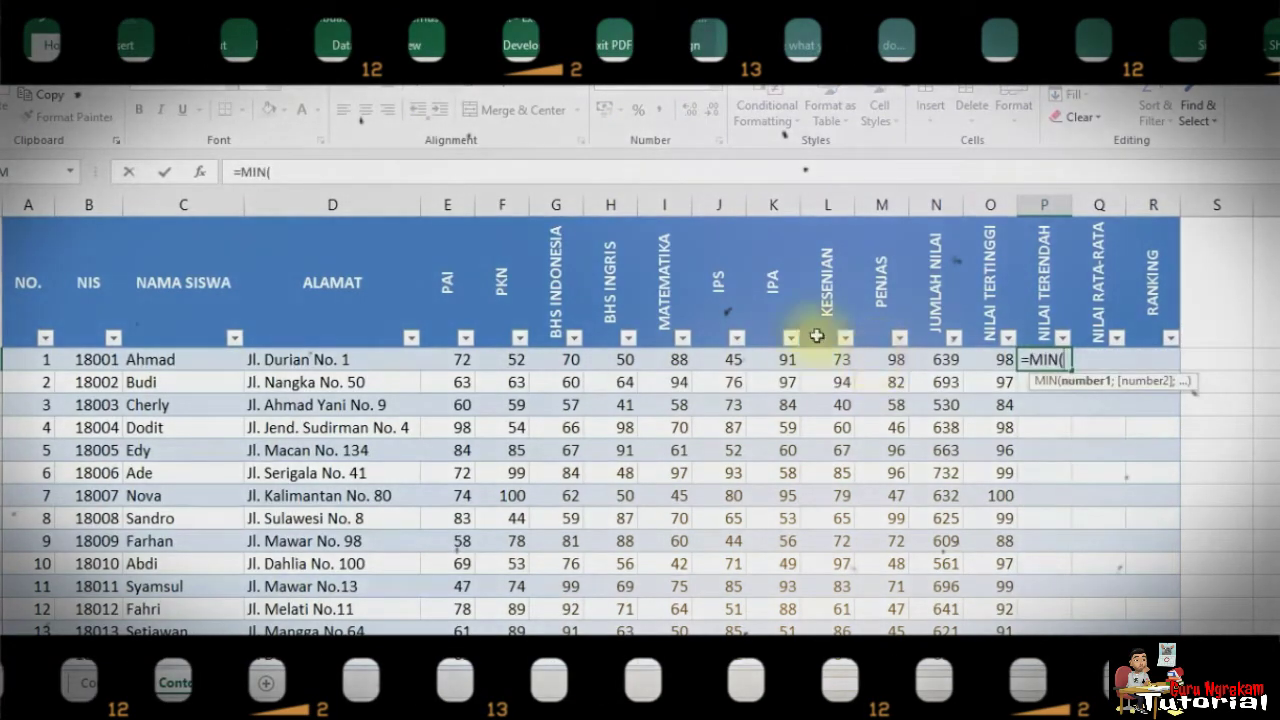
{"action": "left_click", "coordinate": [457, 358]}
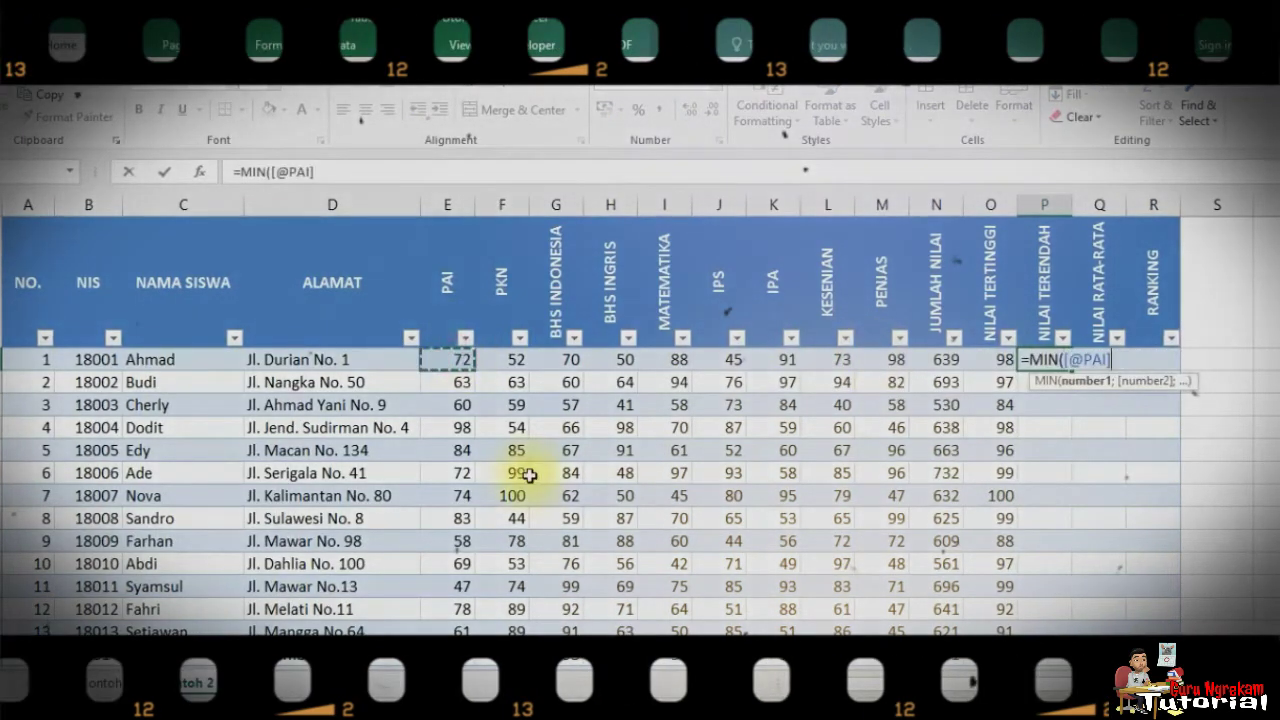
{"action": "key", "text": "shift+Right"}
{"action": "key", "text": "shift+Right"}
{"action": "key", "text": "shift+Right"}
{"action": "key", "text": "shift+Right"}
{"action": "key", "text": "shift+Right"}
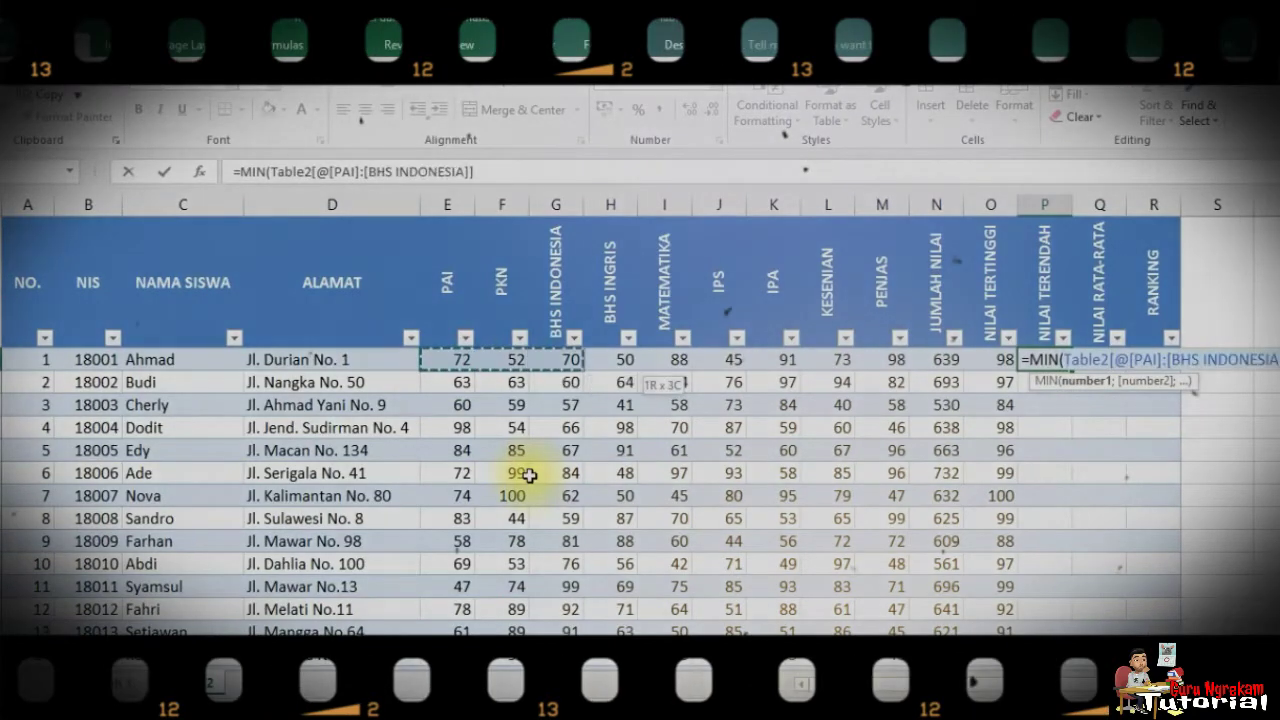
{"action": "key", "text": "shift+Right"}
{"action": "key", "text": "shift+Right"}
{"action": "key", "text": "shift+Right"}
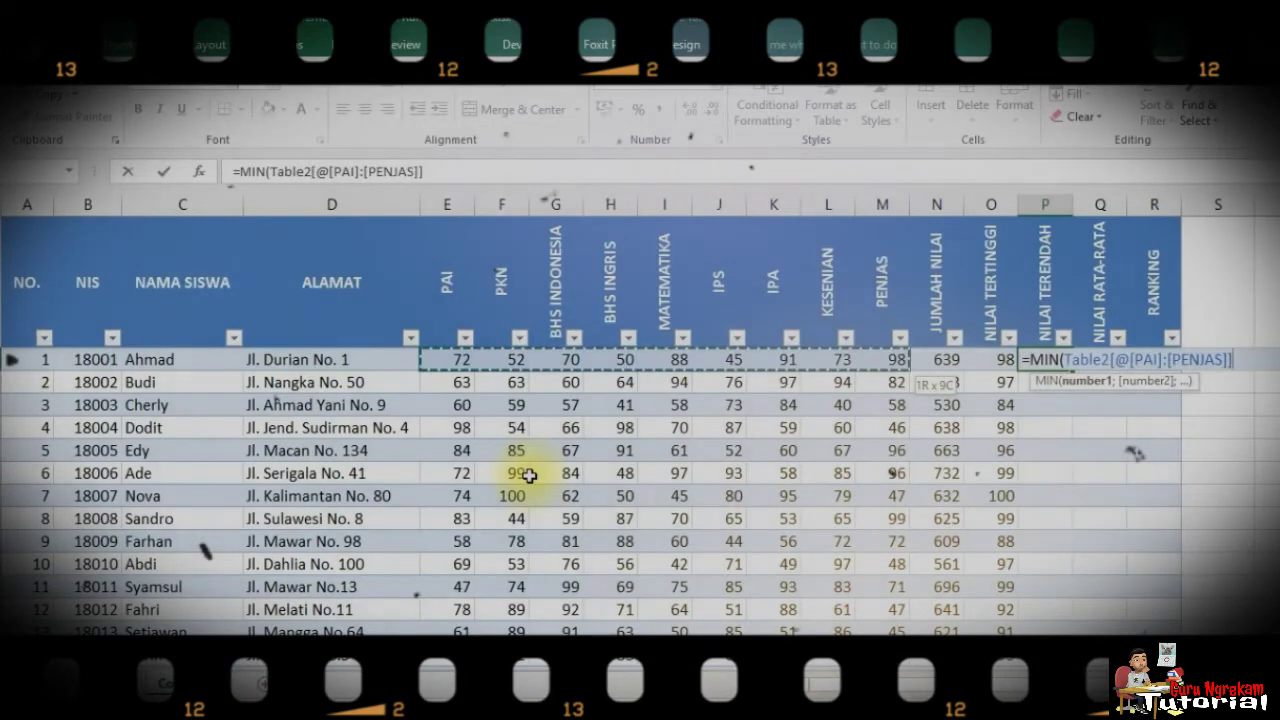
{"action": "key", "text": "Return"}
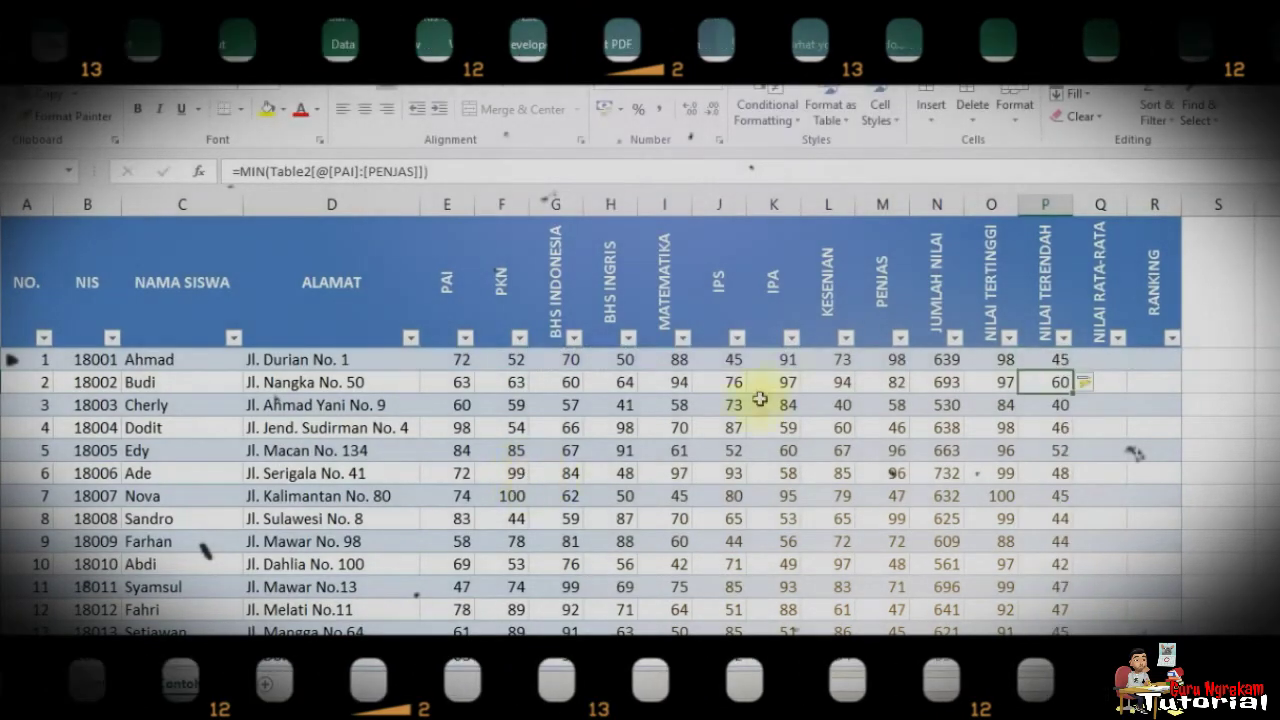
Average each student's scores in the NILAI RATA-RATA column by entering =AVERAGE(Table2[@[PAI]:[PENJAS]]) in Q2.
{"action": "left_click", "coordinate": [1109, 362]}
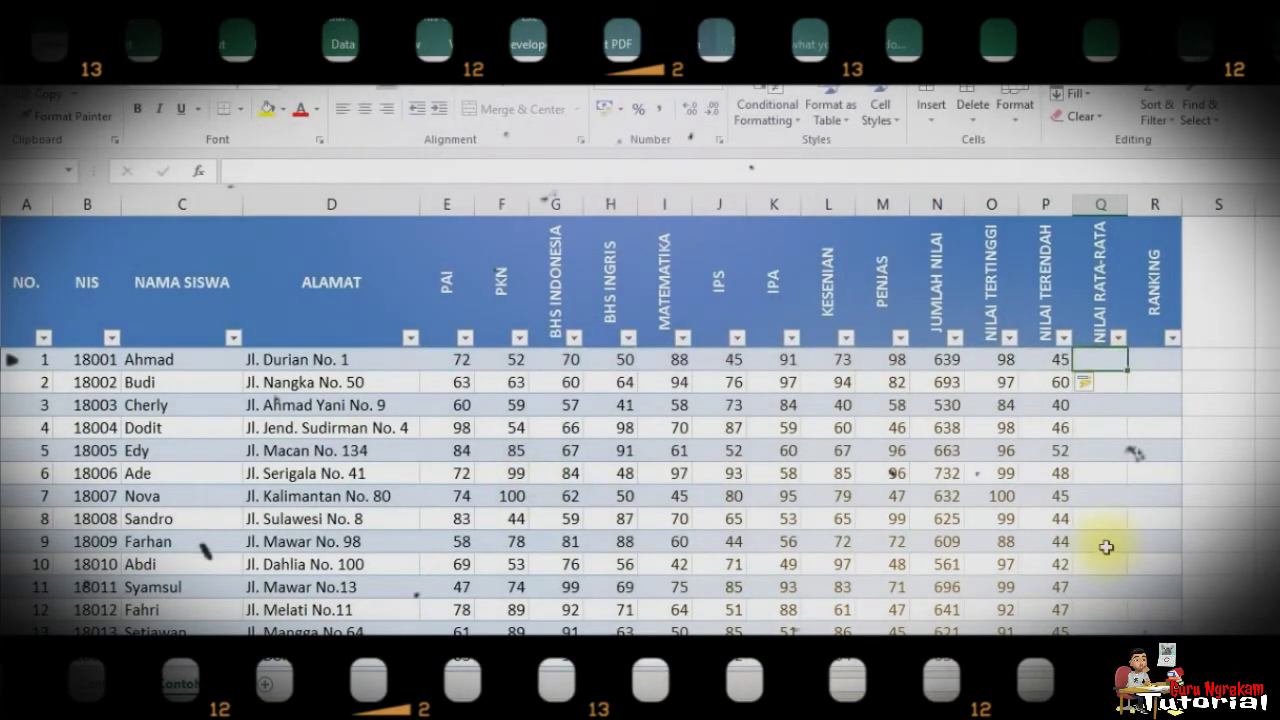
{"action": "type", "text": "=average"}
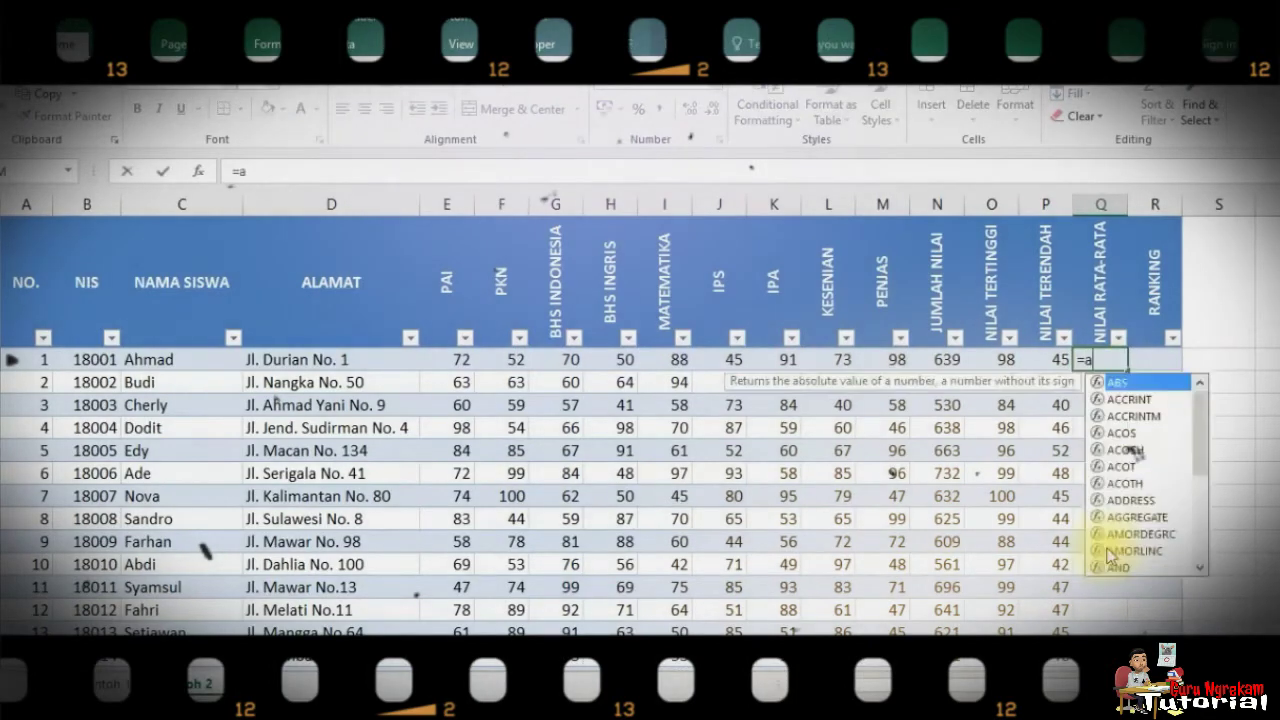
{"action": "key", "text": "Tab"}
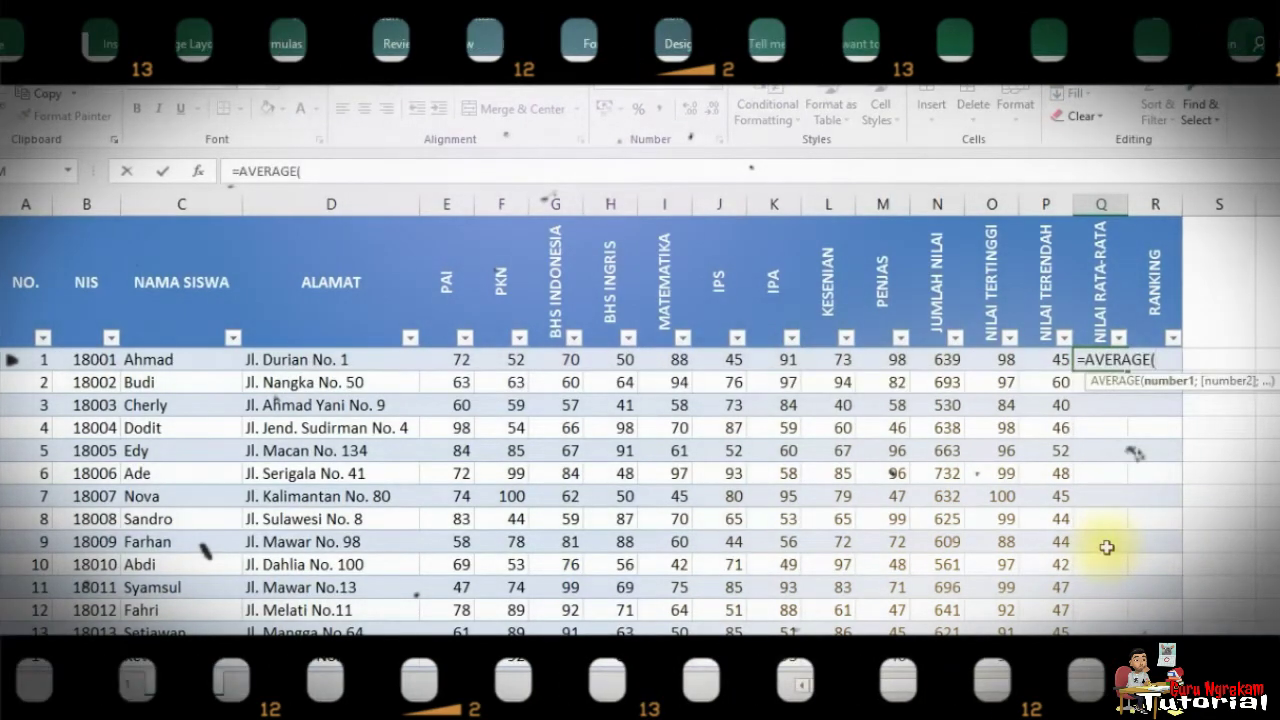
{"action": "key", "text": "Left"}
{"action": "key", "text": "Left"}
{"action": "key", "text": "Left"}
{"action": "key", "text": "Left"}
{"action": "key", "text": "Left"}
{"action": "key", "text": "Left"}
{"action": "key", "text": "Left"}
{"action": "key", "text": "Left"}
{"action": "key", "text": "Left"}
{"action": "key", "text": "Left"}
{"action": "key", "text": "Left"}
{"action": "key", "text": "Left"}
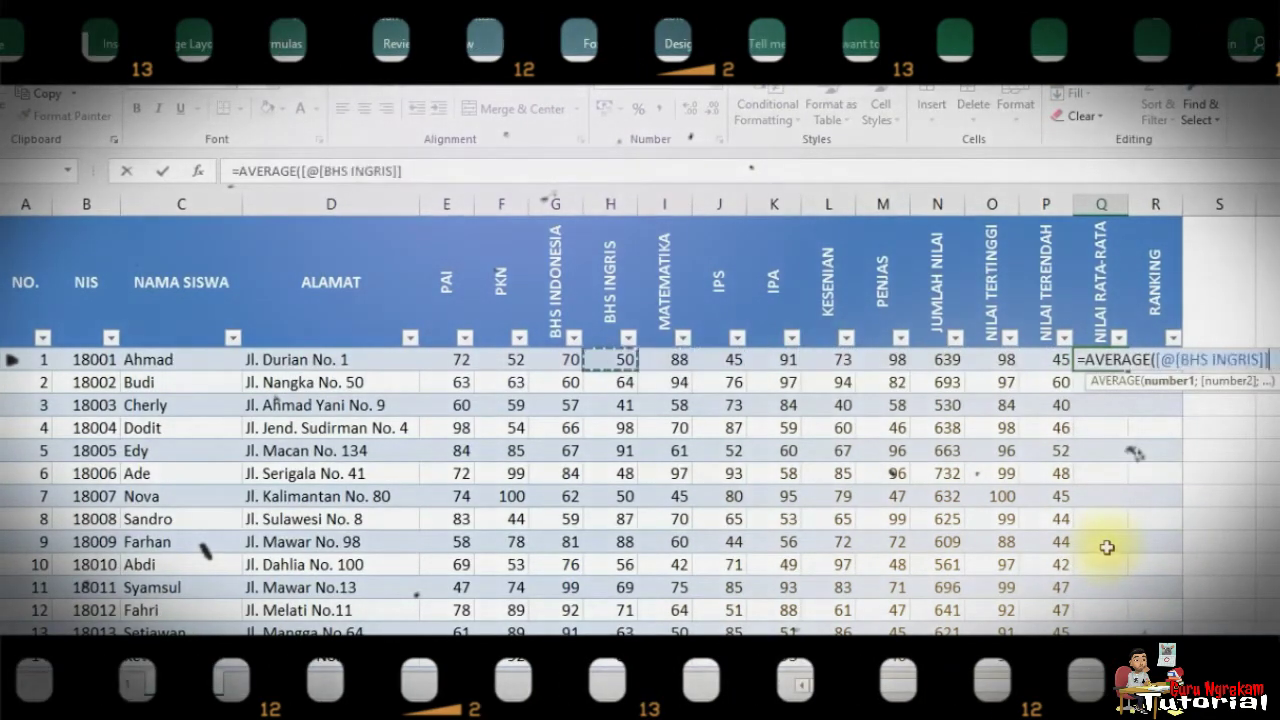
{"action": "key", "text": "shift+Right"}
{"action": "key", "text": "shift+Right"}
{"action": "key", "text": "shift+Right"}
{"action": "key", "text": "shift+Right"}
{"action": "key", "text": "shift+Right"}
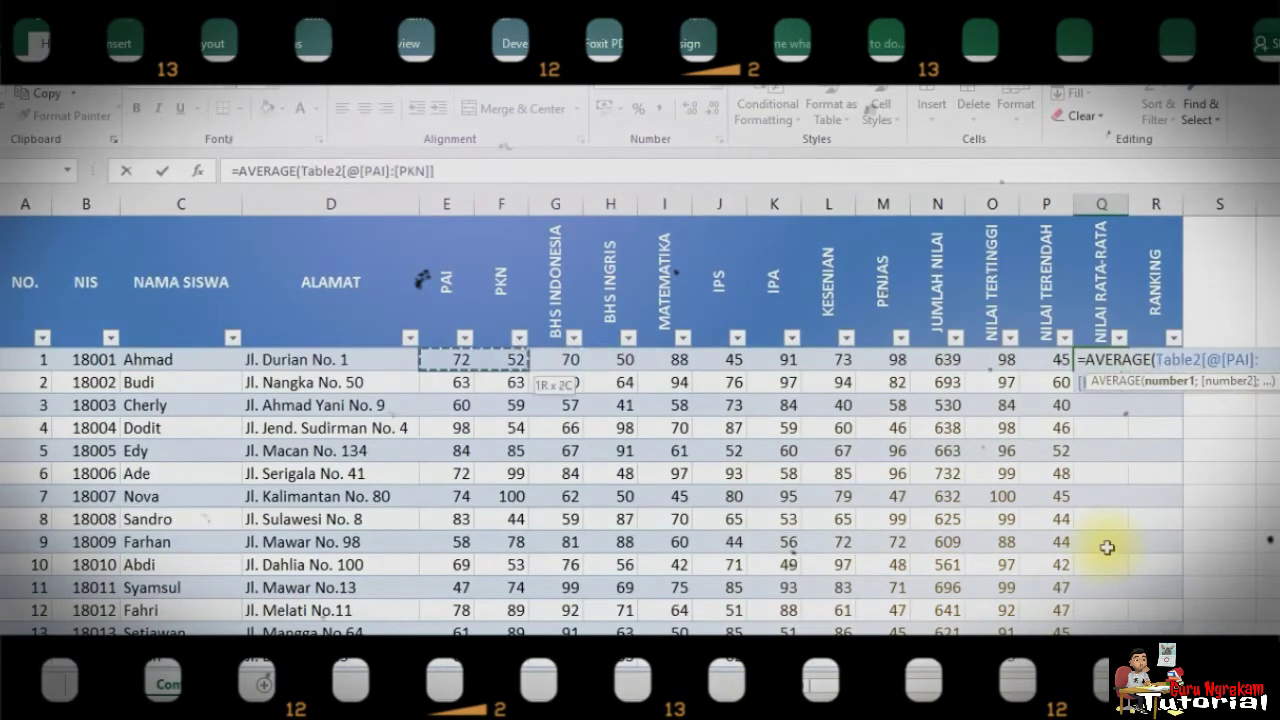
{"action": "key", "text": "shift+Right"}
{"action": "key", "text": "shift+Right"}
{"action": "key", "text": "shift+Right"}
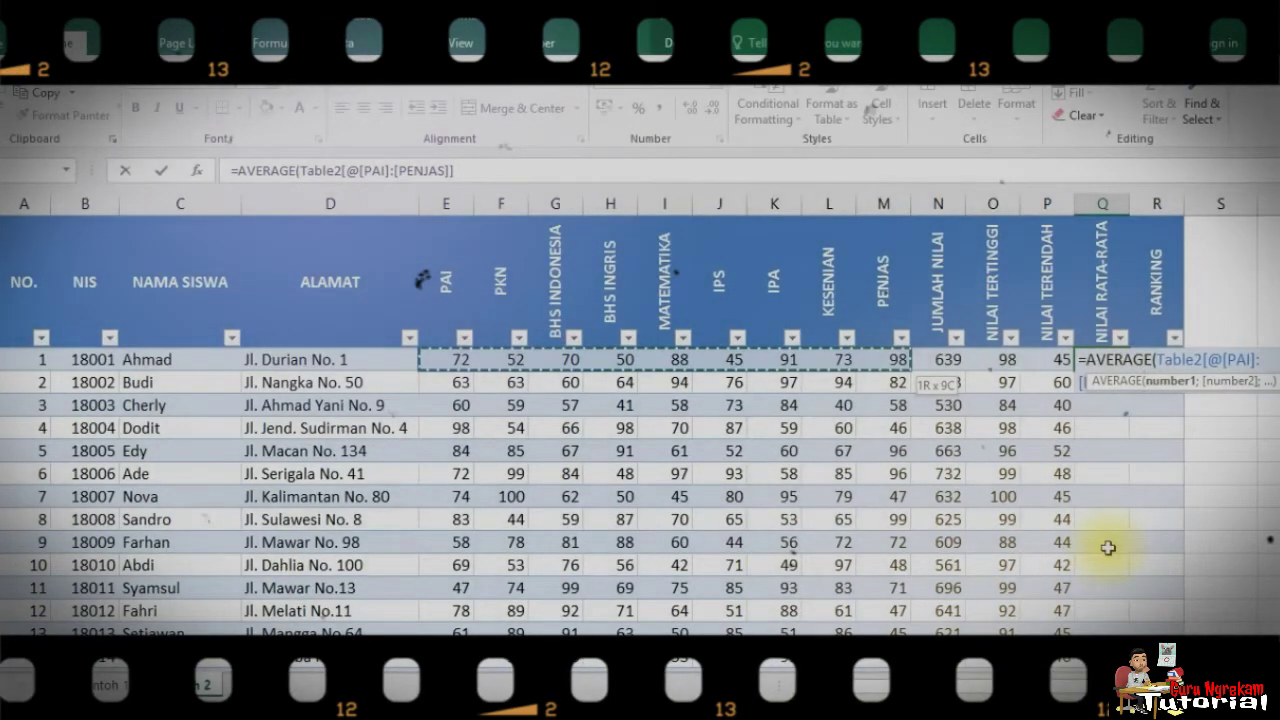
{"action": "key", "text": "Return"}
{"action": "scroll", "coordinate": [1108, 548], "scroll_direction": "down", "scroll_amount": 1}
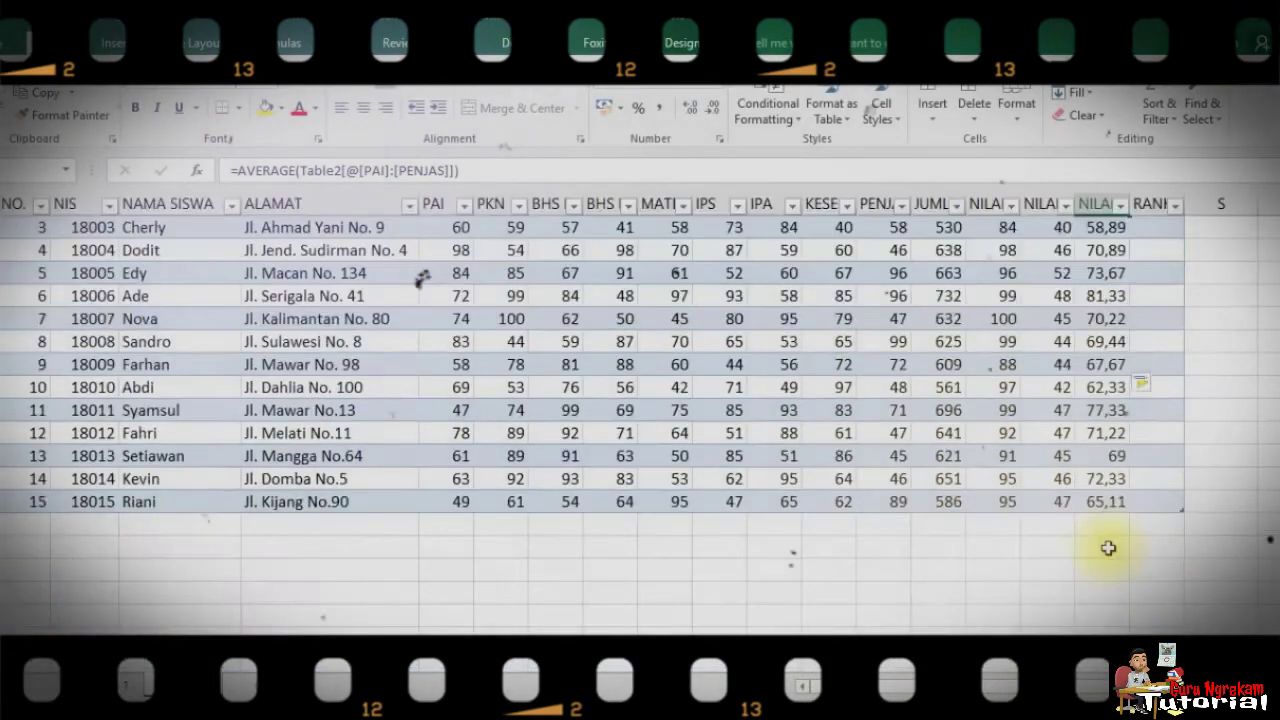
{"action": "scroll", "coordinate": [1100, 420], "scroll_direction": "up", "scroll_amount": 1}
Format all the student averages in the NILAI RATA-RATA column to show two decimal places.
{"action": "left_click", "coordinate": [1103, 359]}
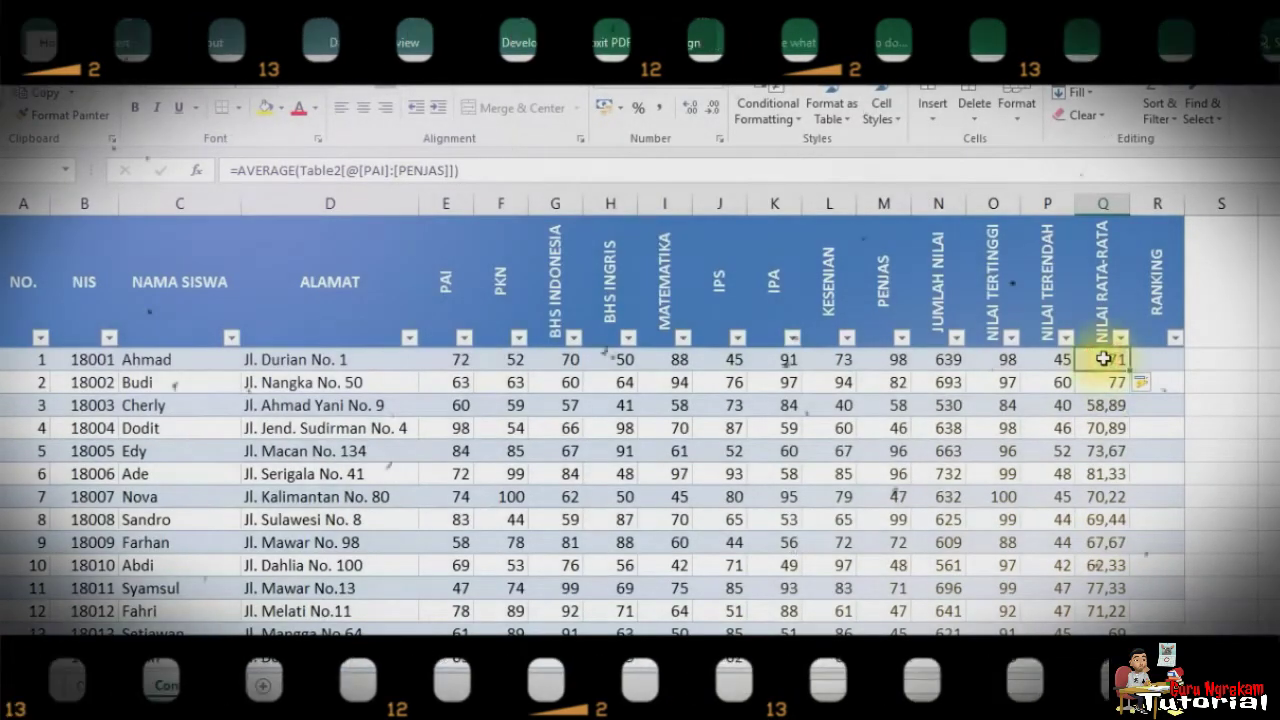
{"action": "key", "text": "shift+Down"}
{"action": "key", "text": "shift+Down"}
{"action": "key", "text": "shift+Down"}
{"action": "key", "text": "shift+Down"}
{"action": "key", "text": "shift+Down"}
{"action": "key", "text": "shift+Down"}
{"action": "key", "text": "shift+Down"}
{"action": "key", "text": "shift+Down"}
{"action": "key", "text": "shift+Down"}
{"action": "key", "text": "shift+Down"}
{"action": "key", "text": "shift+Down"}
{"action": "key", "text": "shift+Down"}
{"action": "key", "text": "shift+Down"}
{"action": "key", "text": "shift+Down"}
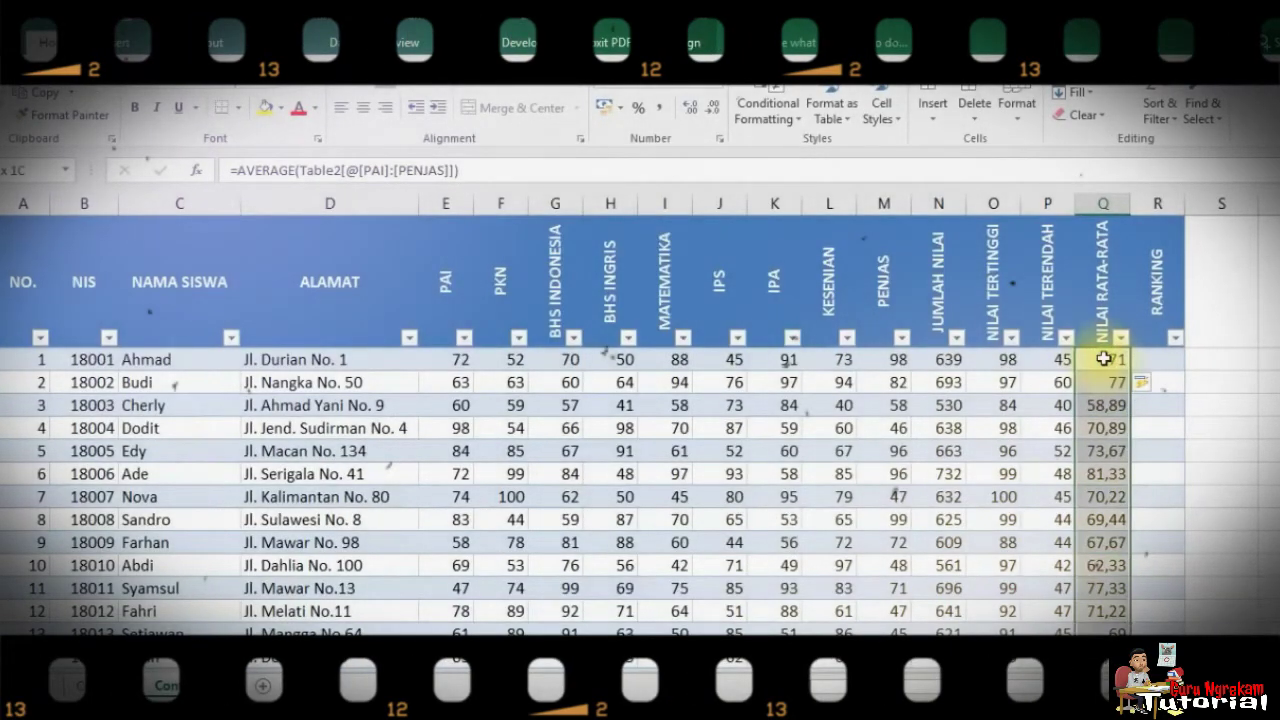
{"action": "scroll", "coordinate": [1103, 359], "scroll_direction": "up", "scroll_amount": 1}
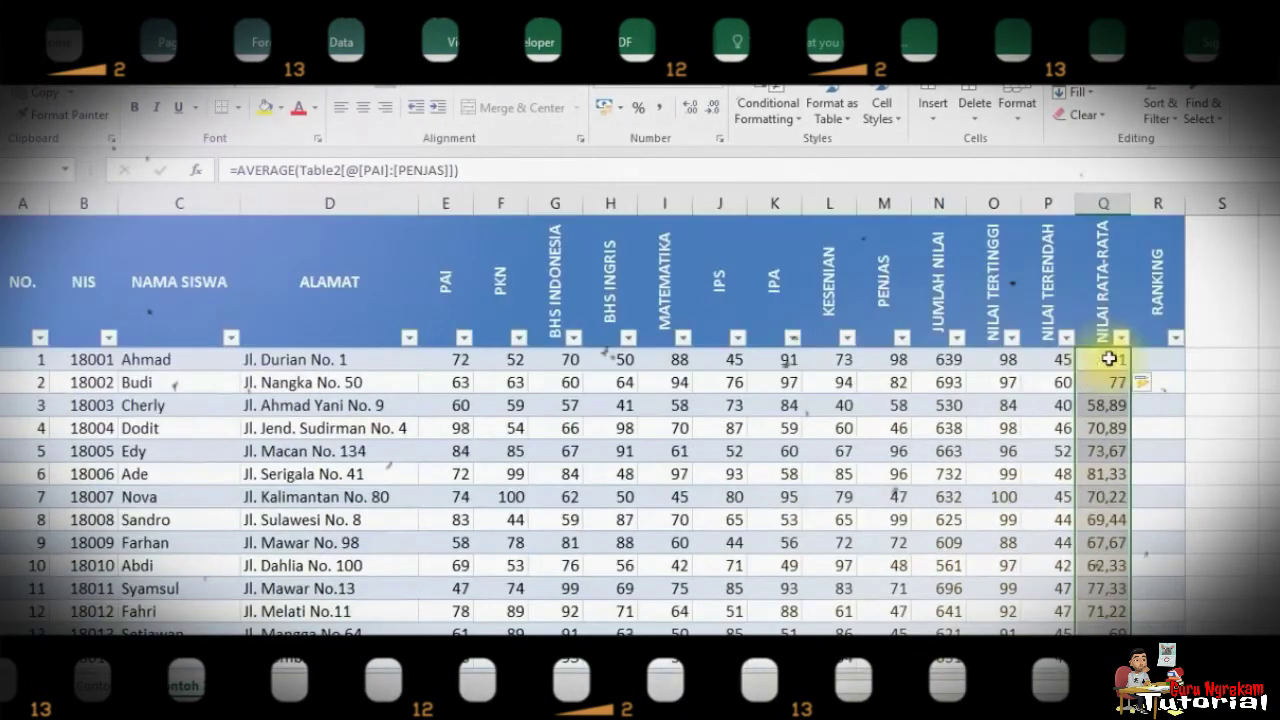
{"action": "left_click", "coordinate": [688, 110]}
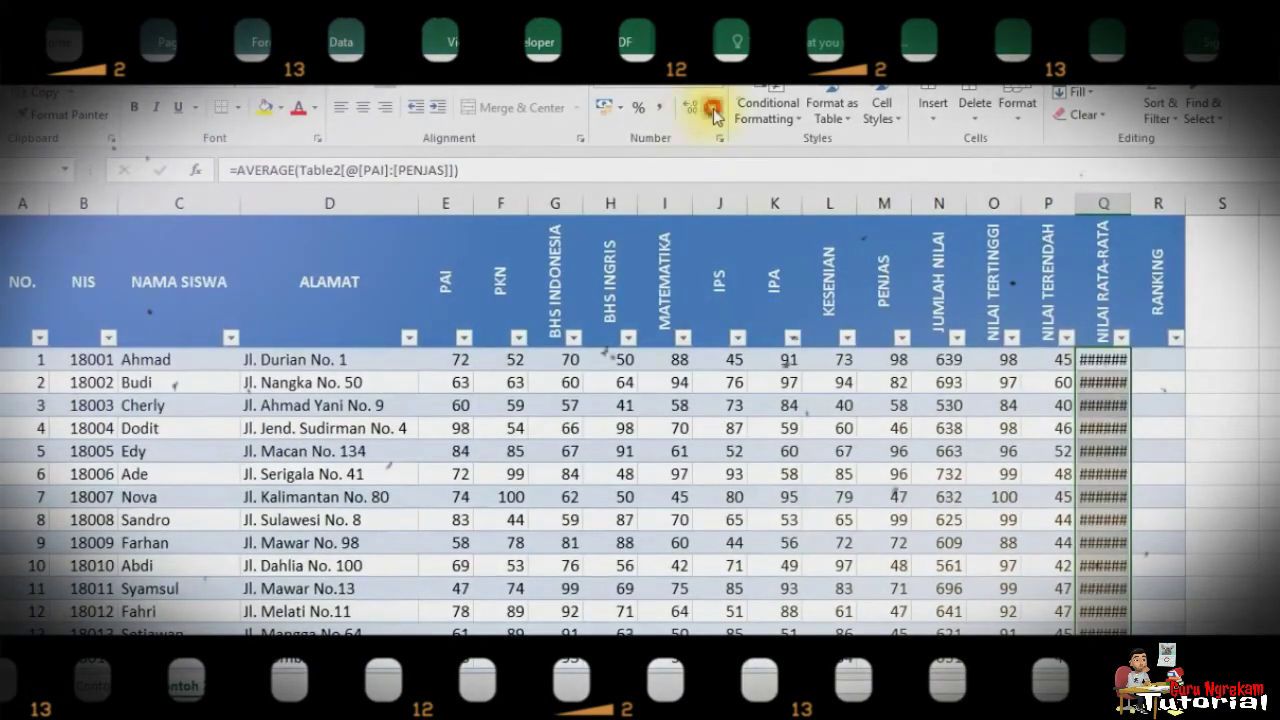
{"action": "left_click", "coordinate": [714, 112]}
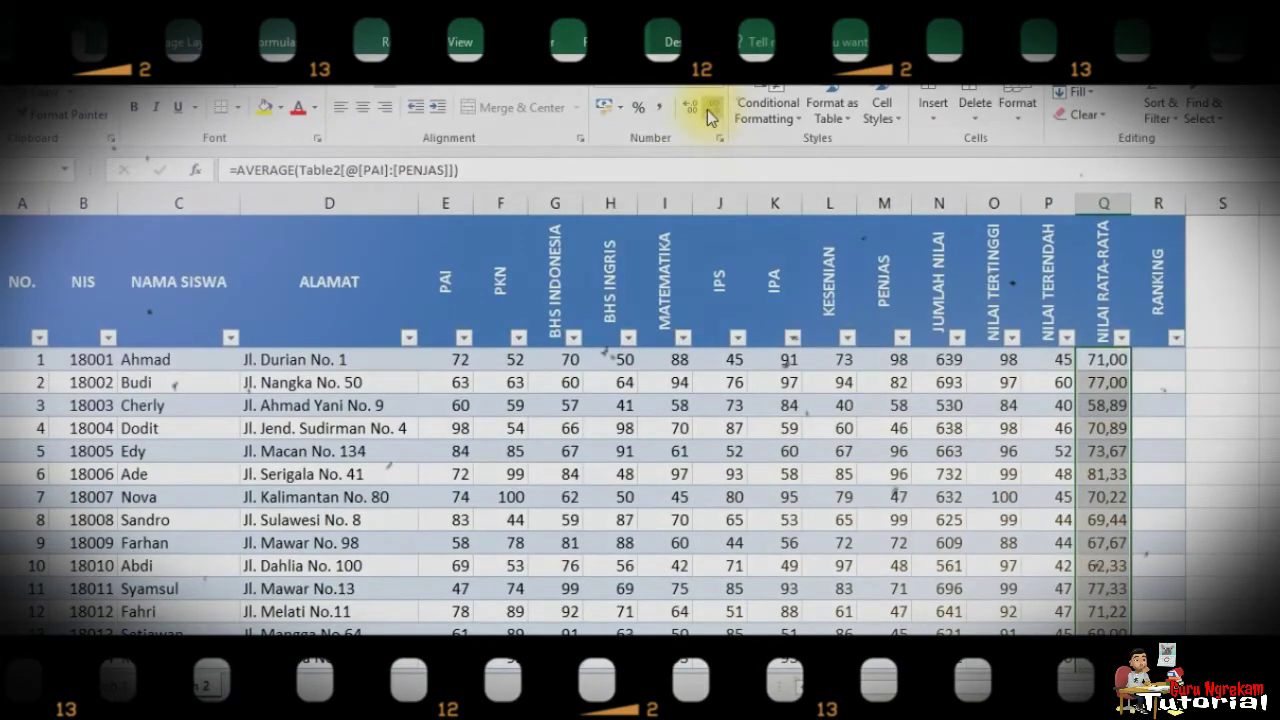
Rank the students by total score in descending order by entering =RANK([@[JUMLAH NILAI]];[JUMLAH NILAI];0) in R2 of the RANKING column.
{"action": "key", "text": "Right"}
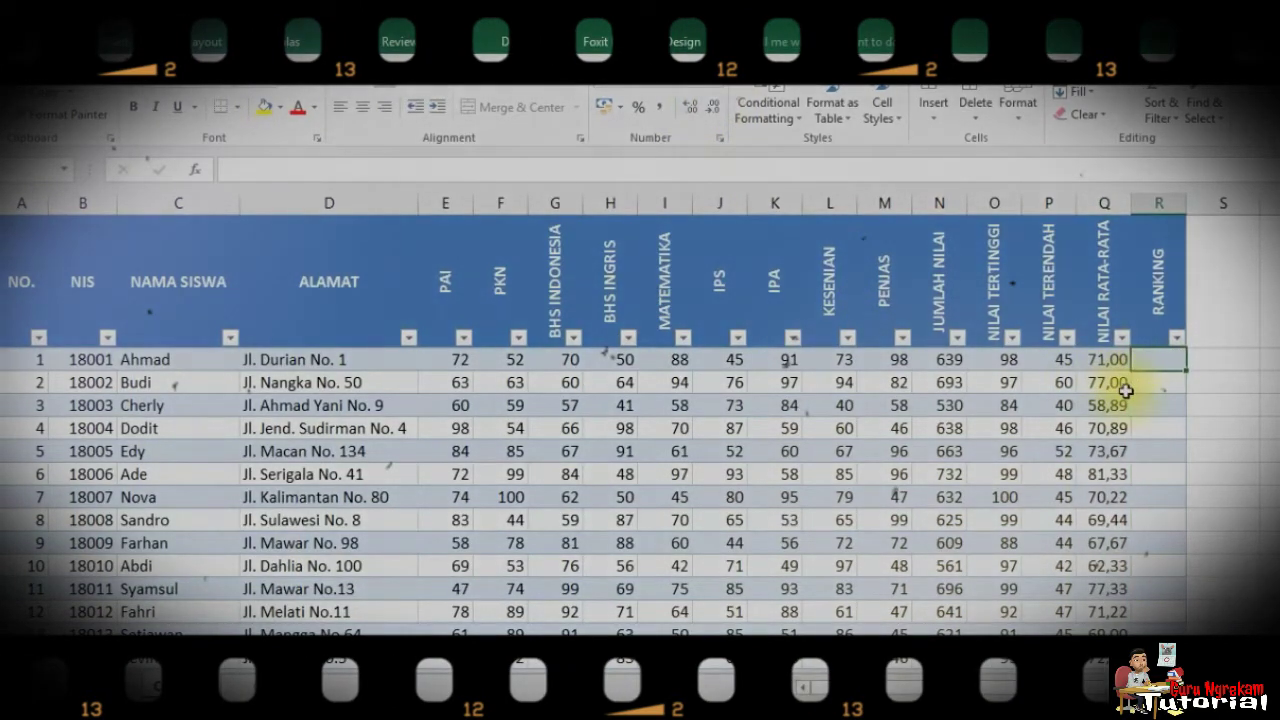
{"action": "type", "text": "=rank"}
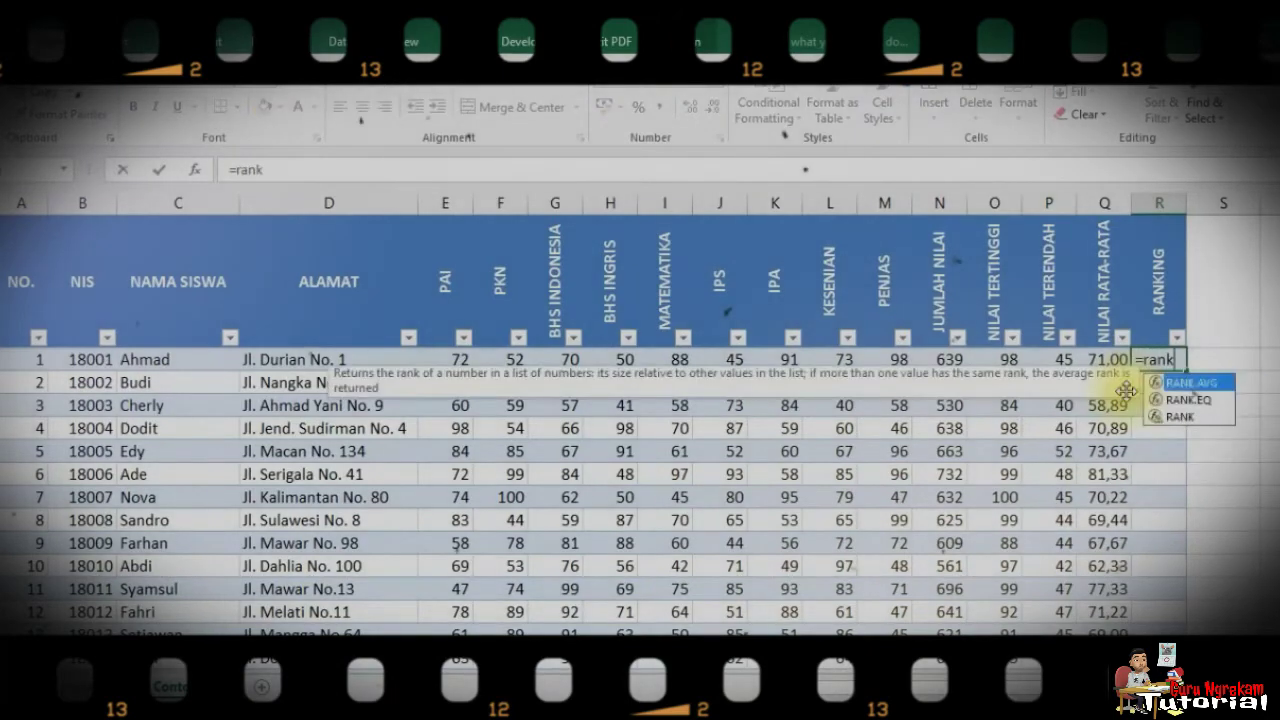
{"action": "key", "text": "Down"}
{"action": "key", "text": "Down"}
{"action": "key", "text": "Tab"}
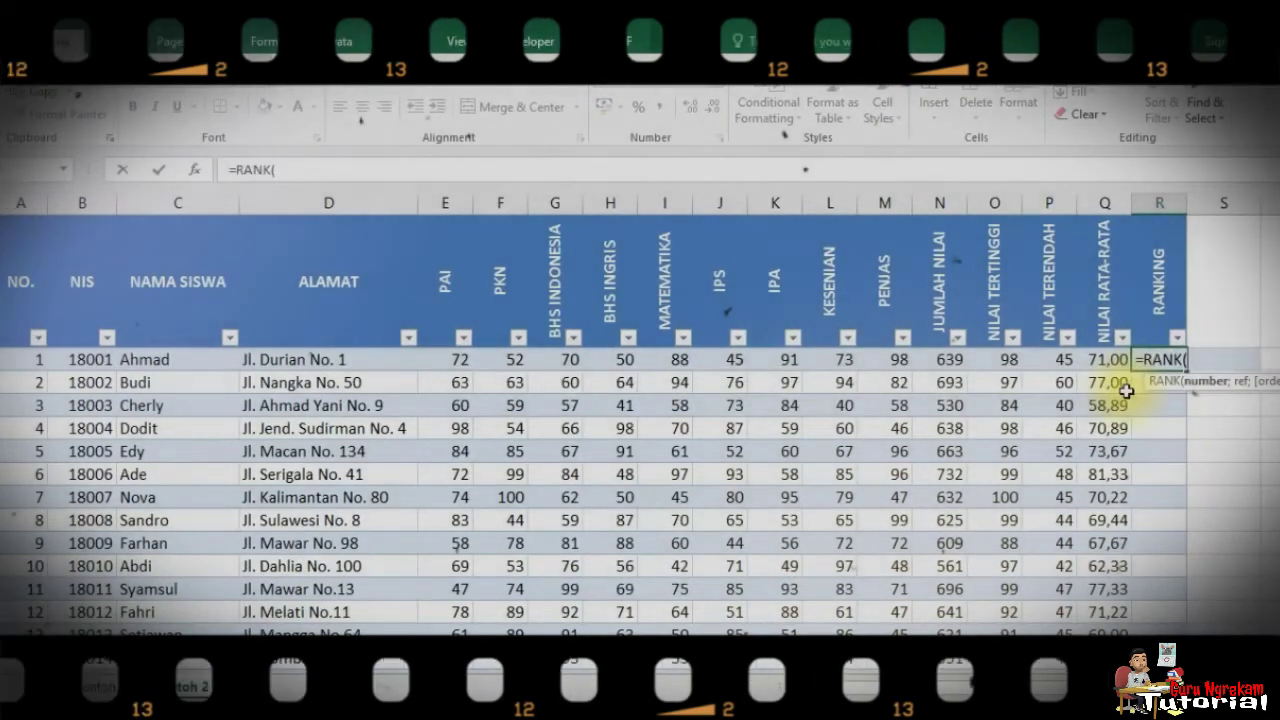
{"action": "left_click", "coordinate": [946, 359]}
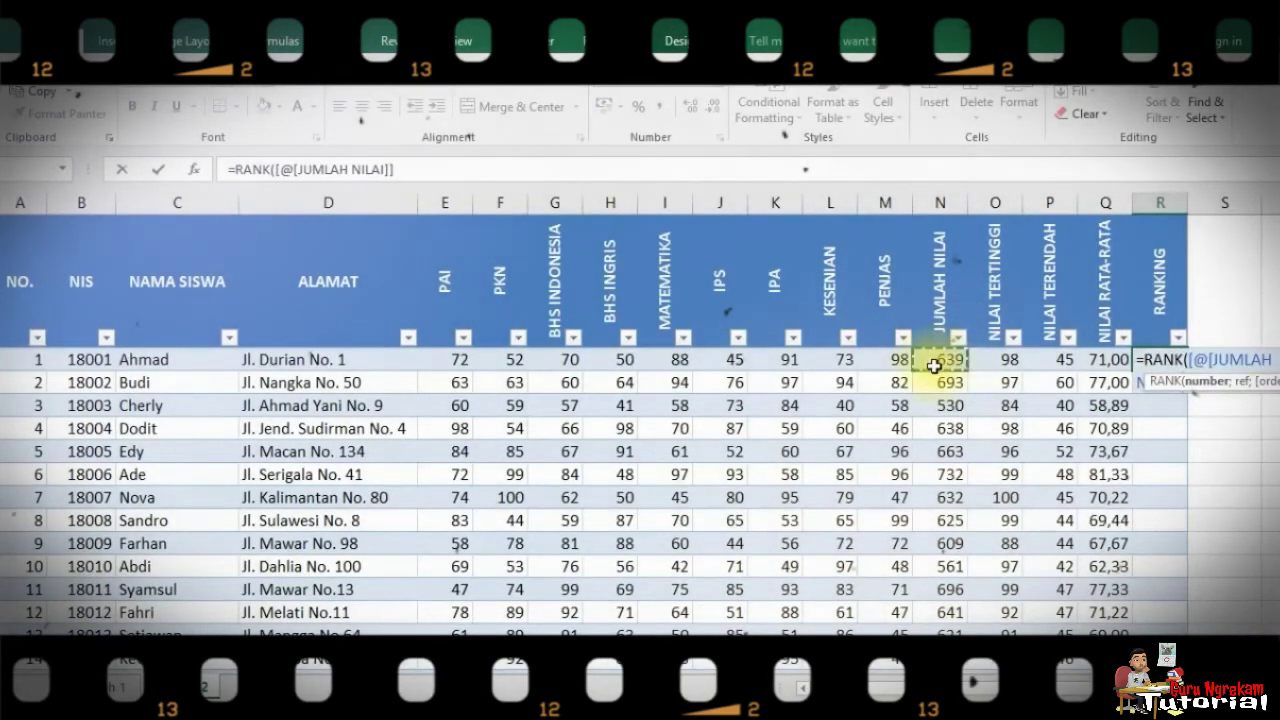
{"action": "type", "text": ";"}
{"action": "left_click", "coordinate": [934, 359]}
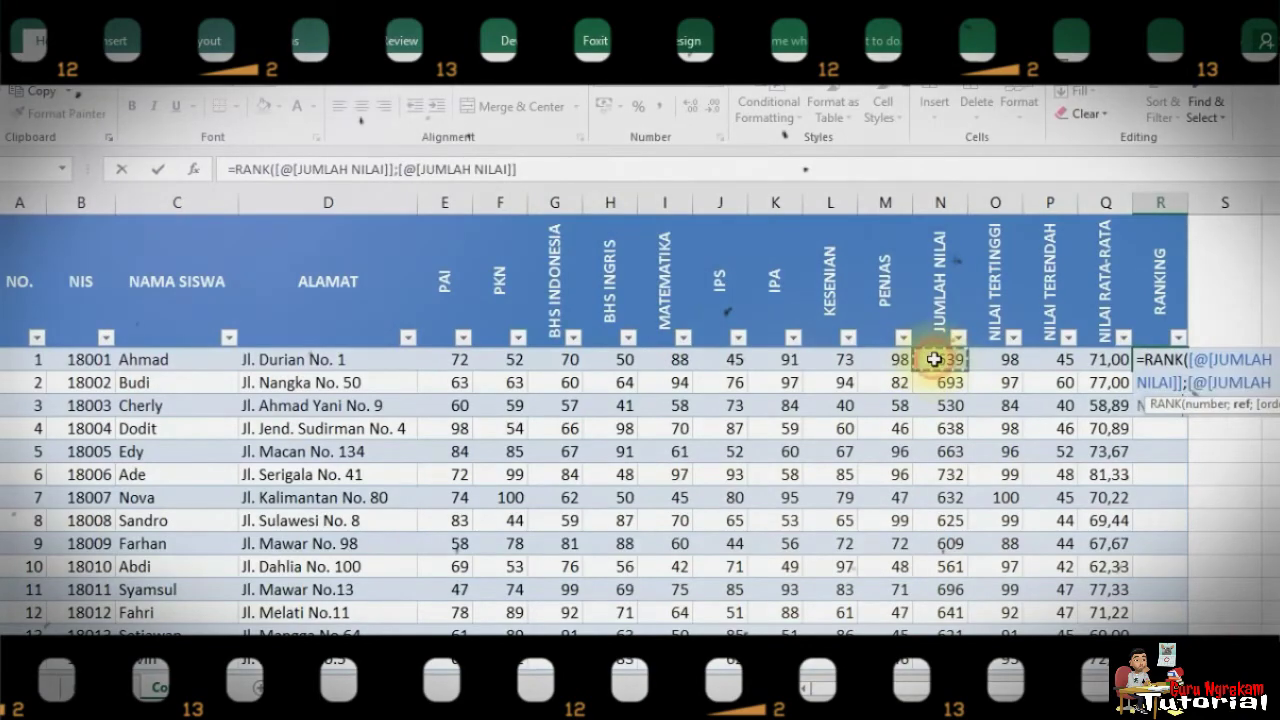
{"action": "key", "text": "ctrl+shift+Down"}
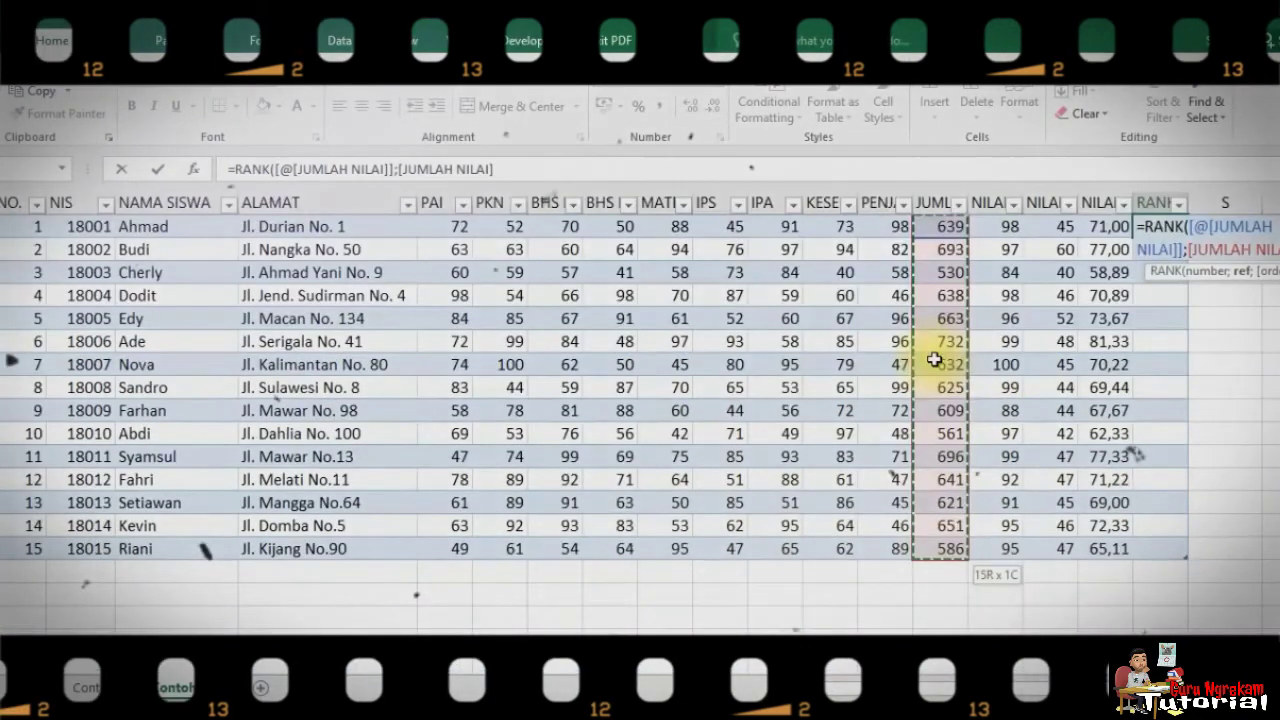
{"action": "scroll", "coordinate": [934, 359], "scroll_direction": "up", "scroll_amount": 3}
{"action": "scroll", "coordinate": [943, 359], "scroll_direction": "down", "scroll_amount": 1}
{"action": "scroll", "coordinate": [943, 359], "scroll_direction": "up", "scroll_amount": 1}
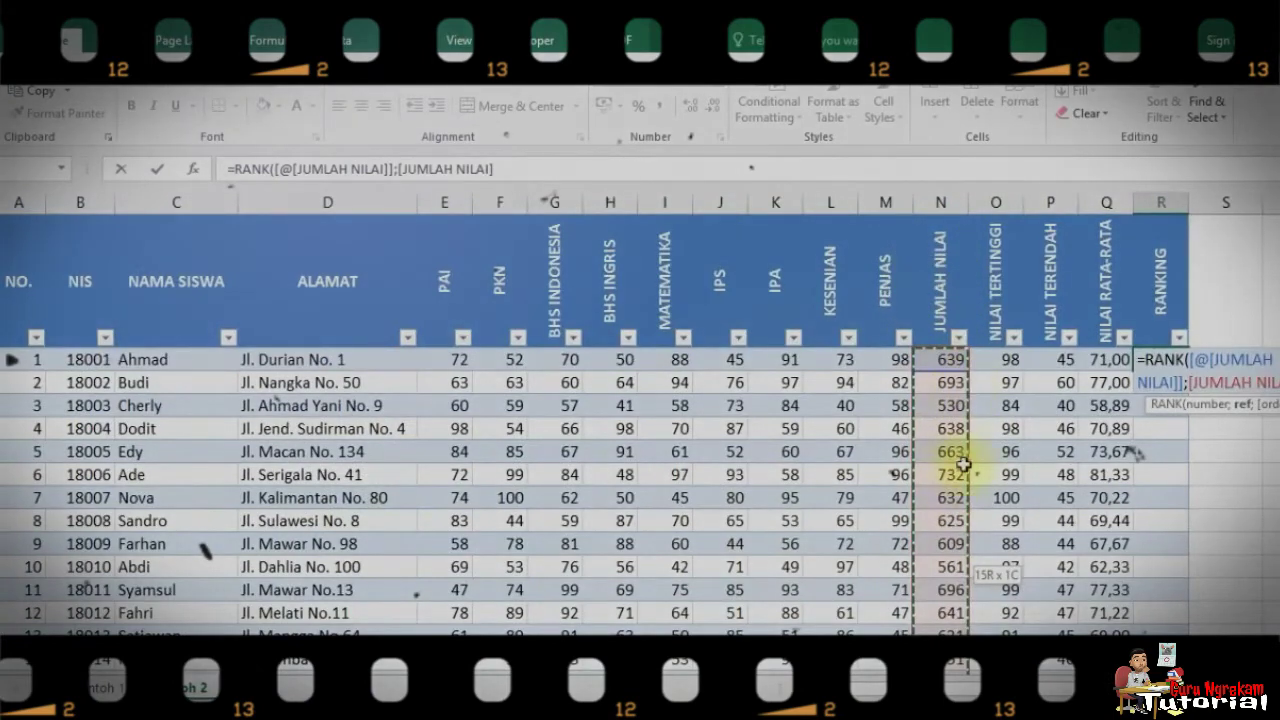
{"action": "type", "text": ";0"}
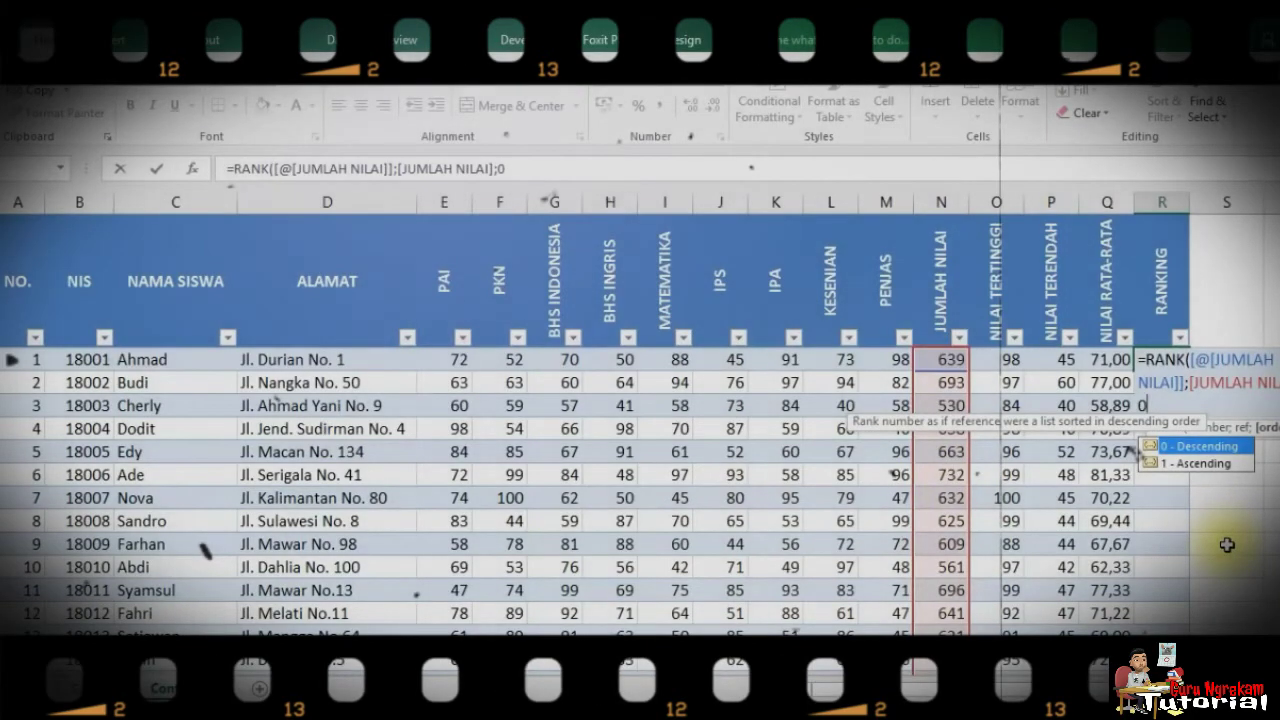
{"action": "key", "text": "Return"}
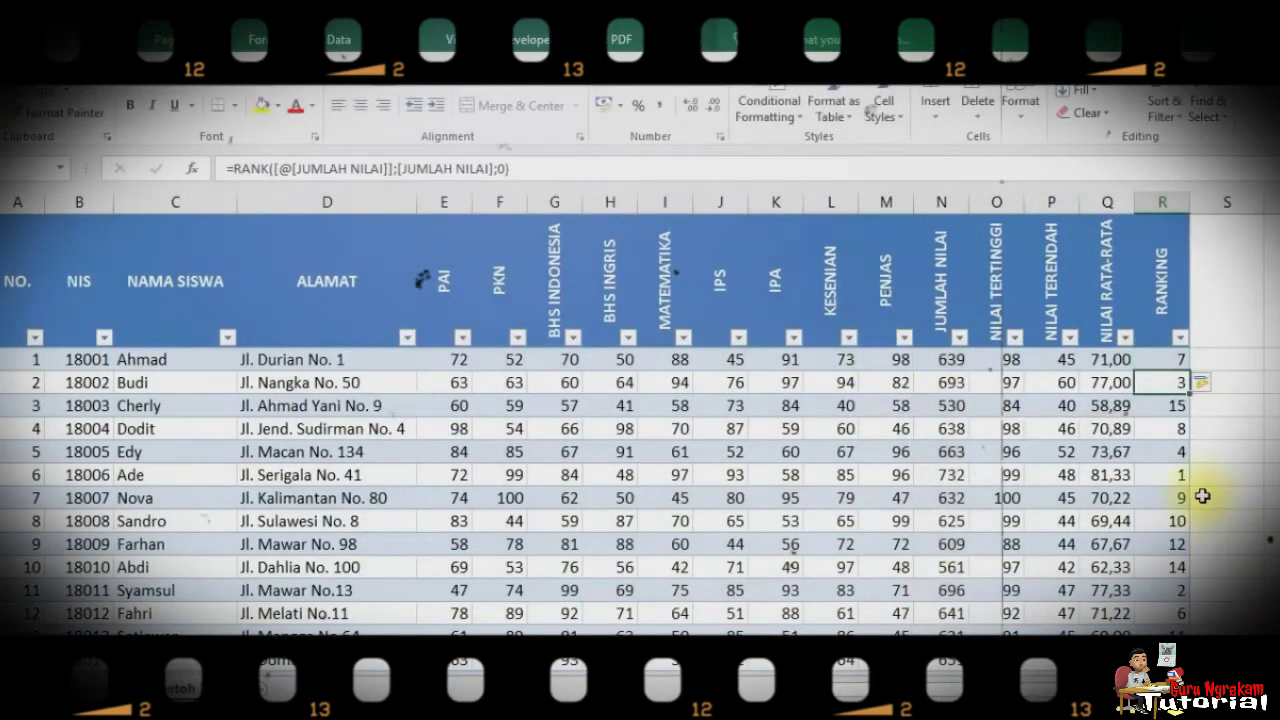
Compare the RANKING values with the matching JUMLAH NILAI totals for the top three and the lowest-ranked students.
{"action": "scroll", "coordinate": [1200, 510], "scroll_direction": "down", "scroll_amount": 1}
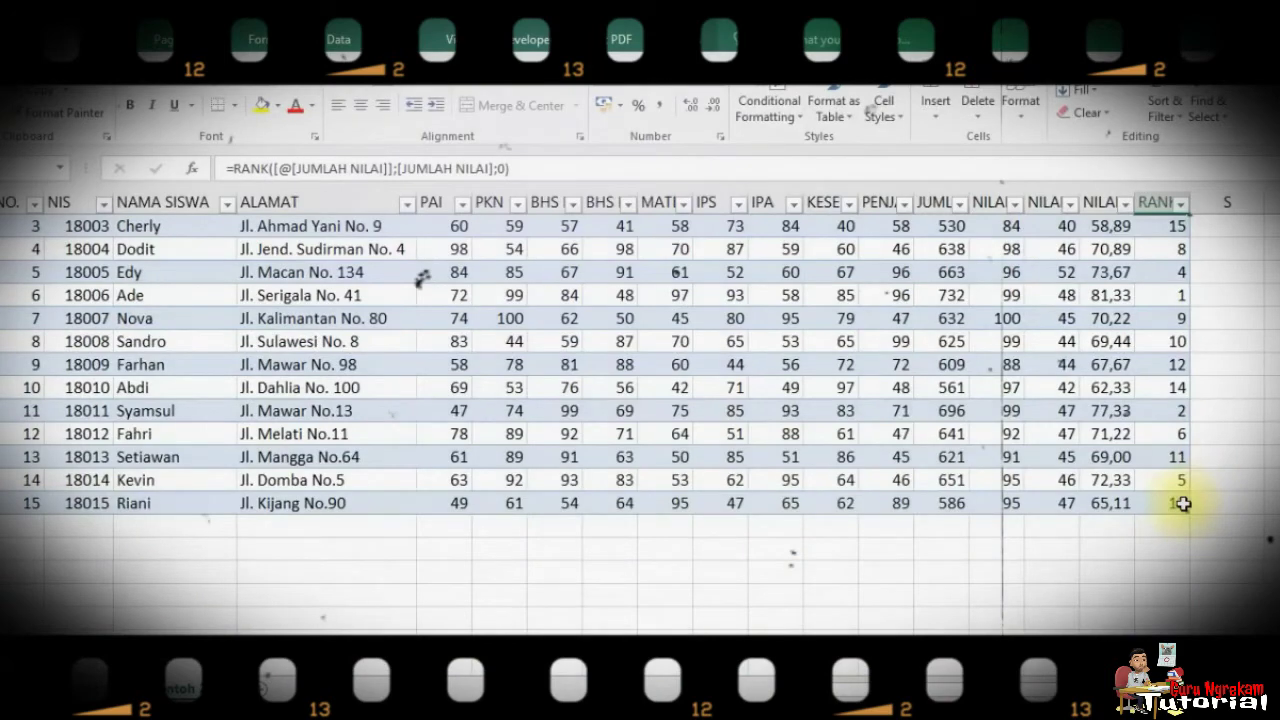
{"action": "scroll", "coordinate": [1183, 480], "scroll_direction": "up", "scroll_amount": 1}
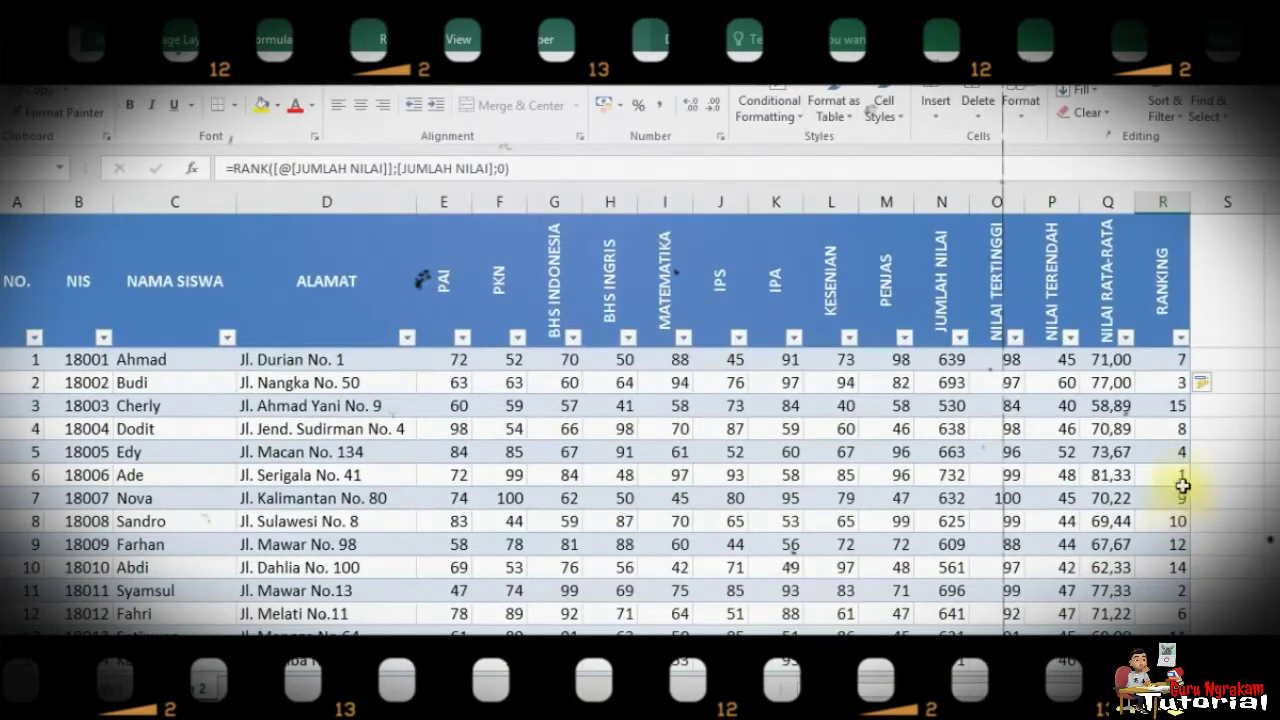
{"action": "left_click", "coordinate": [1182, 476]}
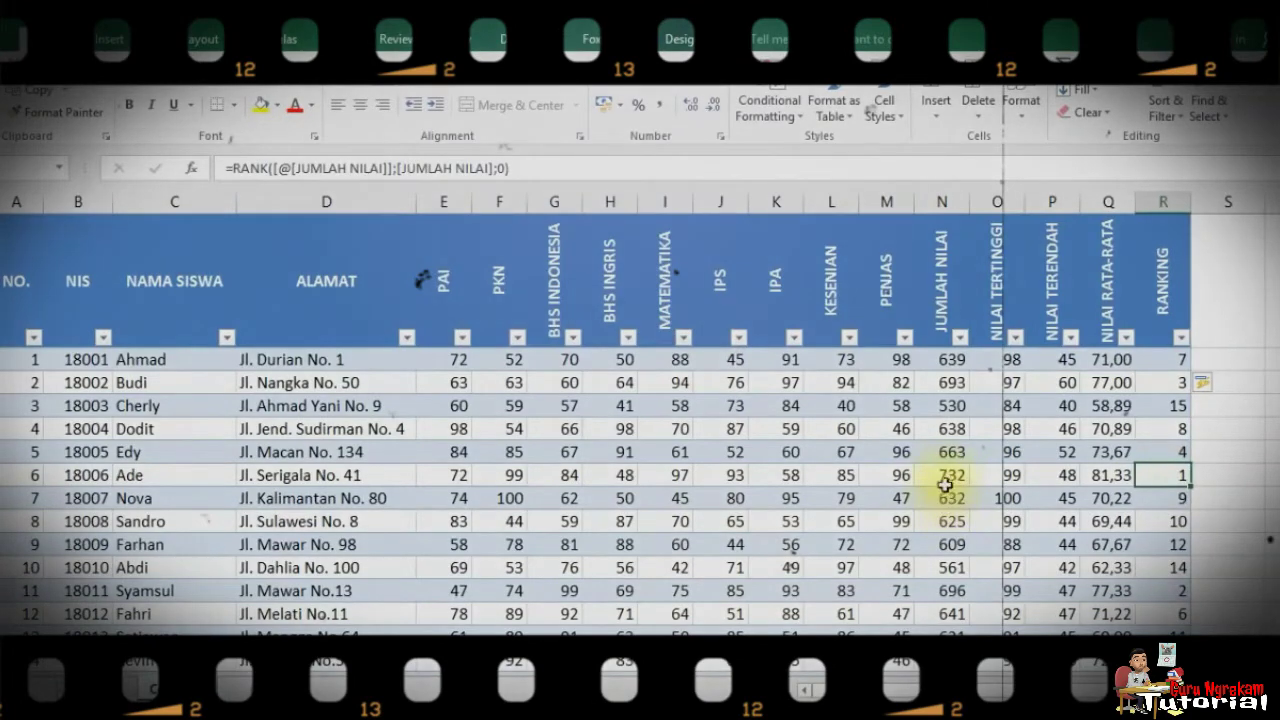
{"action": "left_click", "coordinate": [946, 472]}
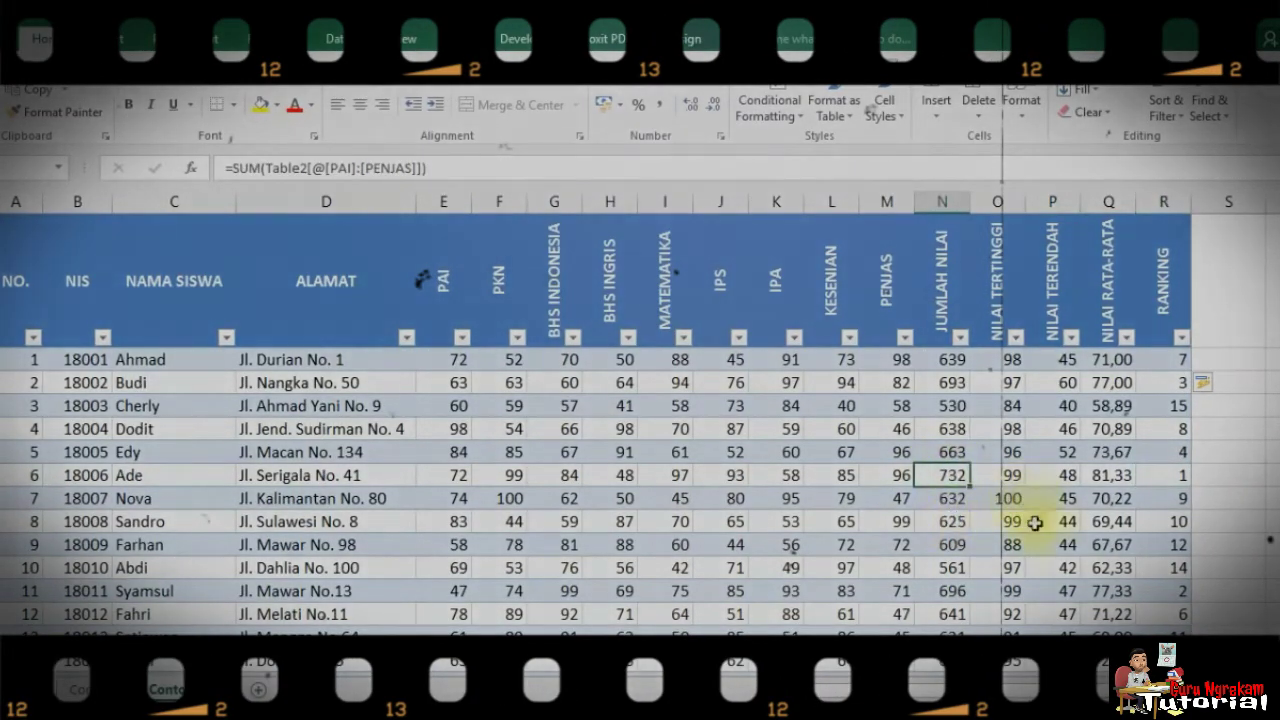
{"action": "left_click", "coordinate": [1163, 590]}
{"action": "left_click", "coordinate": [948, 590]}
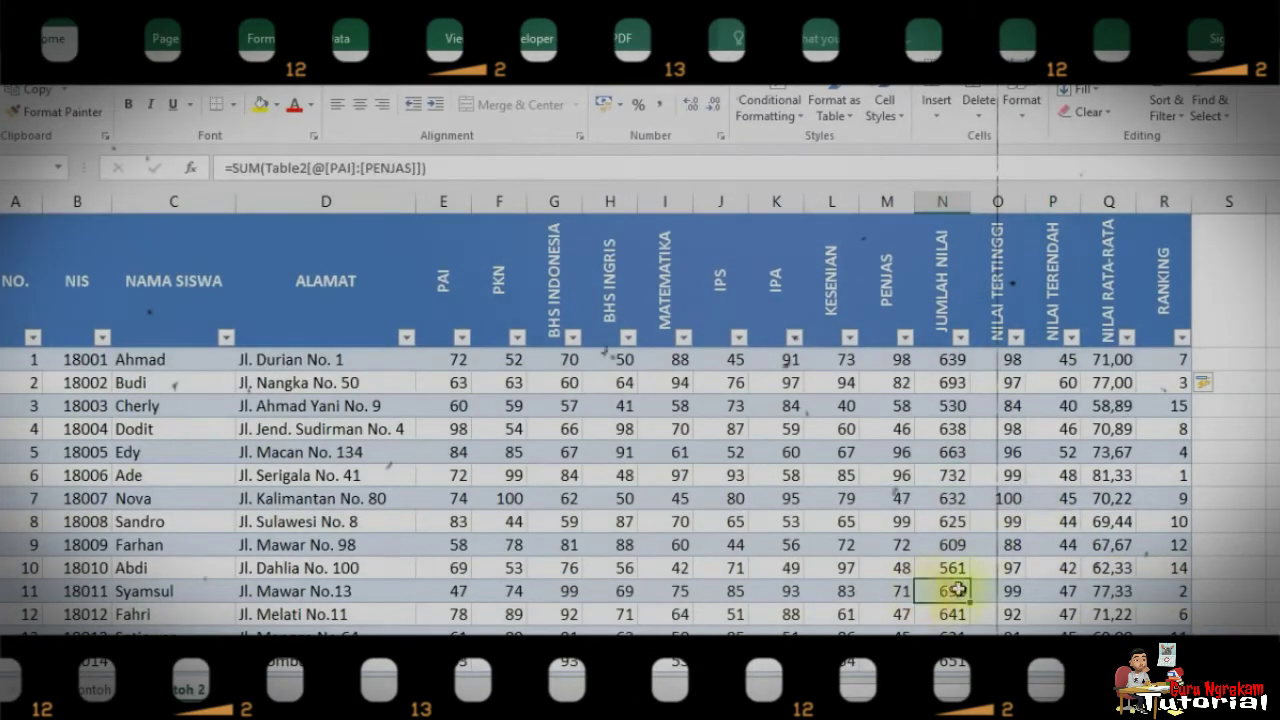
{"action": "left_click", "coordinate": [1173, 381]}
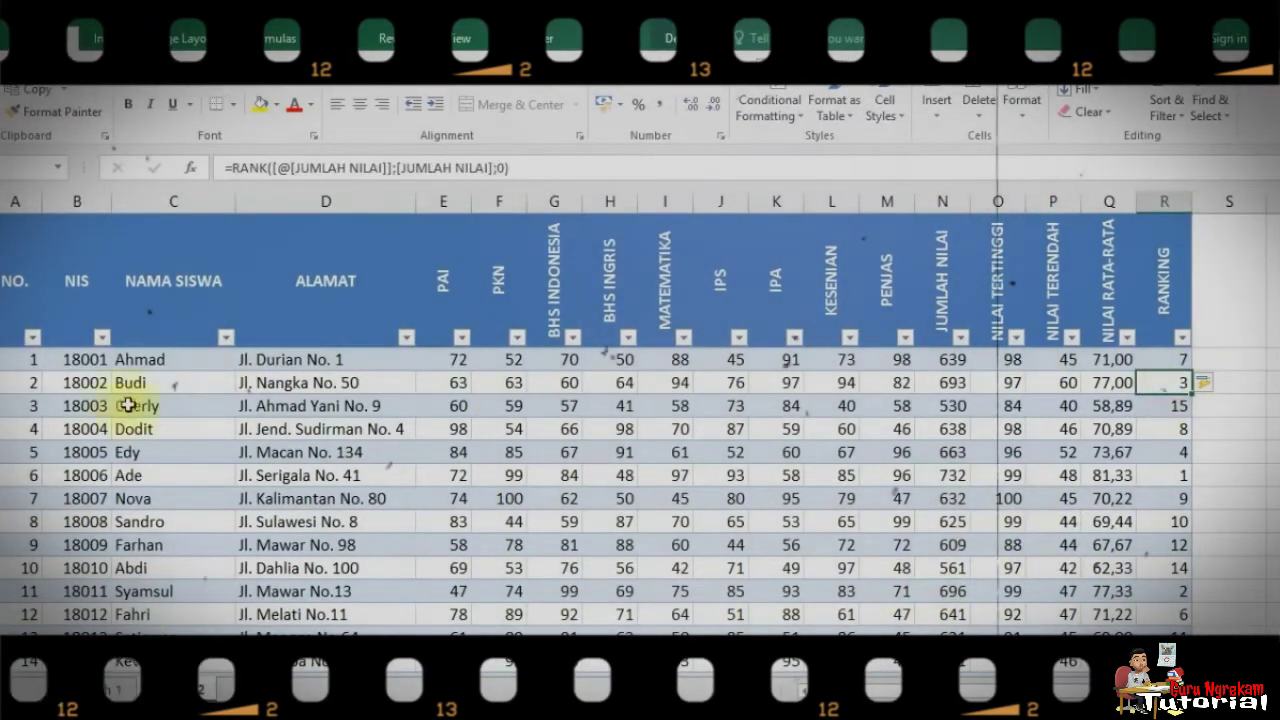
{"action": "left_click", "coordinate": [1151, 408]}
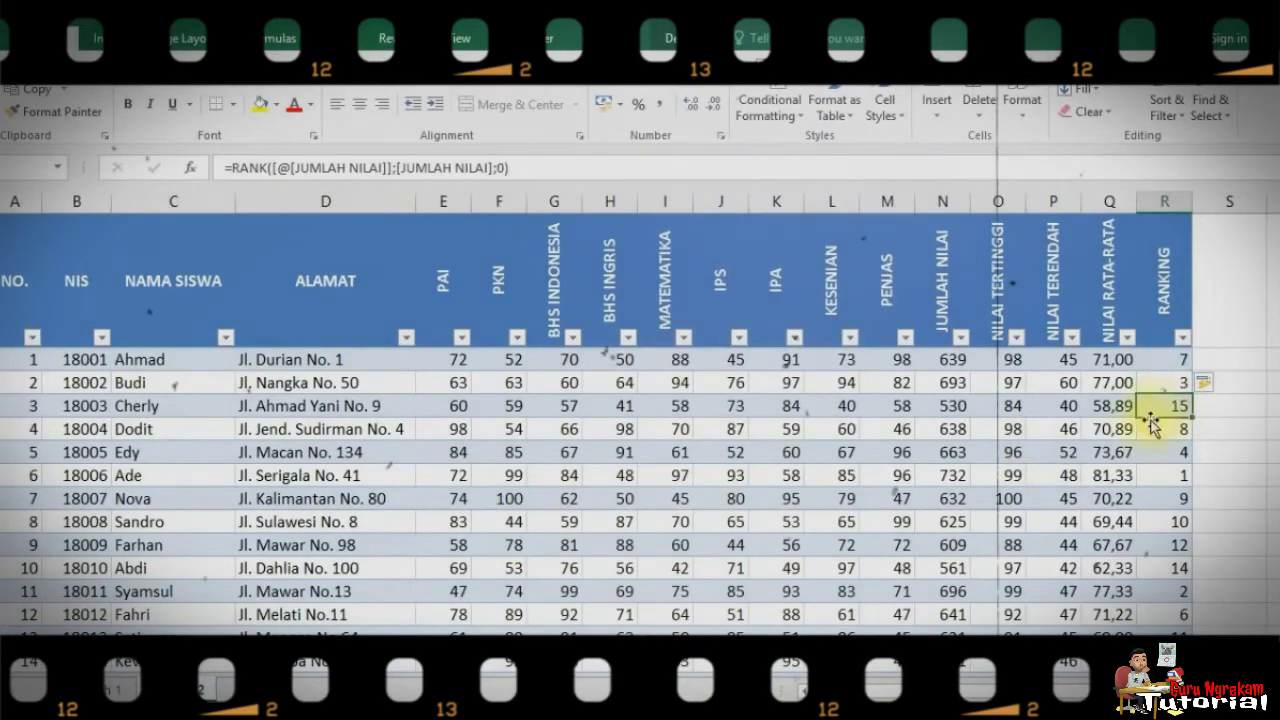
{"action": "left_click", "coordinate": [944, 409]}
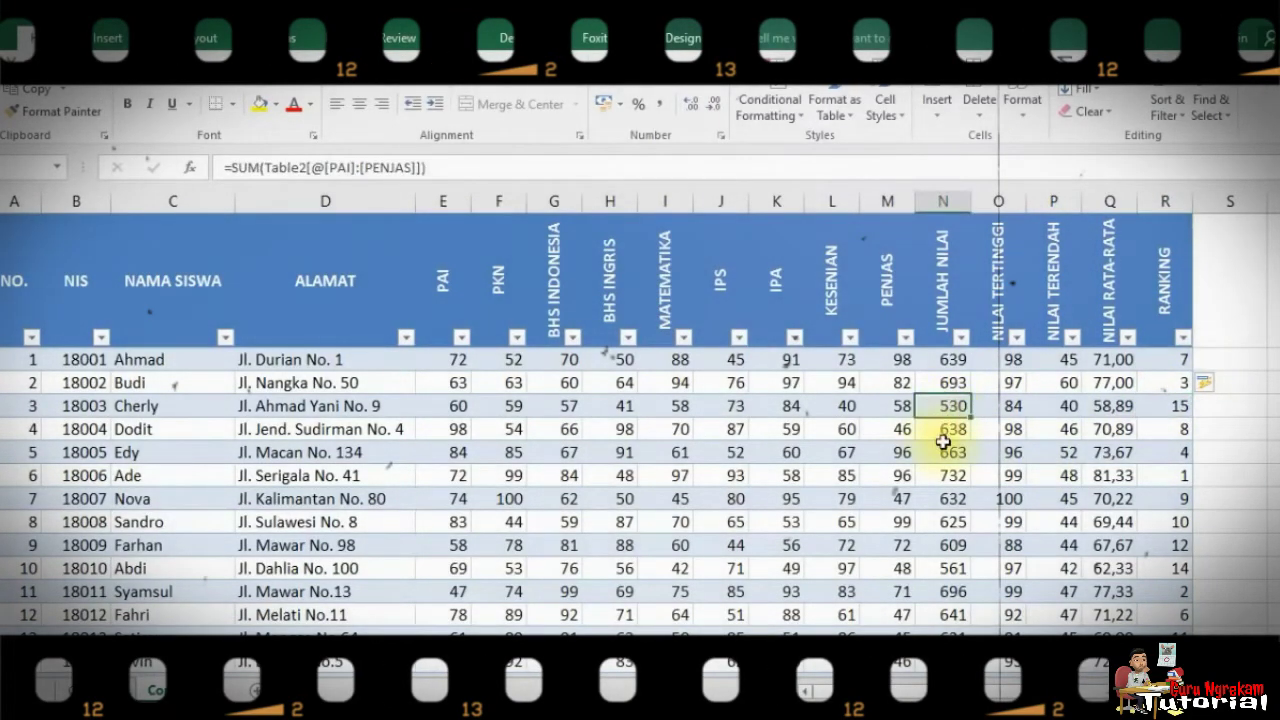
Extend the table with a new student row by entering 16 in the NO. column directly below the last record, and check its calculated columns.
{"action": "scroll", "coordinate": [943, 442], "scroll_direction": "down", "scroll_amount": 1}
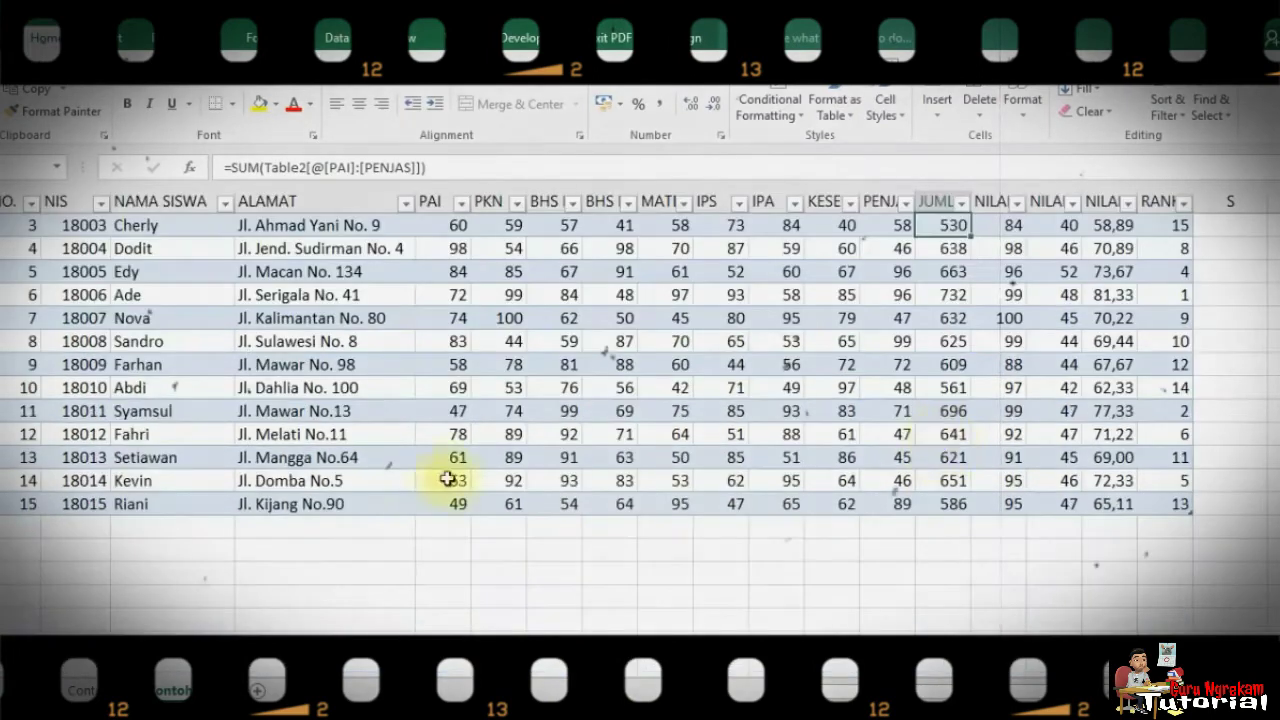
{"action": "left_click", "coordinate": [28, 520]}
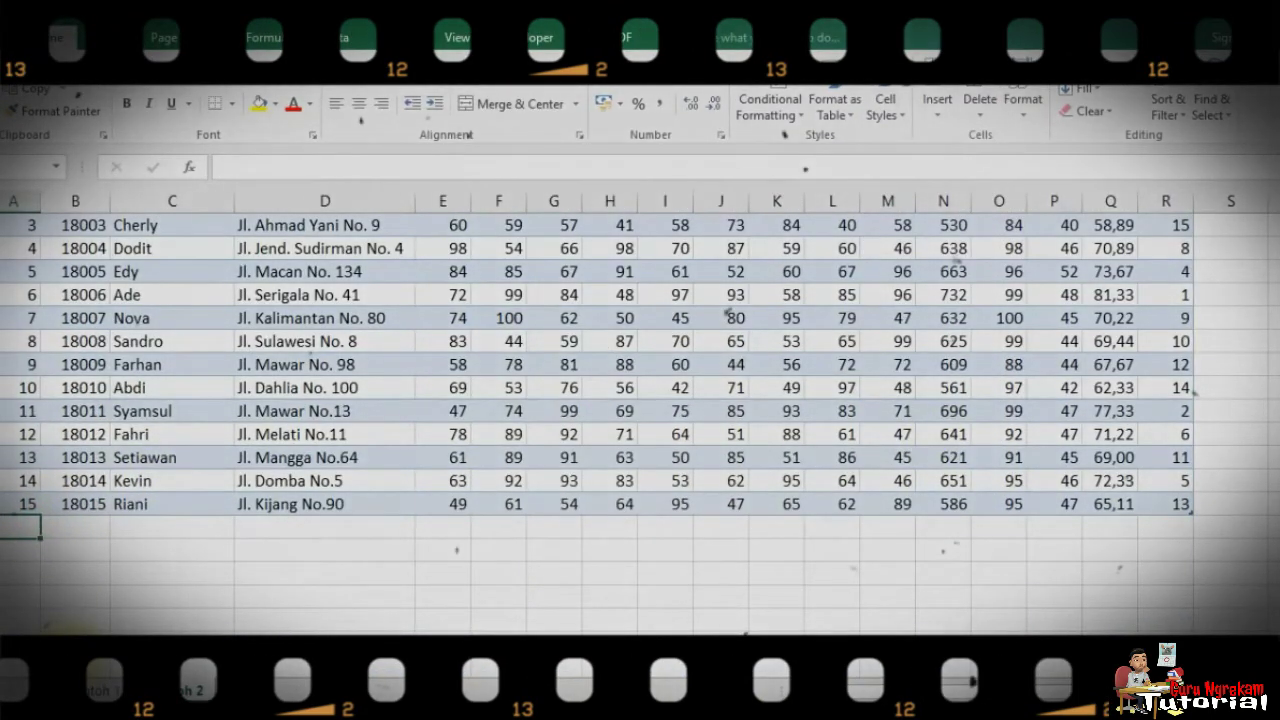
{"action": "scroll", "coordinate": [64, 597], "scroll_direction": "up", "scroll_amount": 1}
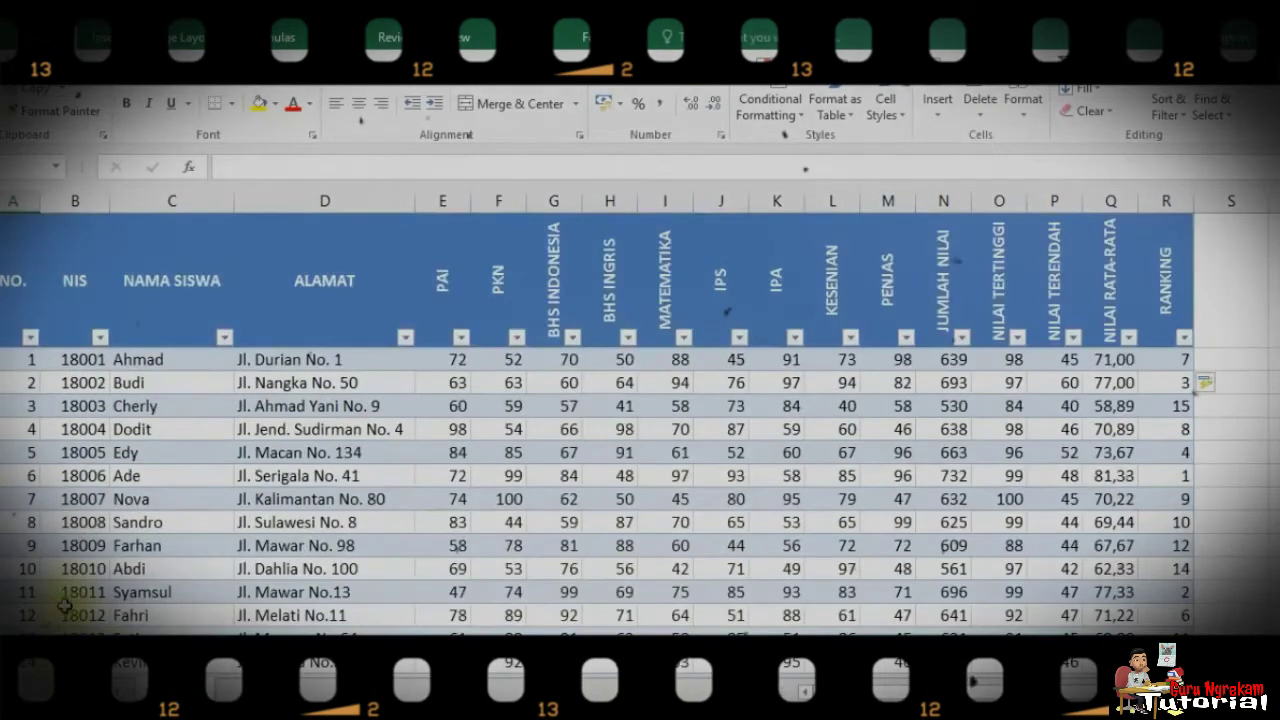
{"action": "scroll", "coordinate": [64, 597], "scroll_direction": "down", "scroll_amount": 1}
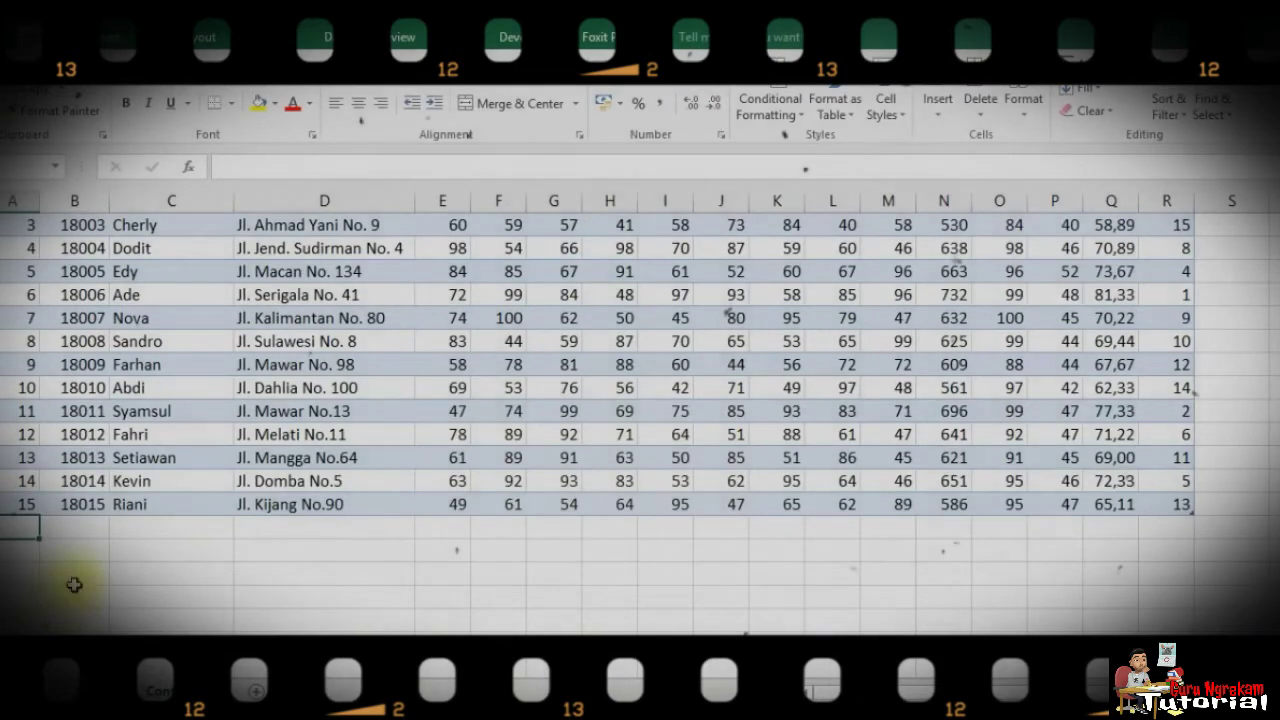
{"action": "type", "text": "16"}
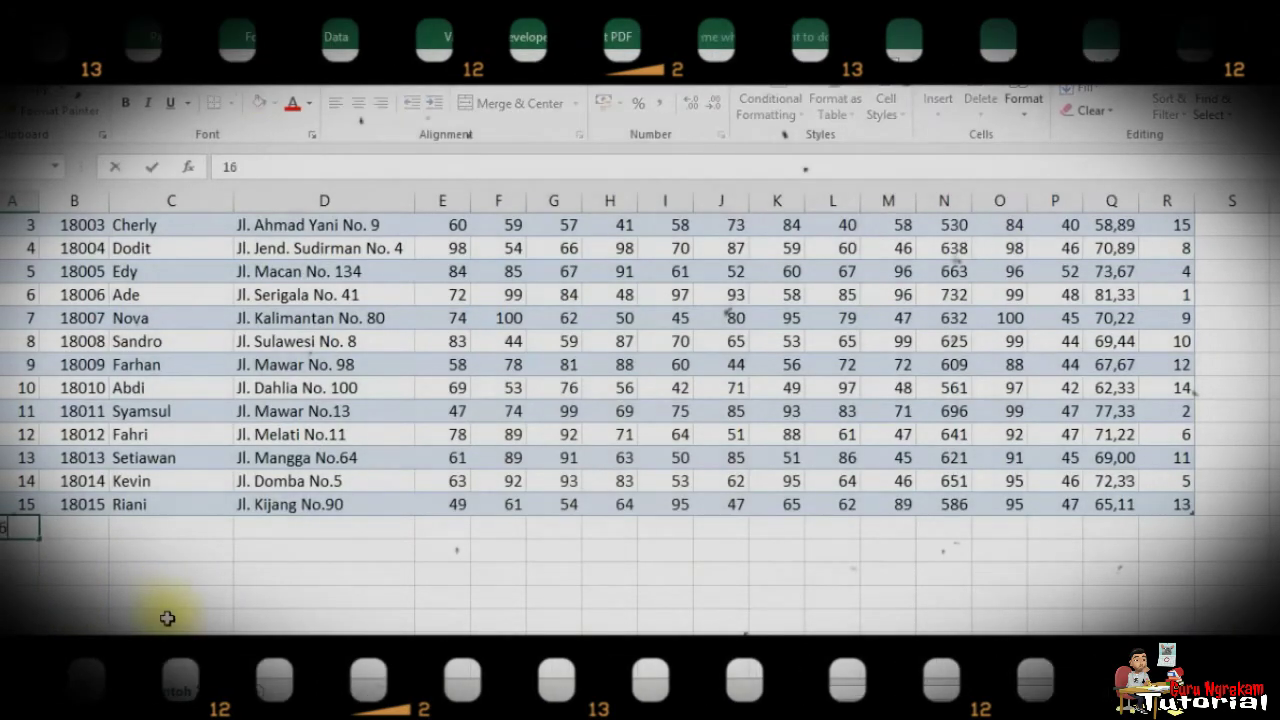
{"action": "key", "text": "Return"}
{"action": "left_click", "coordinate": [189, 596]}
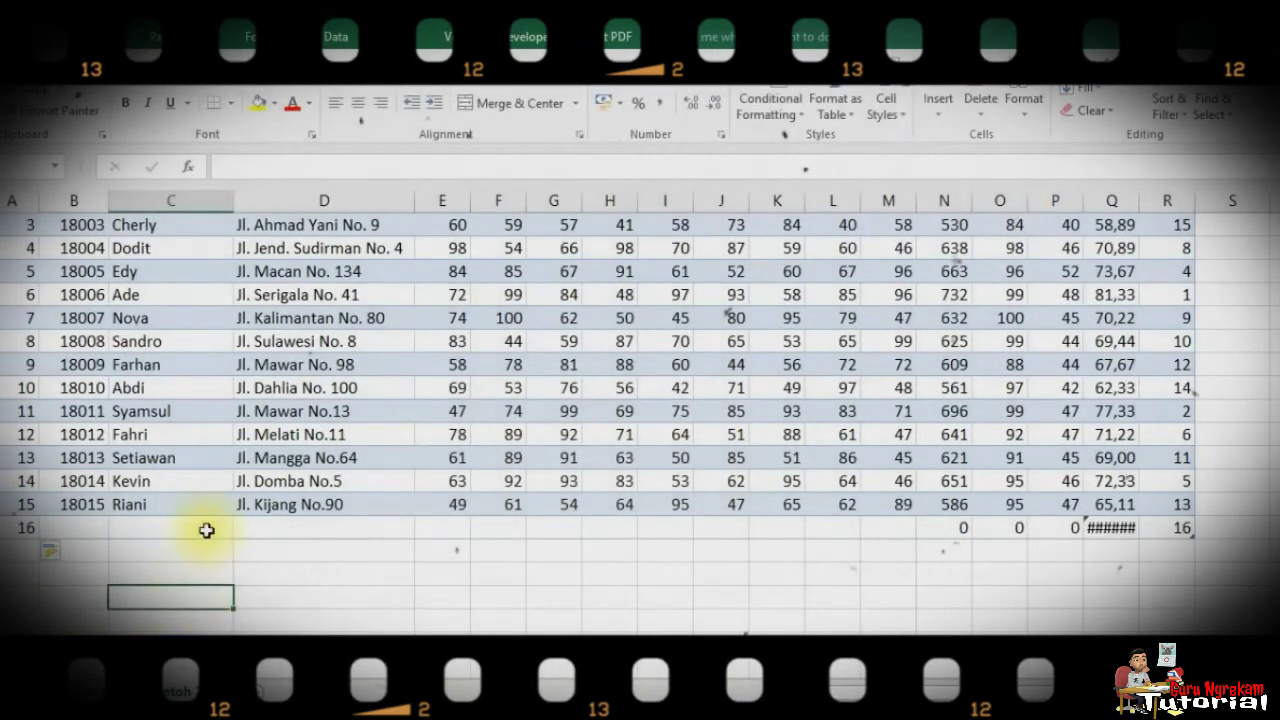
{"action": "left_click", "coordinate": [948, 528]}
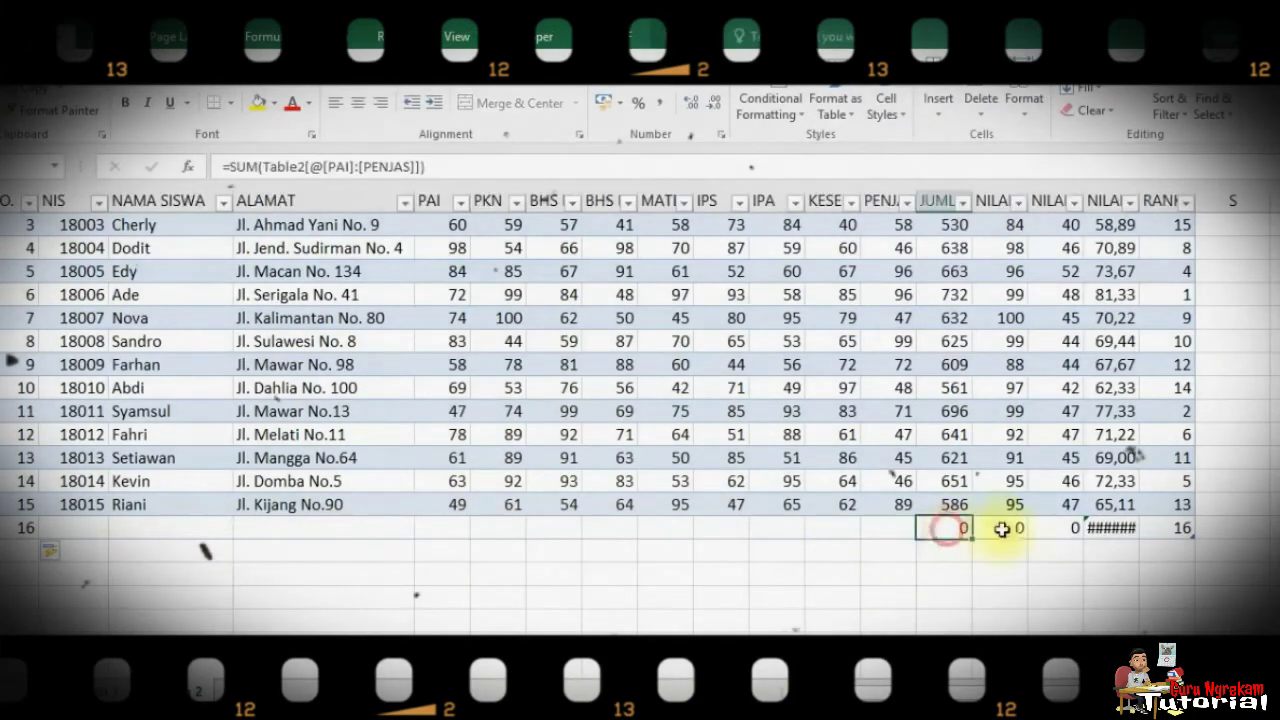
{"action": "left_click", "coordinate": [1152, 525]}
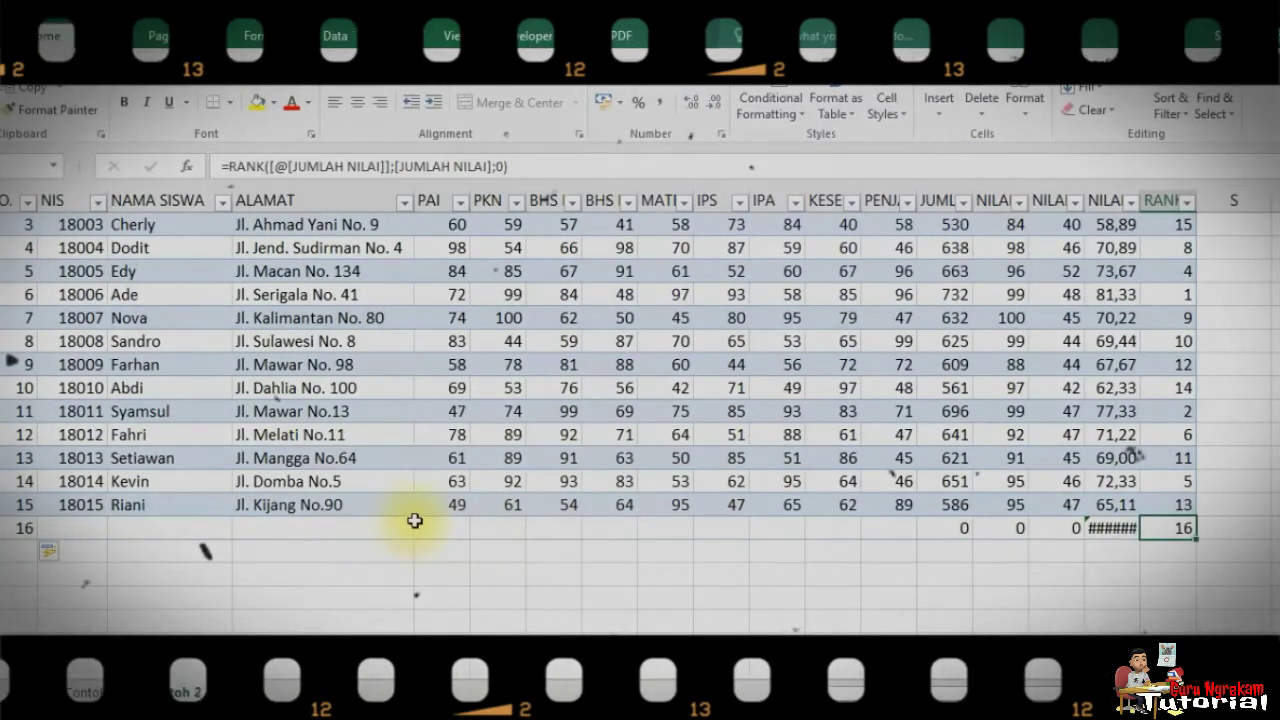
Fill in the new student's NIS, name and address in row number 16 of the table.
{"action": "left_click", "coordinate": [80, 528]}
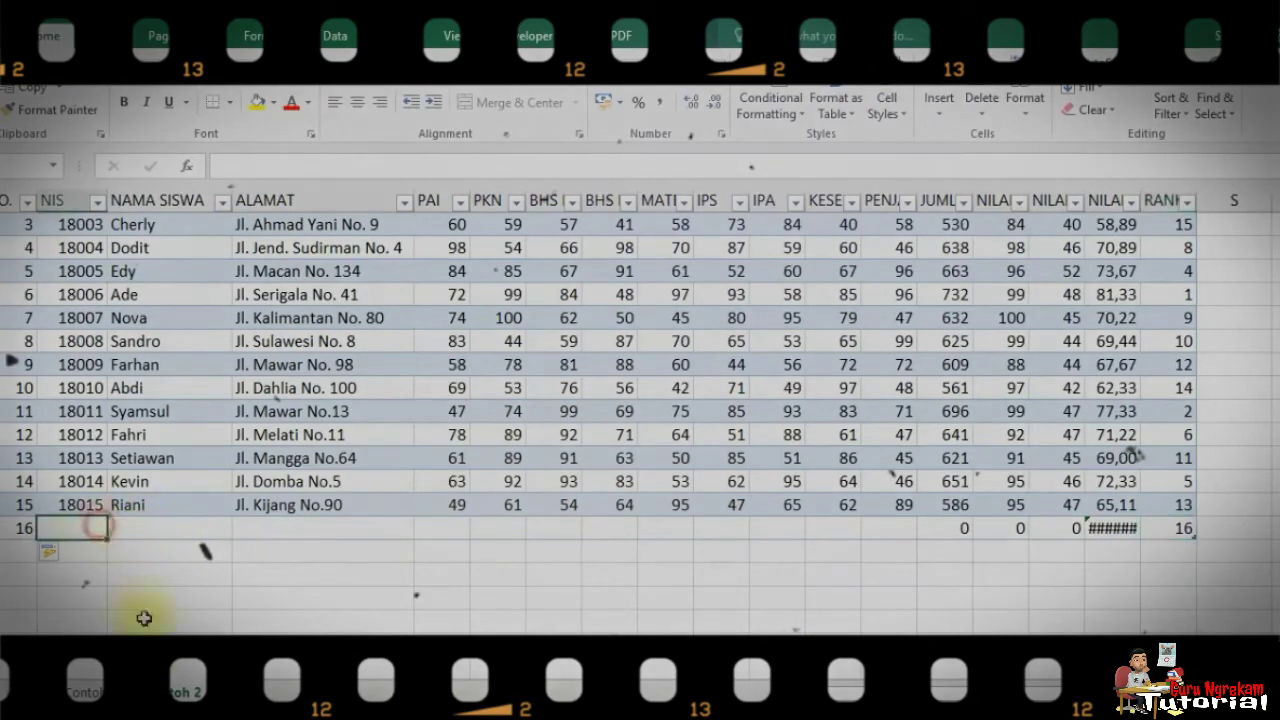
{"action": "type", "text": "1"}
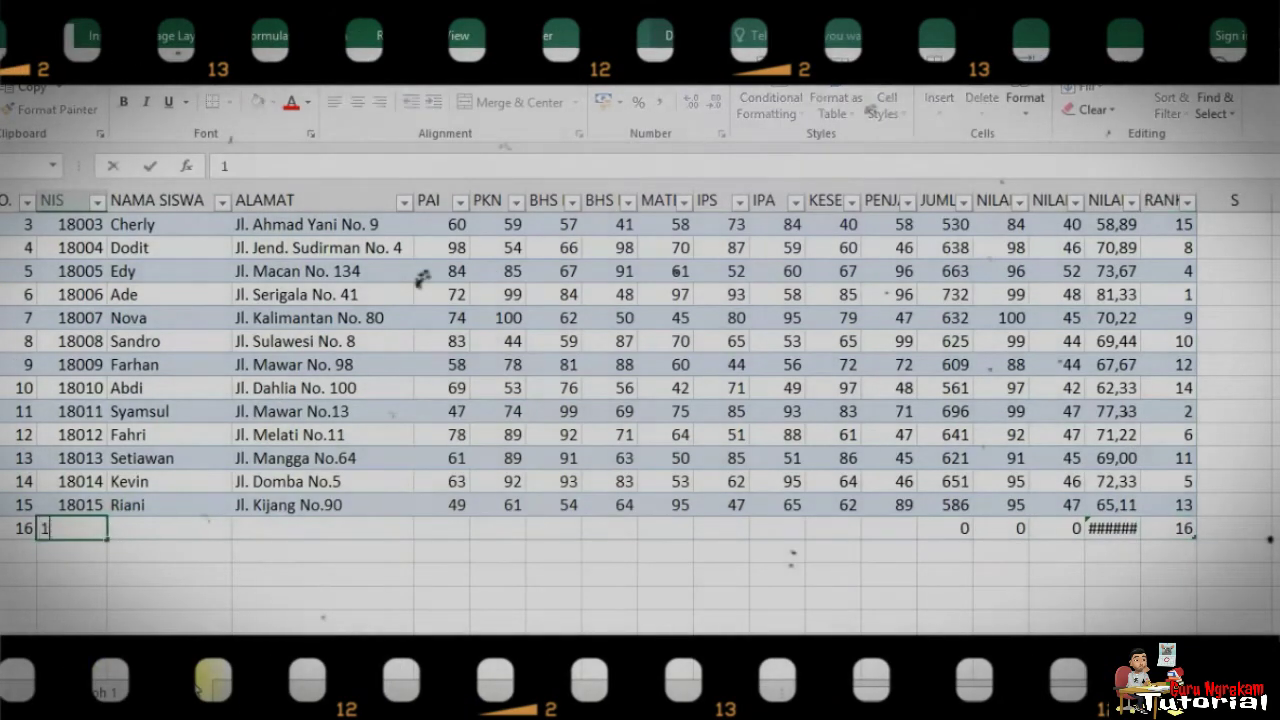
{"action": "type", "text": "801"}
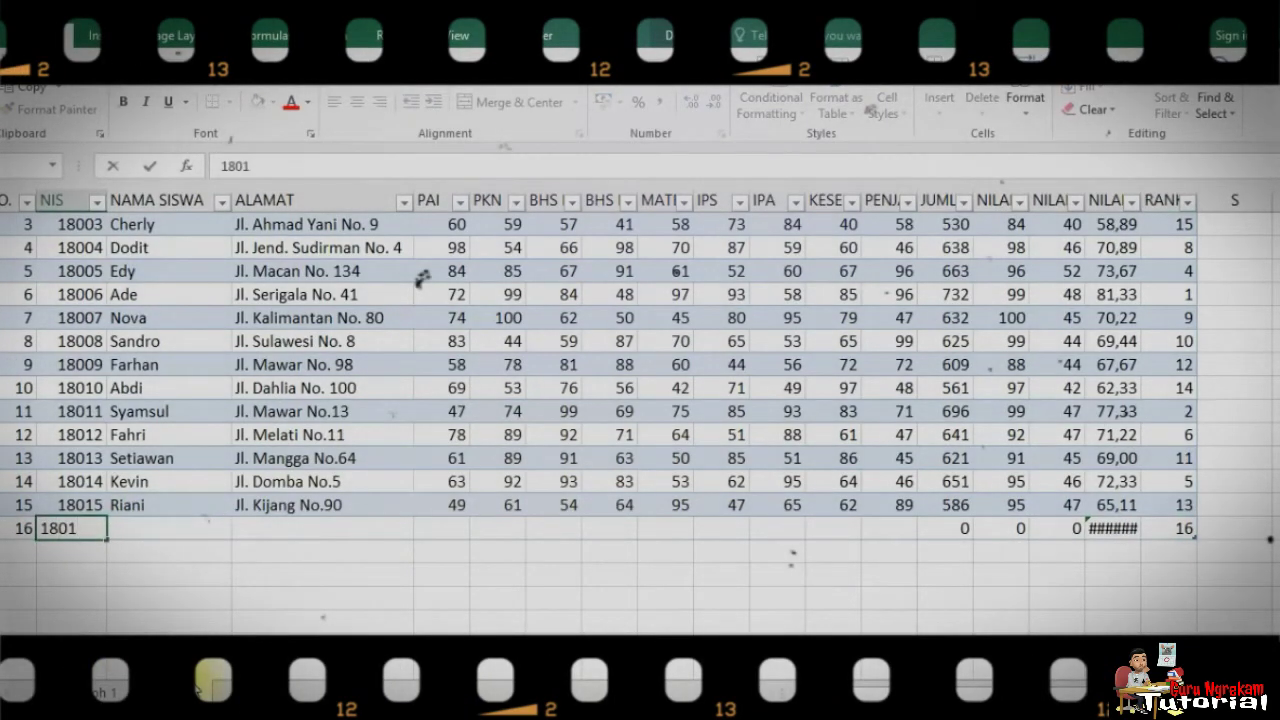
{"action": "type", "text": "6"}
{"action": "key", "text": "Tab"}
{"action": "type", "text": "Fulan"}
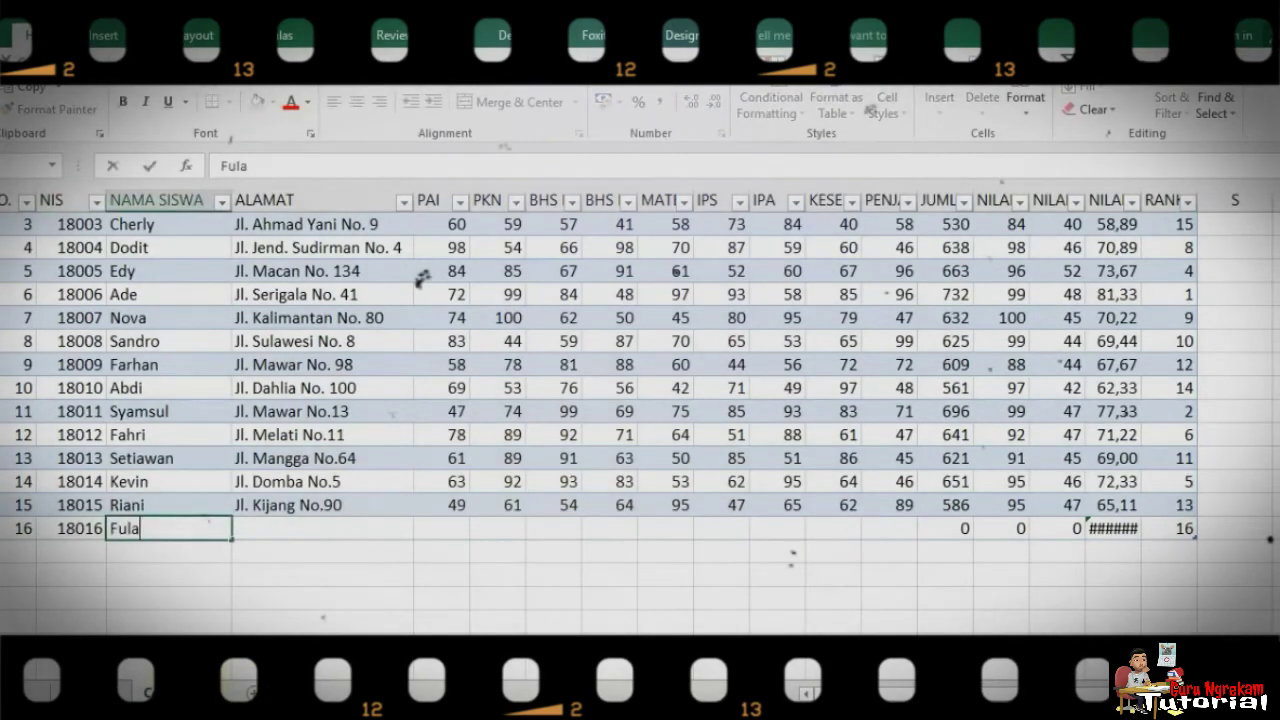
{"action": "key", "text": "Tab"}
{"action": "type", "text": "Jl. "}
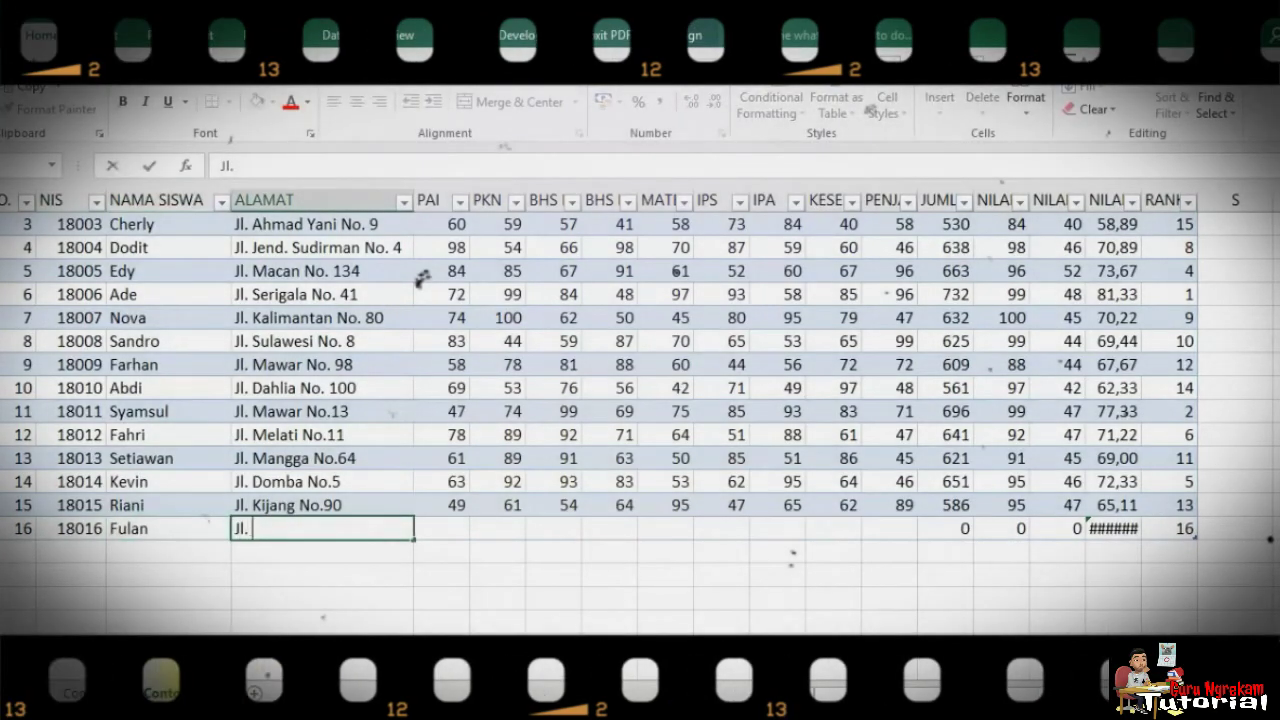
{"action": "type", "text": "Harimau No"}
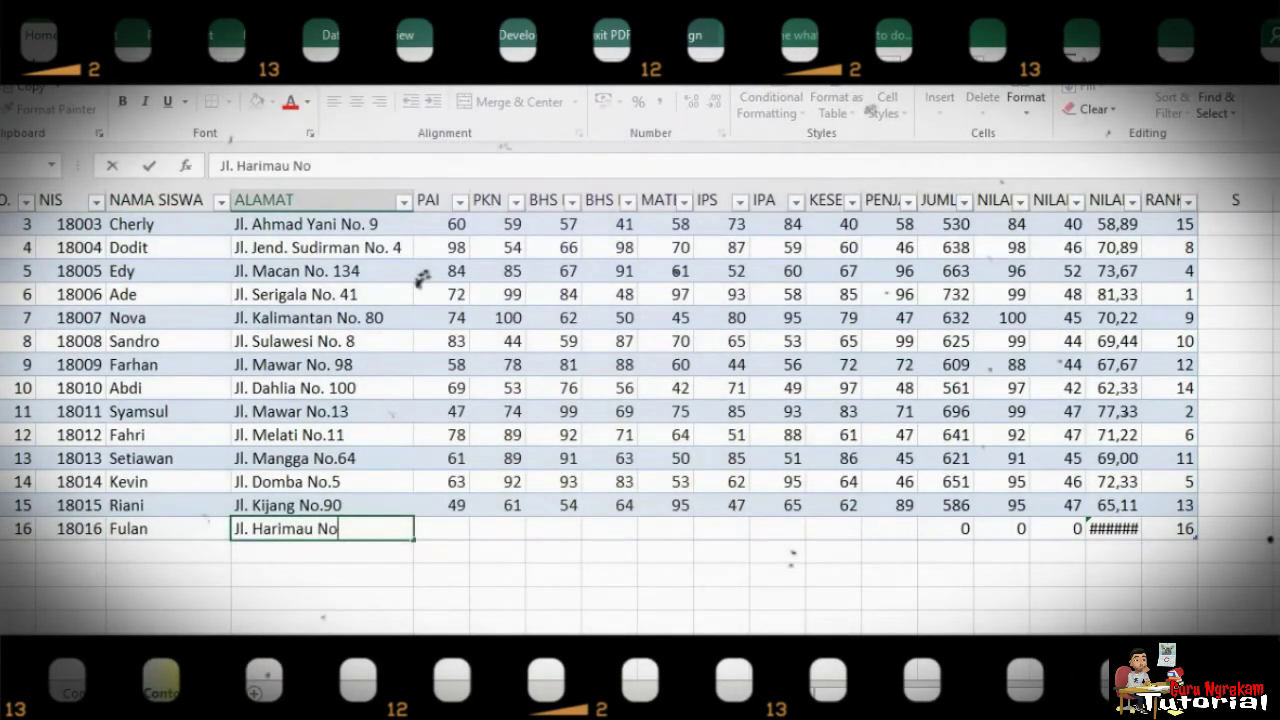
{"action": "type", "text": ".10"}
{"action": "key", "text": "Tab"}
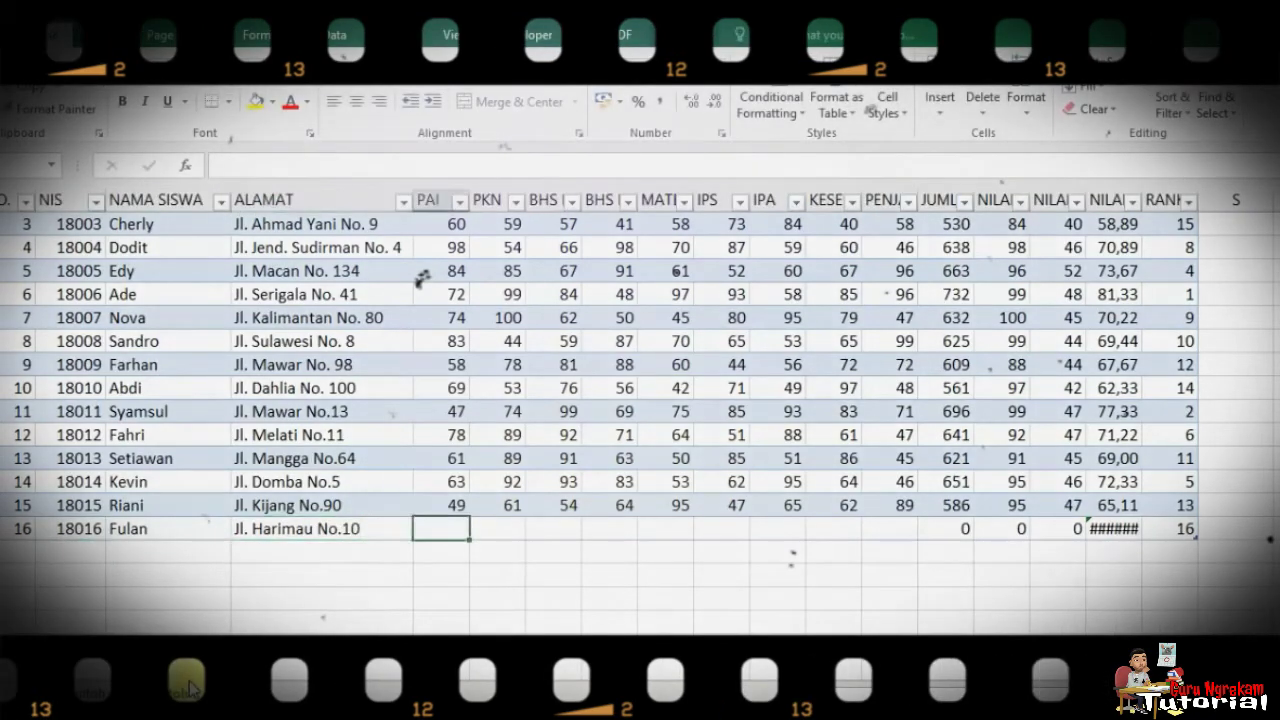
Enter the new student's first five scores in row number 16: PAI 89, PKN 78, BHS INDONESIA 67, BHS INGRIS 78 and MATEMATIKA 98.
{"action": "type", "text": "89"}
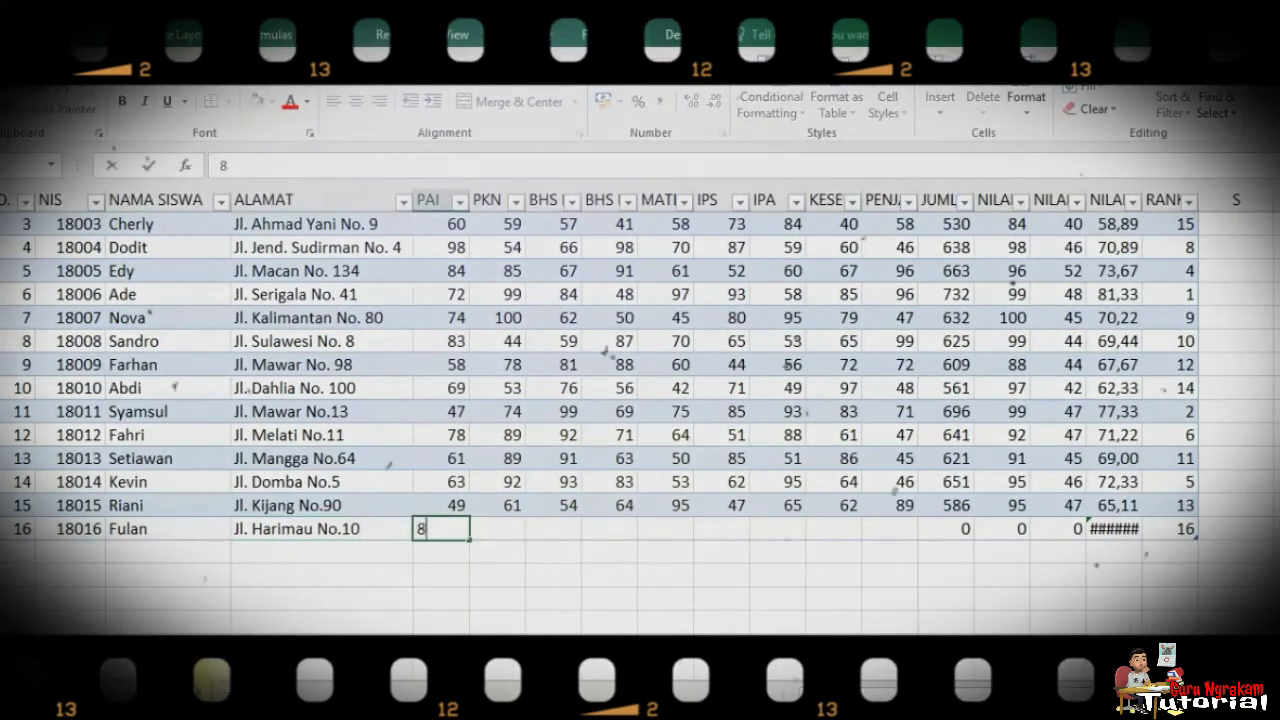
{"action": "key", "text": "Tab"}
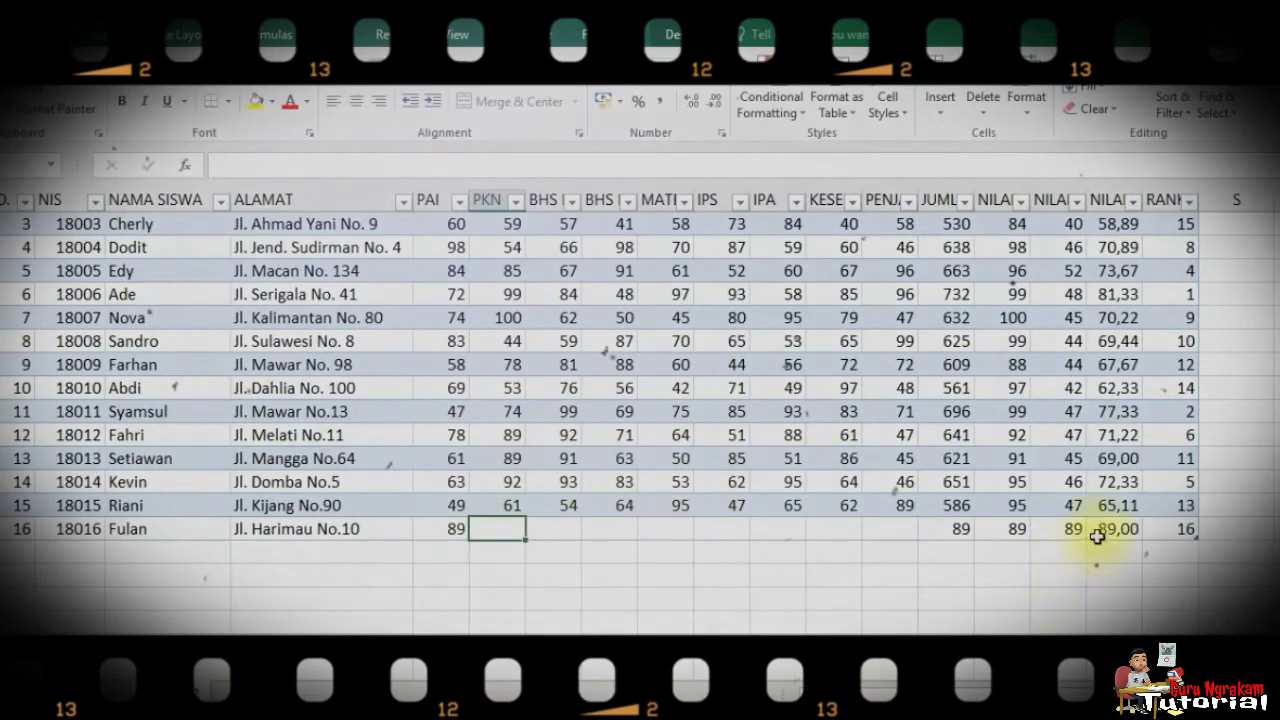
{"action": "type", "text": "78"}
{"action": "key", "text": "Tab"}
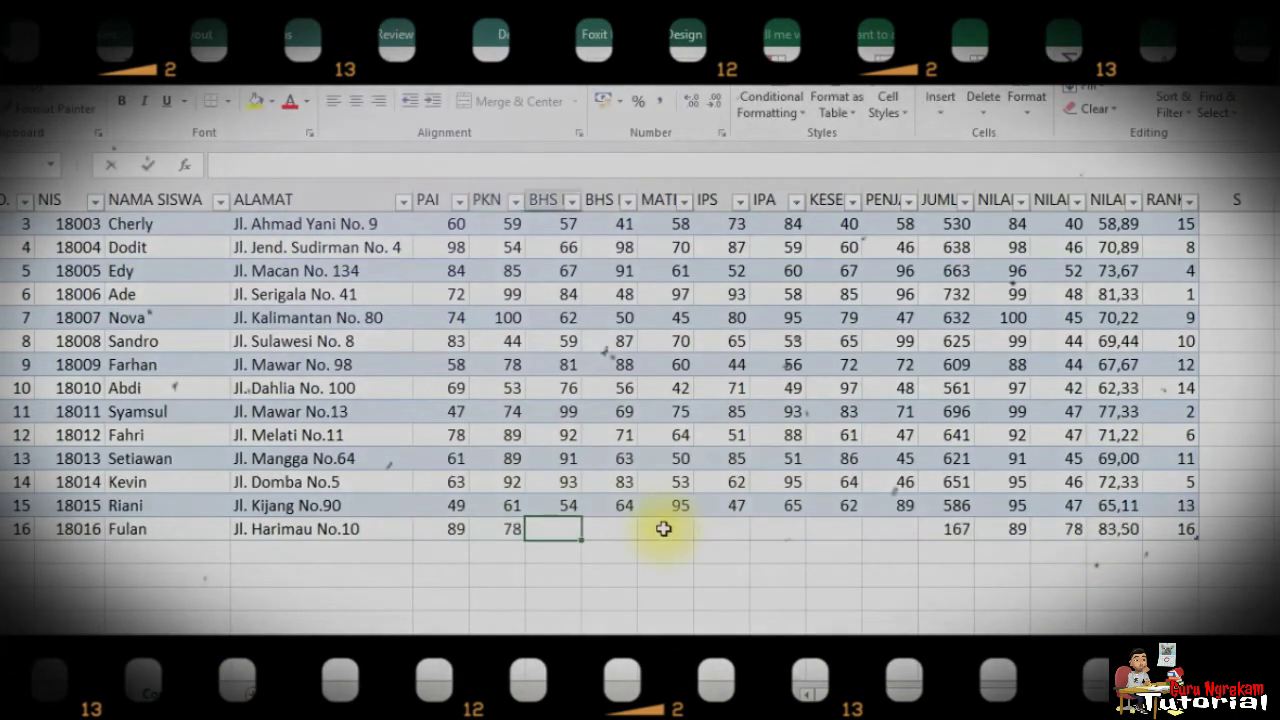
{"action": "type", "text": "67"}
{"action": "key", "text": "Tab"}
{"action": "type", "text": "78"}
{"action": "key", "text": "Tab"}
{"action": "type", "text": "98"}
{"action": "key", "text": "Tab"}
Complete the scores in row number 16 with IPS 90, IPA 90, KESENIAN 98 and PENJAS 78.
{"action": "type", "text": "90"}
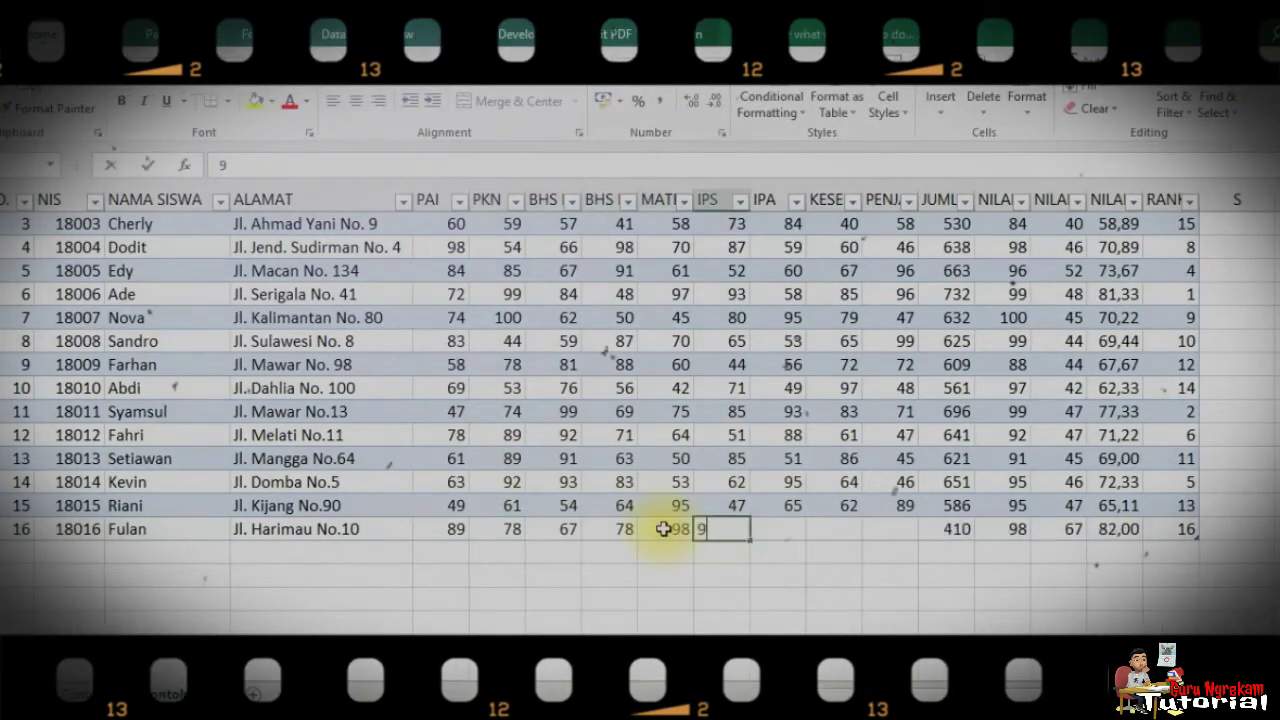
{"action": "key", "text": "Tab"}
{"action": "type", "text": "90"}
{"action": "key", "text": "Tab"}
{"action": "type", "text": "98"}
{"action": "key", "text": "Tab"}
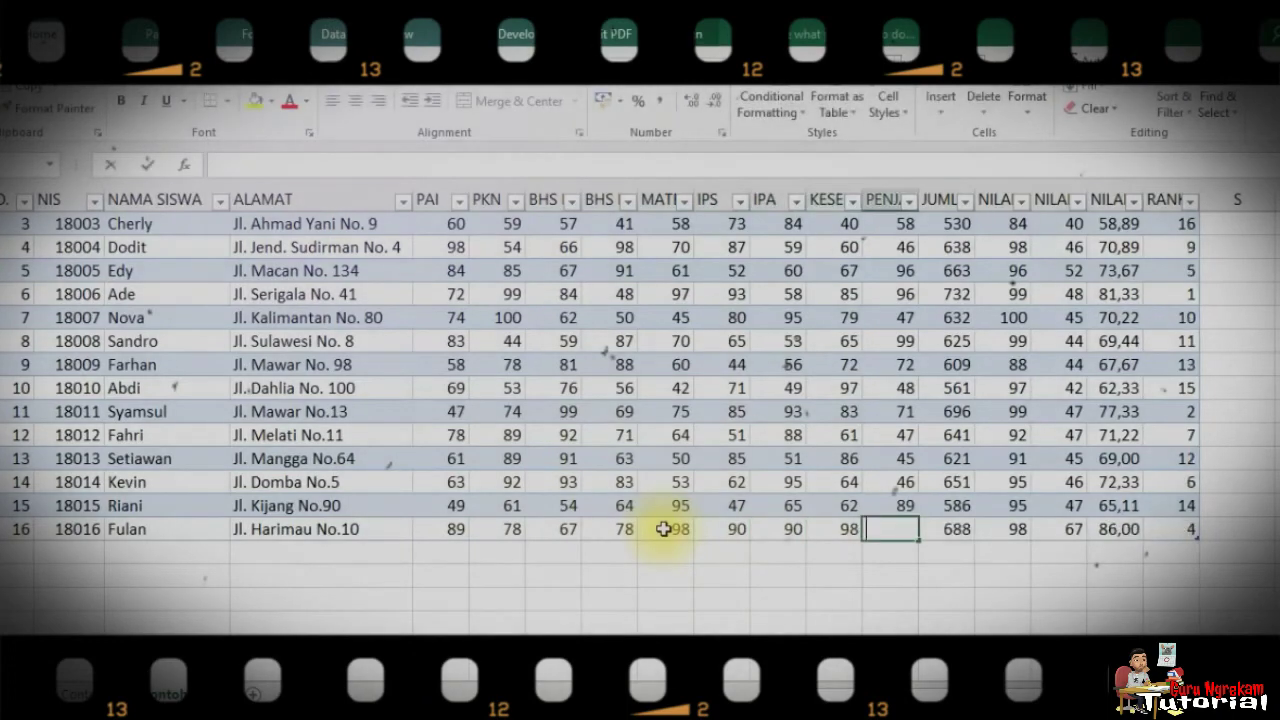
{"action": "type", "text": "78"}
{"action": "key", "text": "Return"}
{"action": "left_click", "coordinate": [962, 596]}
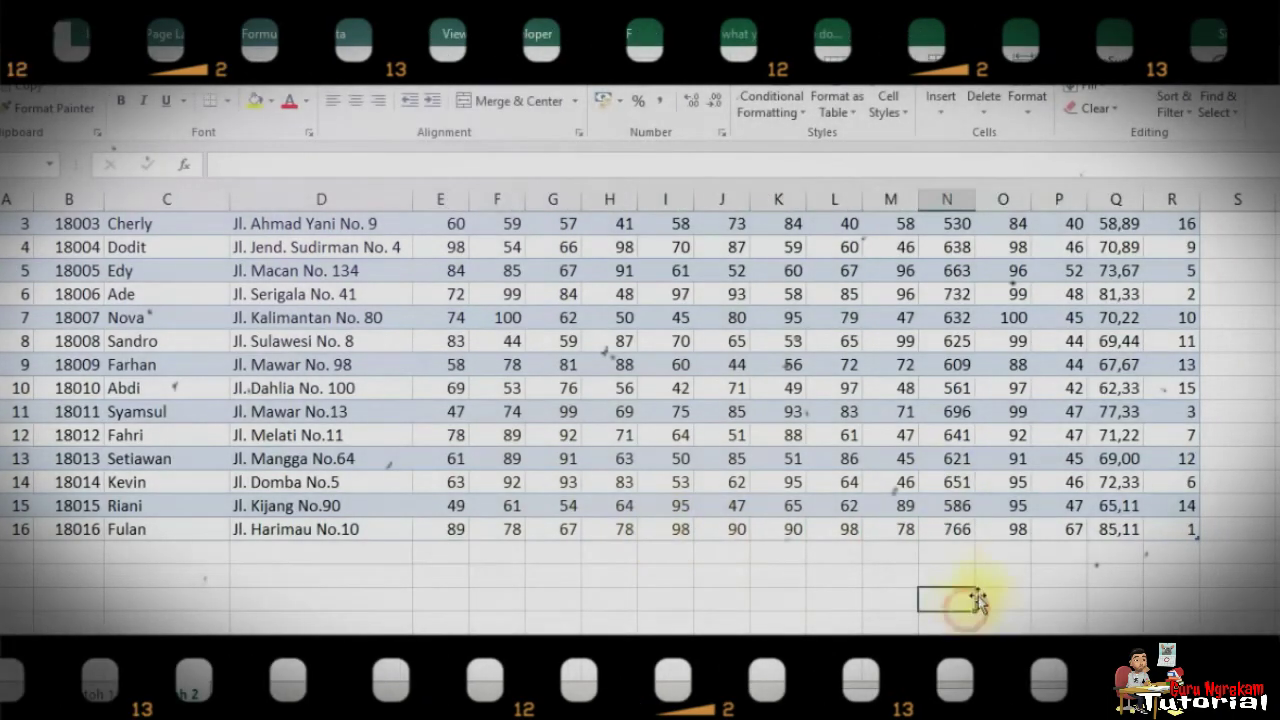
Check the JUMLAH NILAI formula and the ranking of row number 16 against the other students.
{"action": "scroll", "coordinate": [994, 575], "scroll_direction": "up", "scroll_amount": 1}
{"action": "scroll", "coordinate": [1003, 540], "scroll_direction": "down", "scroll_amount": 1}
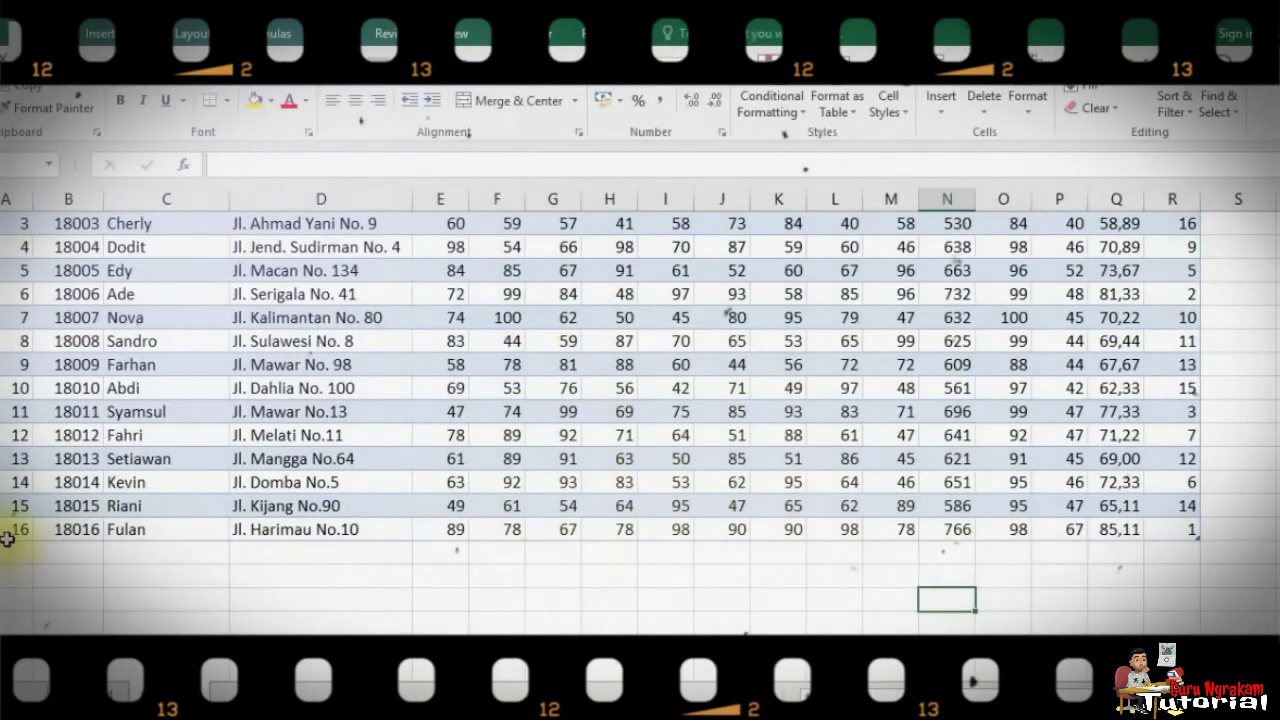
{"action": "scroll", "coordinate": [13, 545], "scroll_direction": "up", "scroll_amount": 1}
{"action": "scroll", "coordinate": [17, 543], "scroll_direction": "down", "scroll_amount": 1}
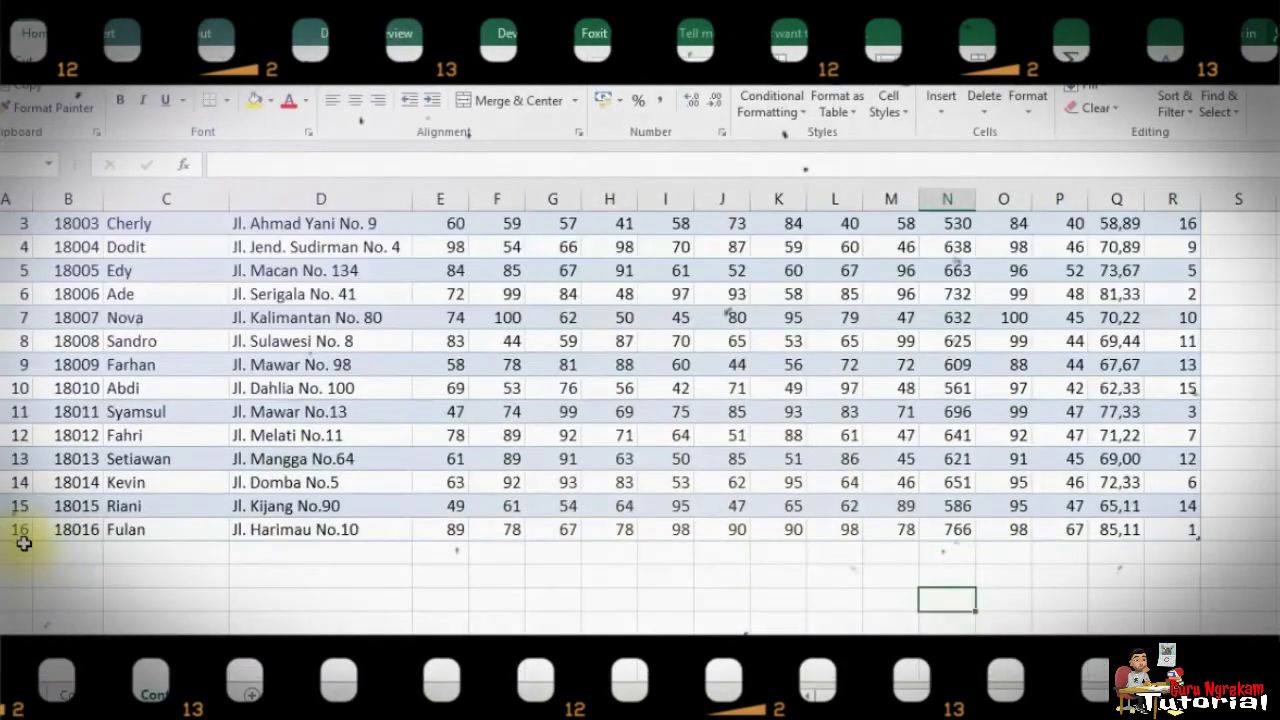
{"action": "left_click", "coordinate": [954, 531]}
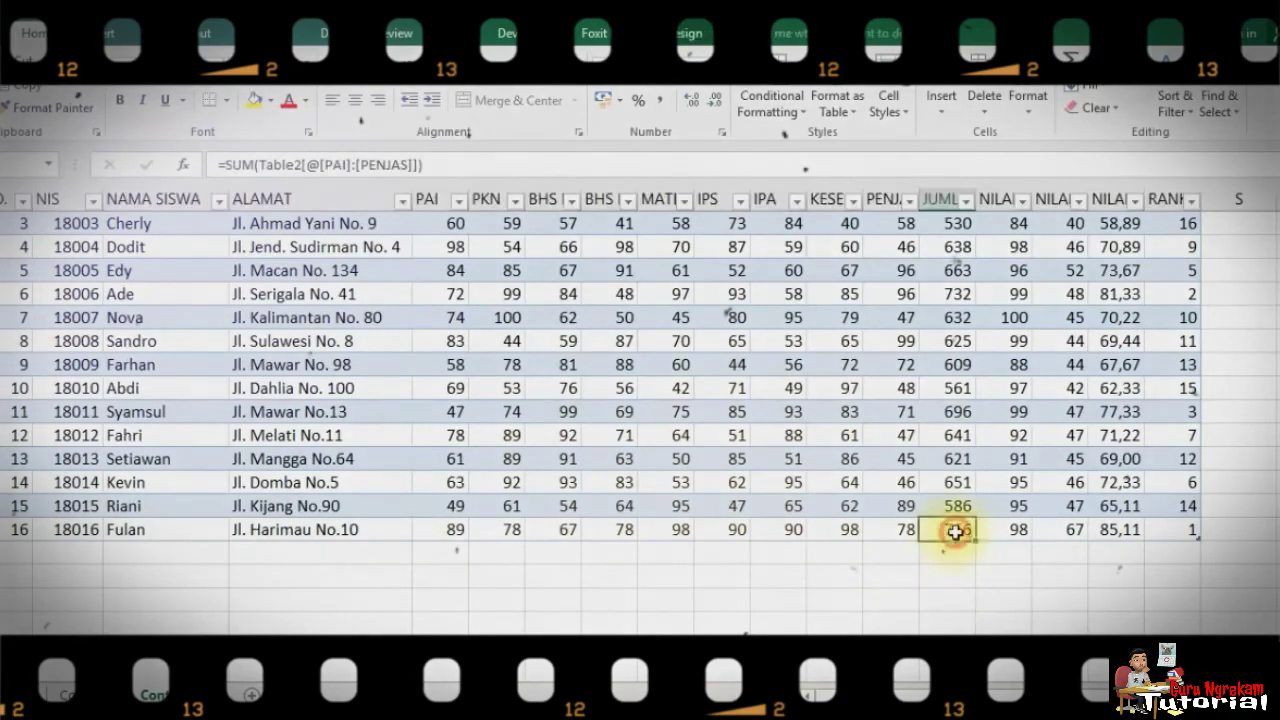
{"action": "scroll", "coordinate": [975, 525], "scroll_direction": "up", "scroll_amount": 1}
{"action": "scroll", "coordinate": [983, 516], "scroll_direction": "down", "scroll_amount": 1}
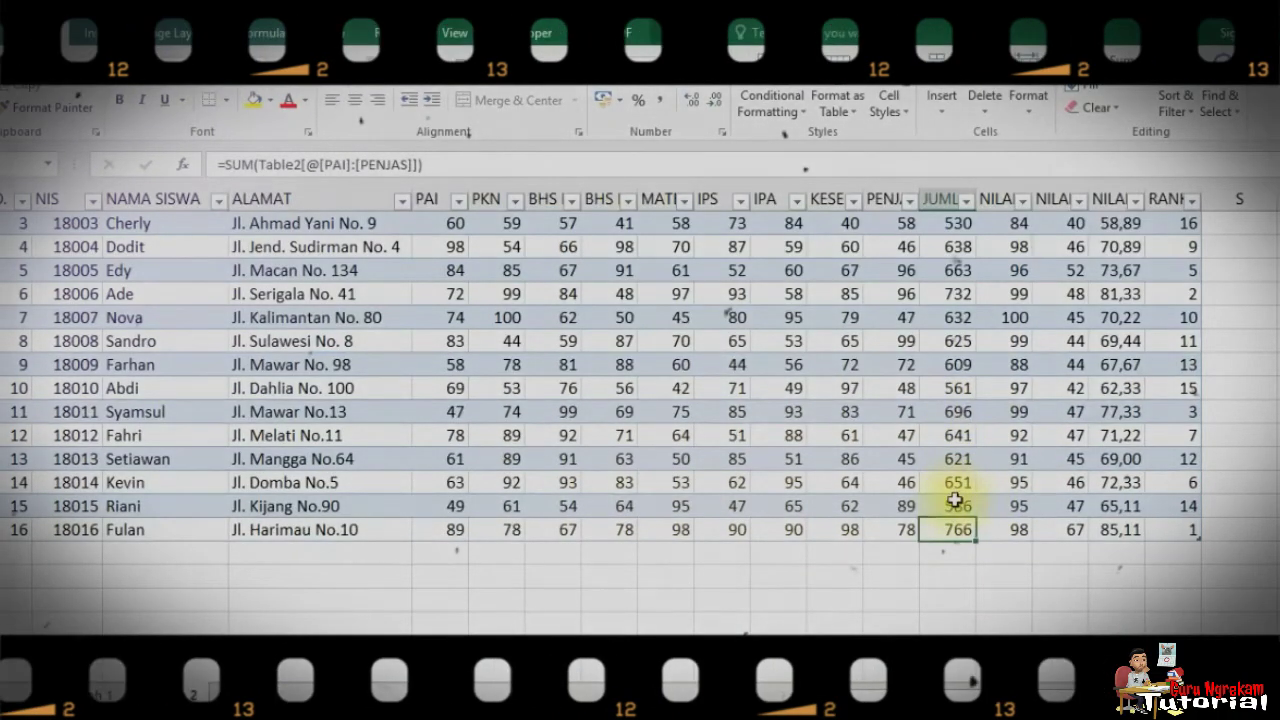
Extend the table with another student row by entering 17 in the NO. column directly below the last record.
{"action": "left_click", "coordinate": [17, 556]}
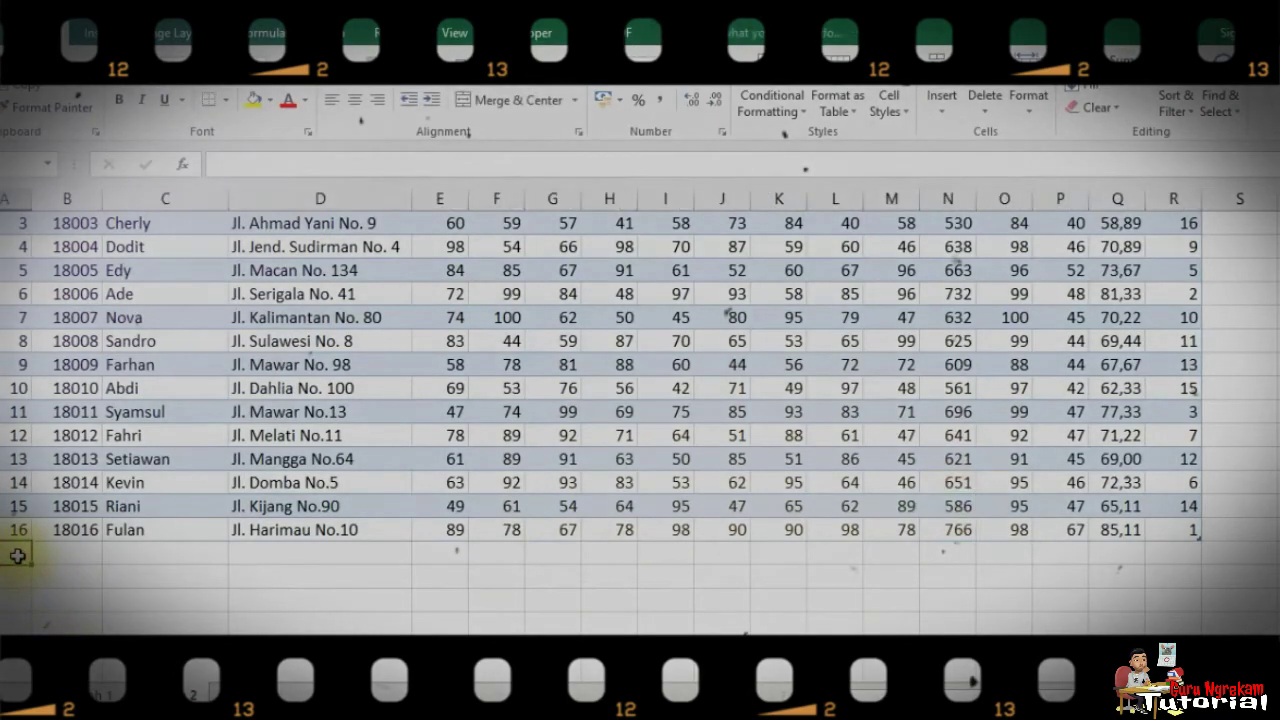
{"action": "type", "text": "17"}
{"action": "key", "text": "Return"}
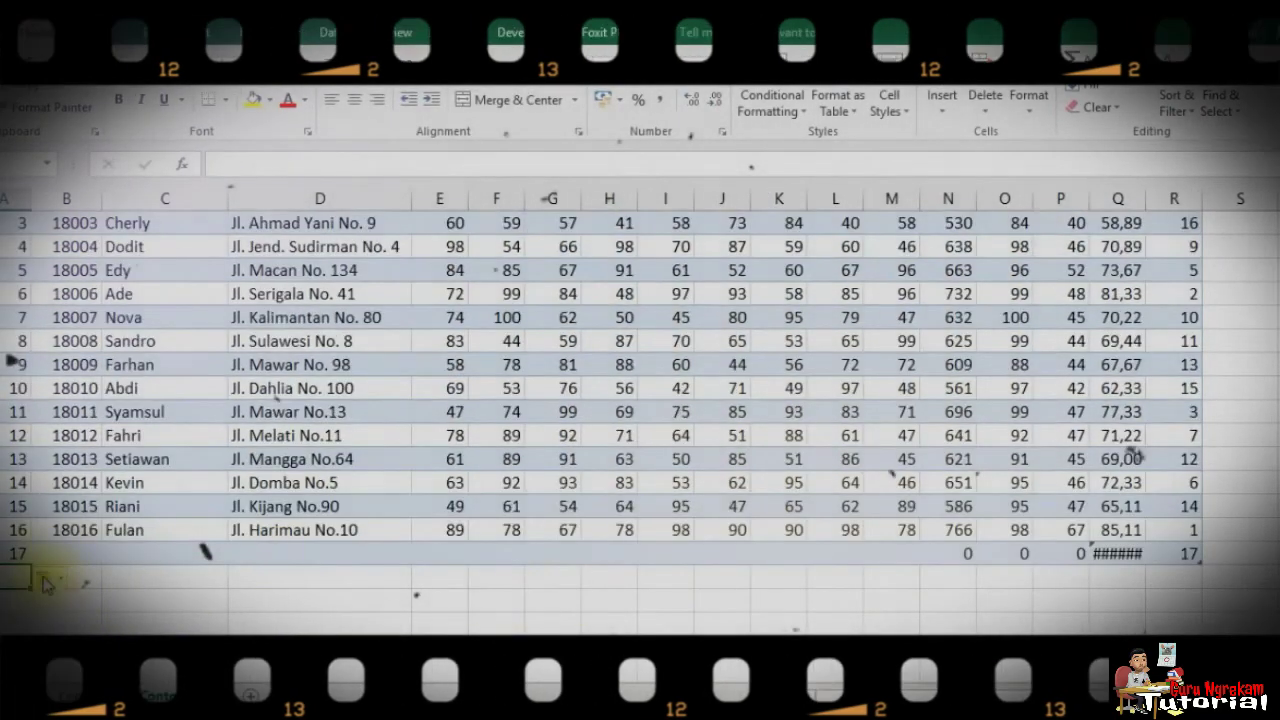
{"action": "left_click", "coordinate": [52, 553]}
{"action": "left_click", "coordinate": [5, 578]}
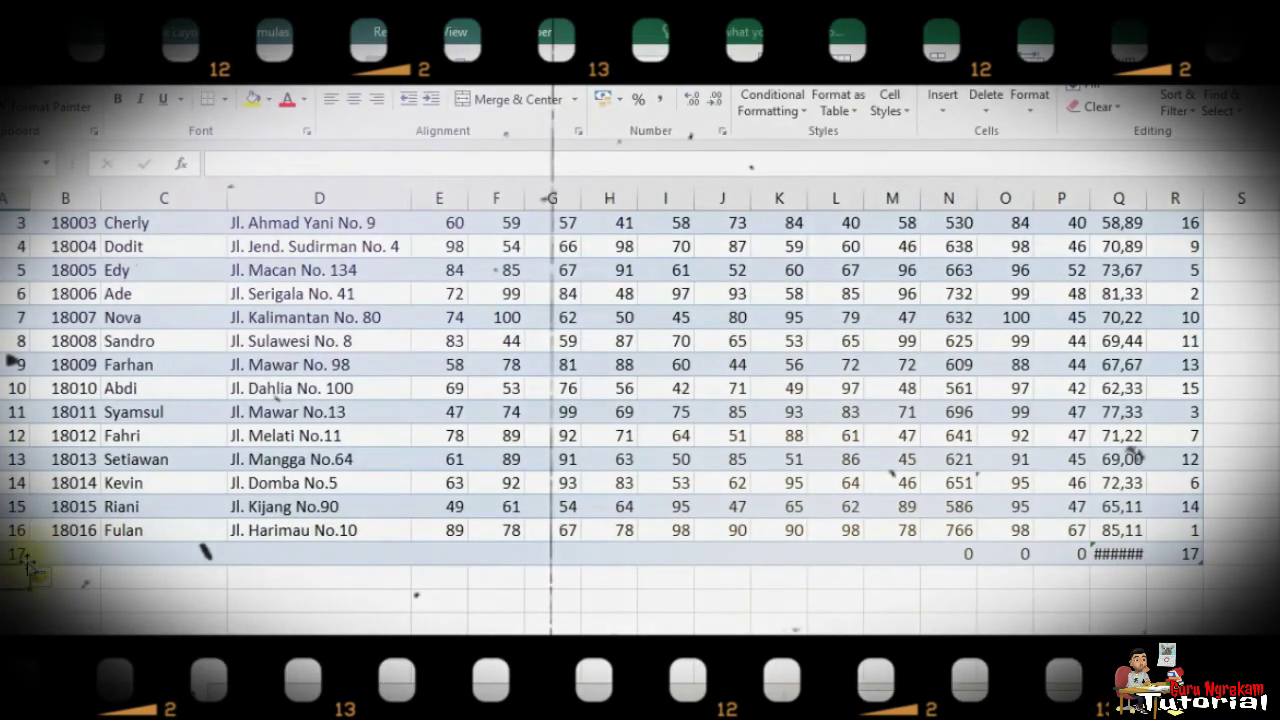
Fill in the student's NIS and name in row number 17 of the table.
{"action": "left_click", "coordinate": [46, 553]}
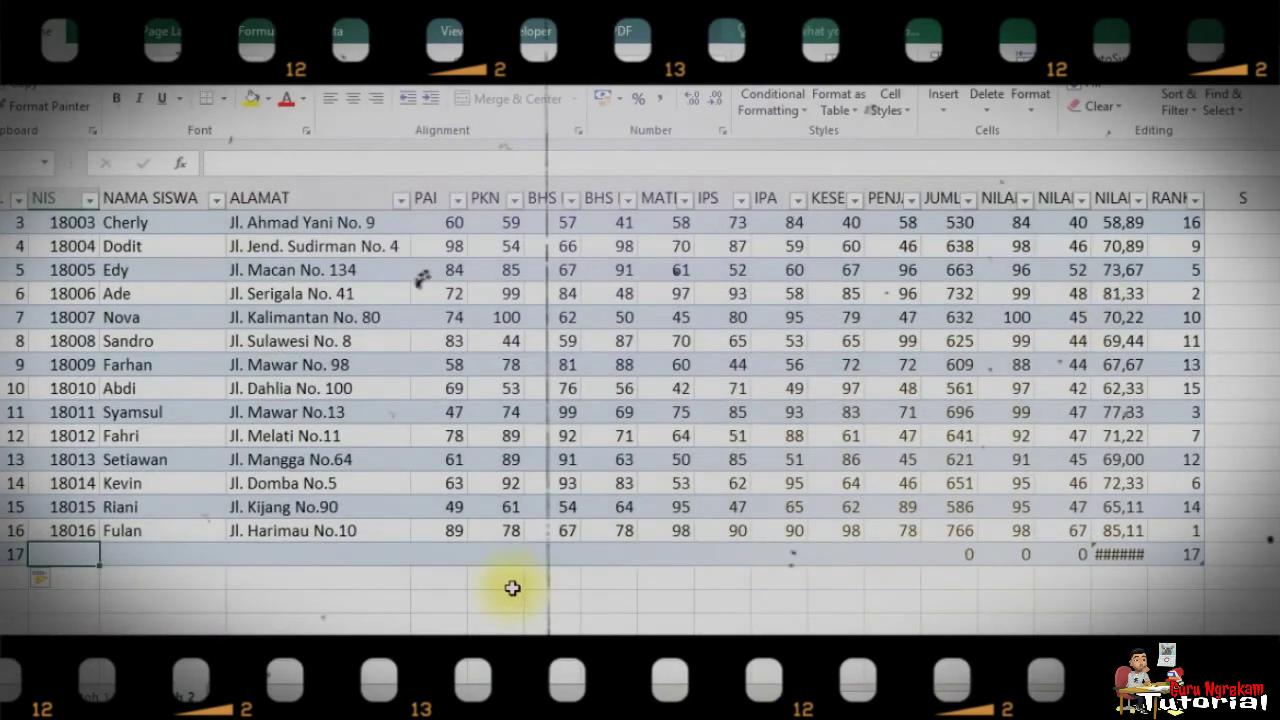
{"action": "type", "text": "18017"}
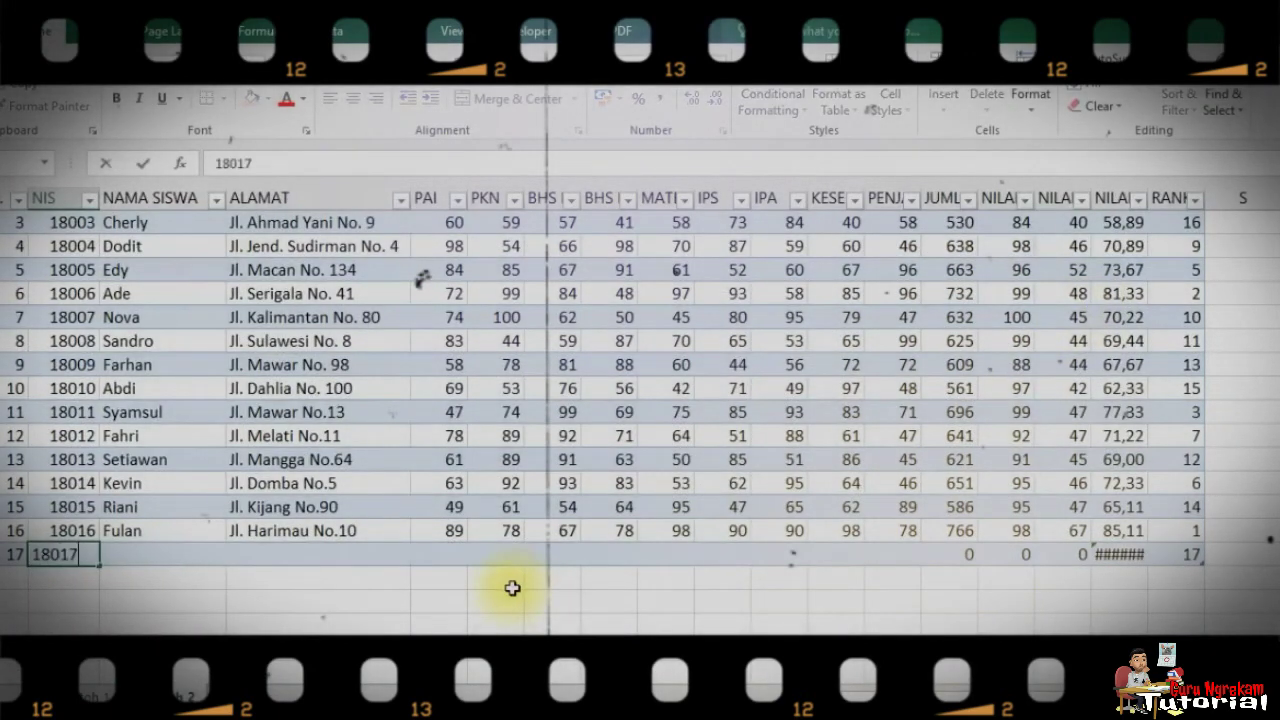
{"action": "key", "text": "Tab"}
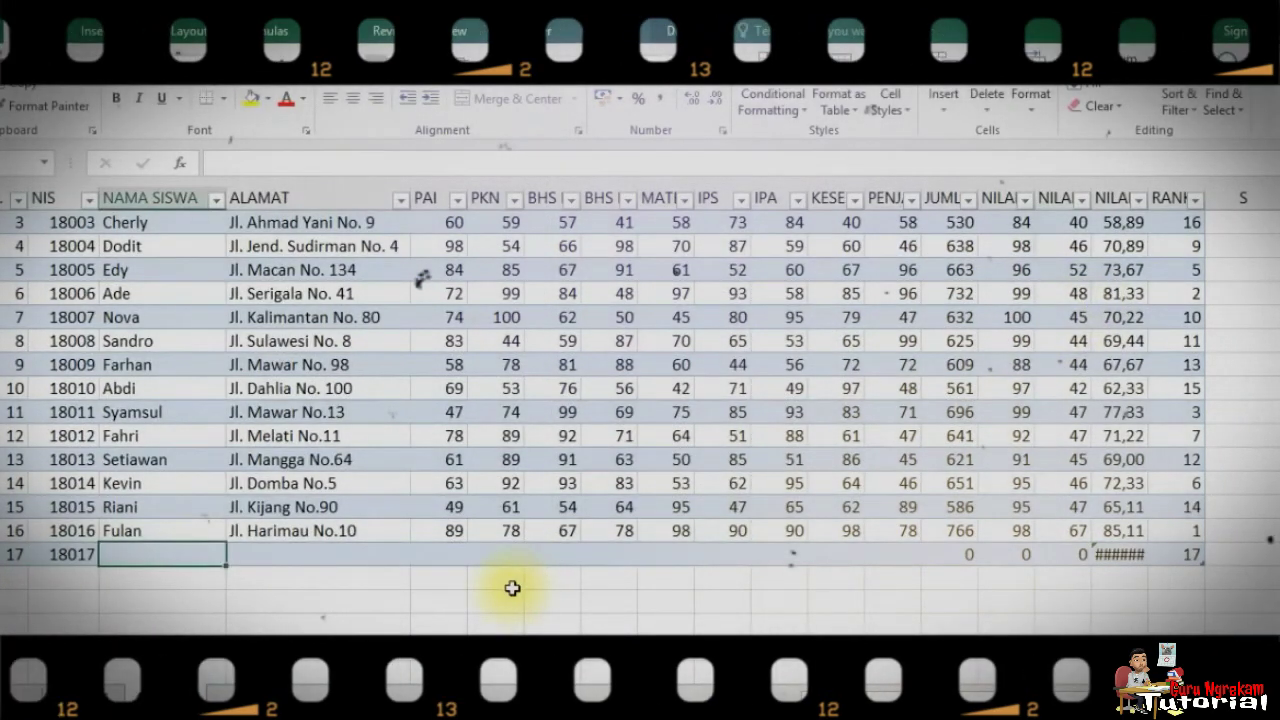
{"action": "type", "text": "Rahma"}
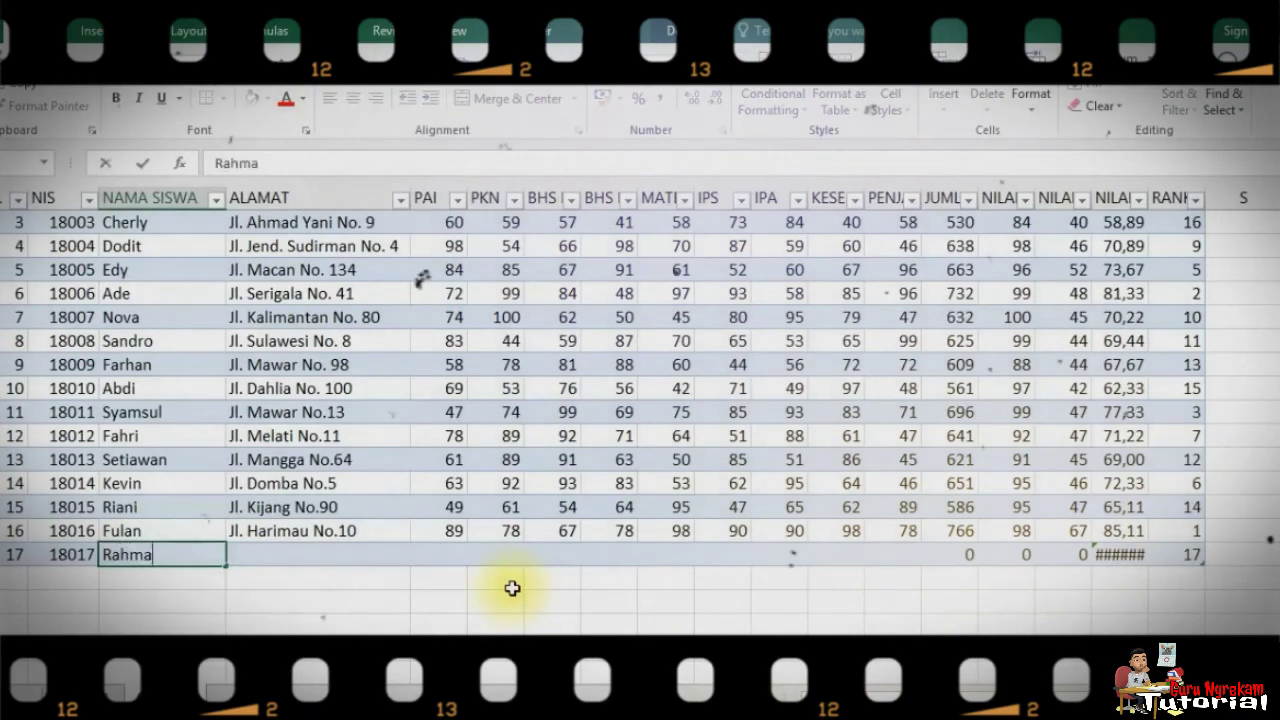
{"action": "key", "text": "Tab"}
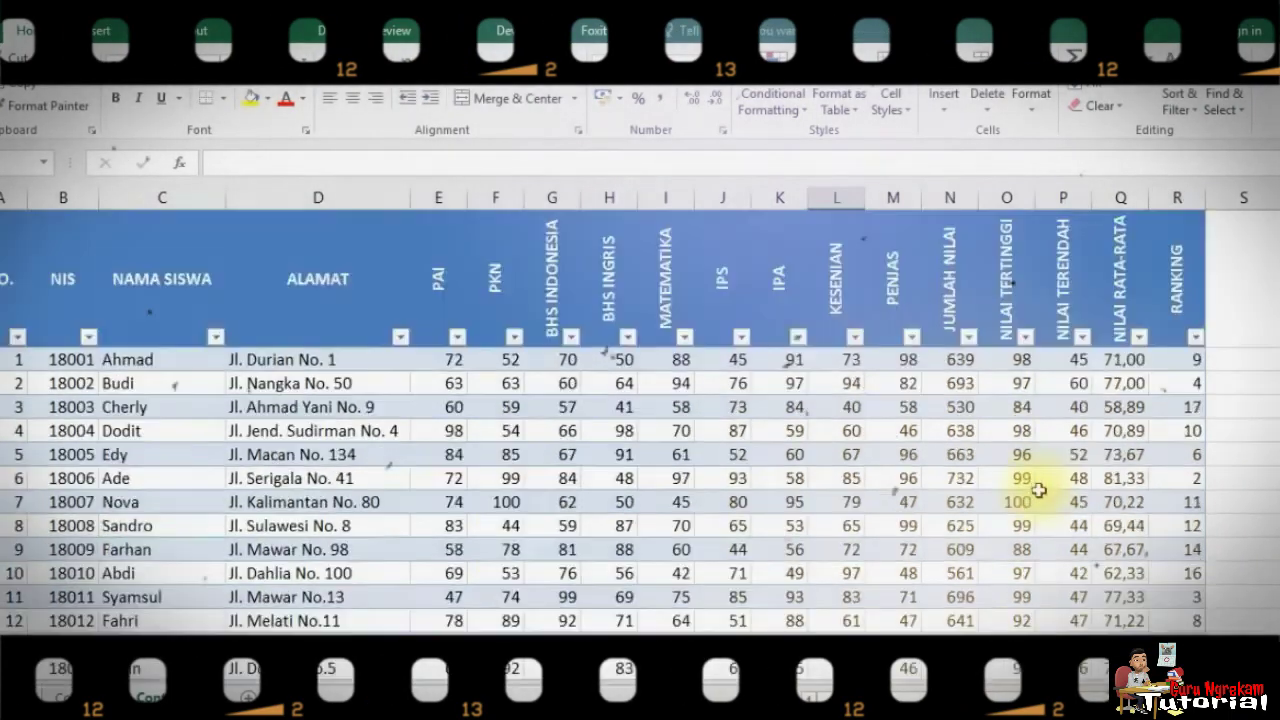
Examine the RANKING column from the first to the last student, including its RANK formula and the two added rows.
{"action": "scroll", "coordinate": [1034, 486], "scroll_direction": "up", "scroll_amount": 1}
{"action": "scroll", "coordinate": [1034, 486], "scroll_direction": "down", "scroll_amount": 1}
{"action": "scroll", "coordinate": [1051, 472], "scroll_direction": "up", "scroll_amount": 1}
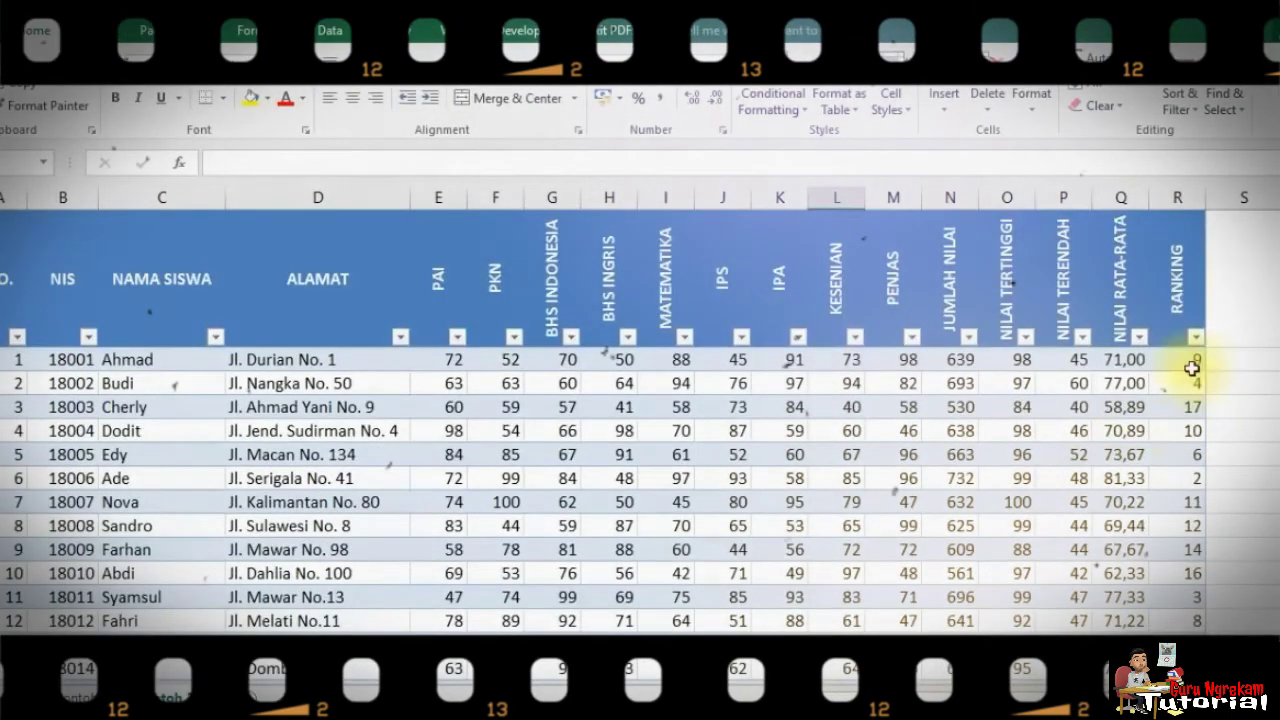
{"action": "left_click", "coordinate": [1195, 378]}
{"action": "scroll", "coordinate": [1190, 477], "scroll_direction": "down", "scroll_amount": 1}
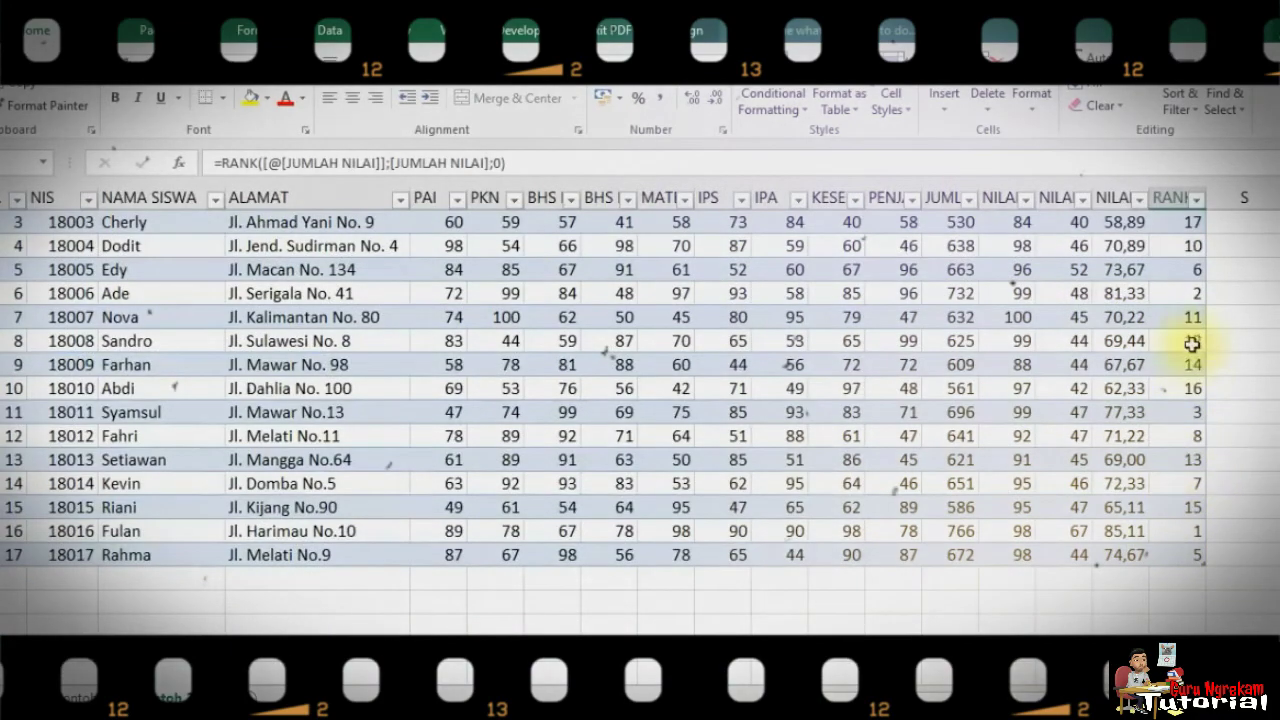
{"action": "scroll", "coordinate": [1187, 415], "scroll_direction": "up", "scroll_amount": 1}
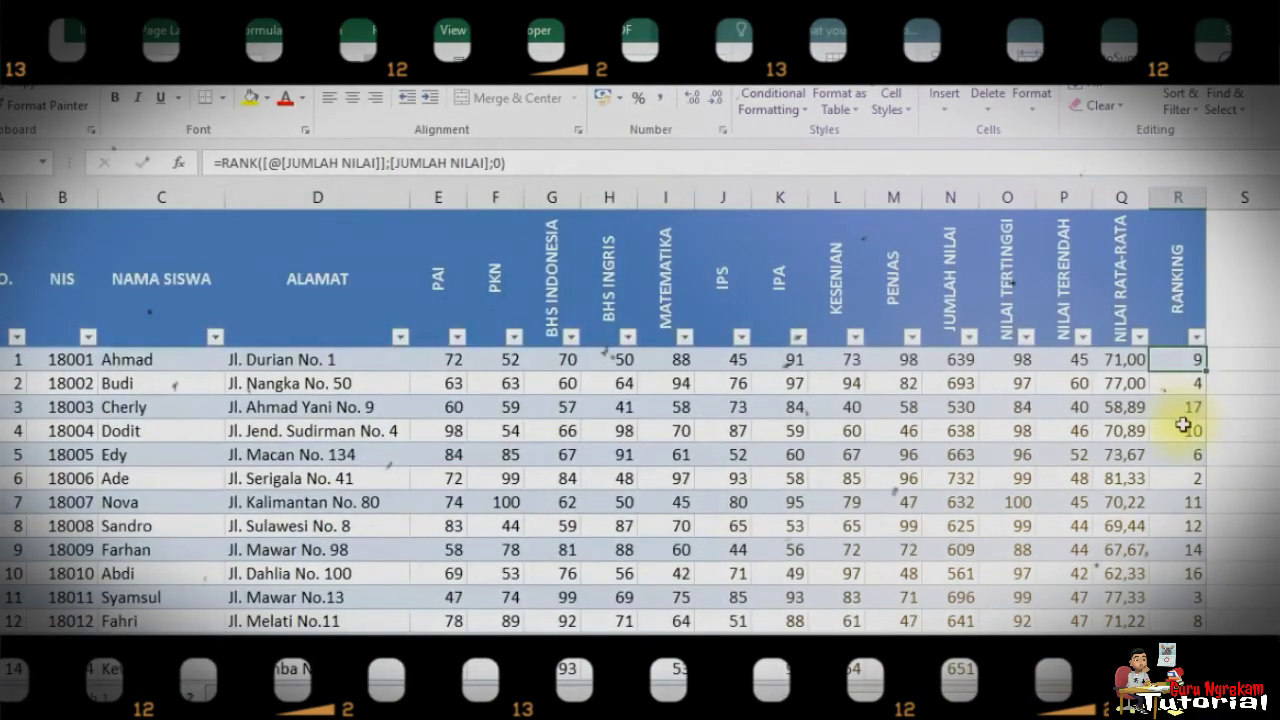
{"action": "scroll", "coordinate": [1182, 428], "scroll_direction": "down", "scroll_amount": 1}
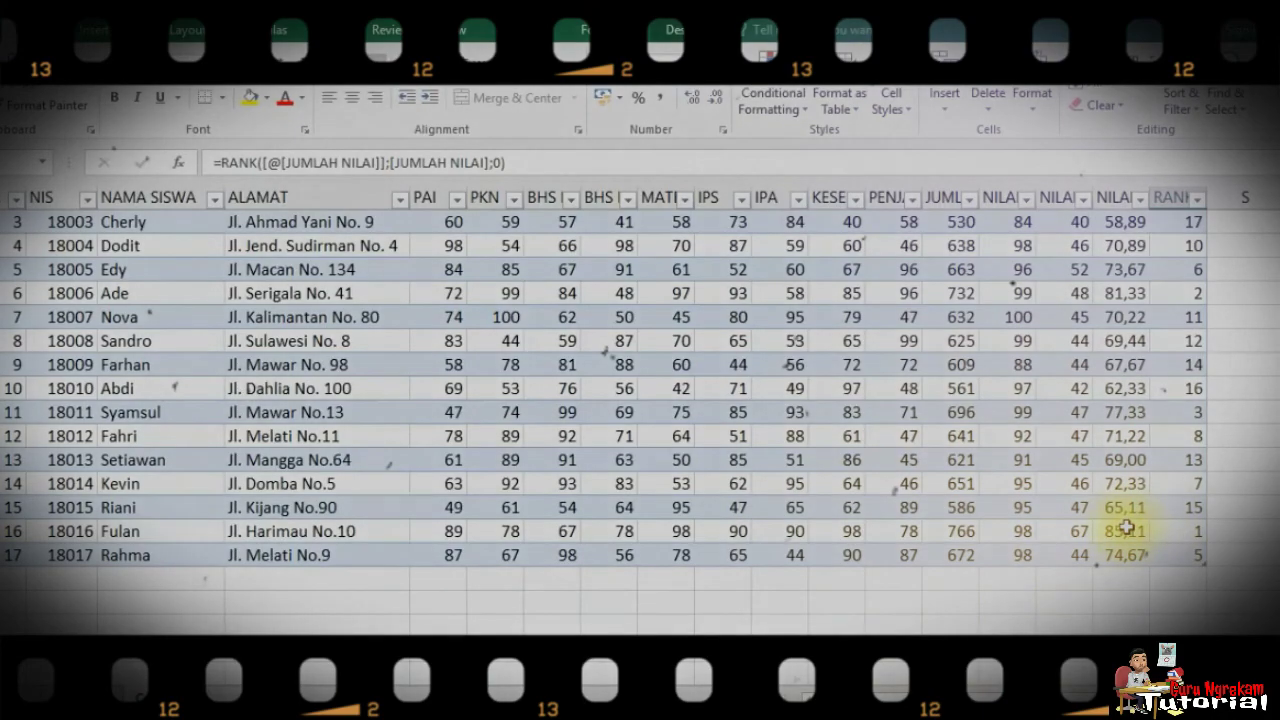
{"action": "scroll", "coordinate": [1127, 527], "scroll_direction": "up", "scroll_amount": 1}
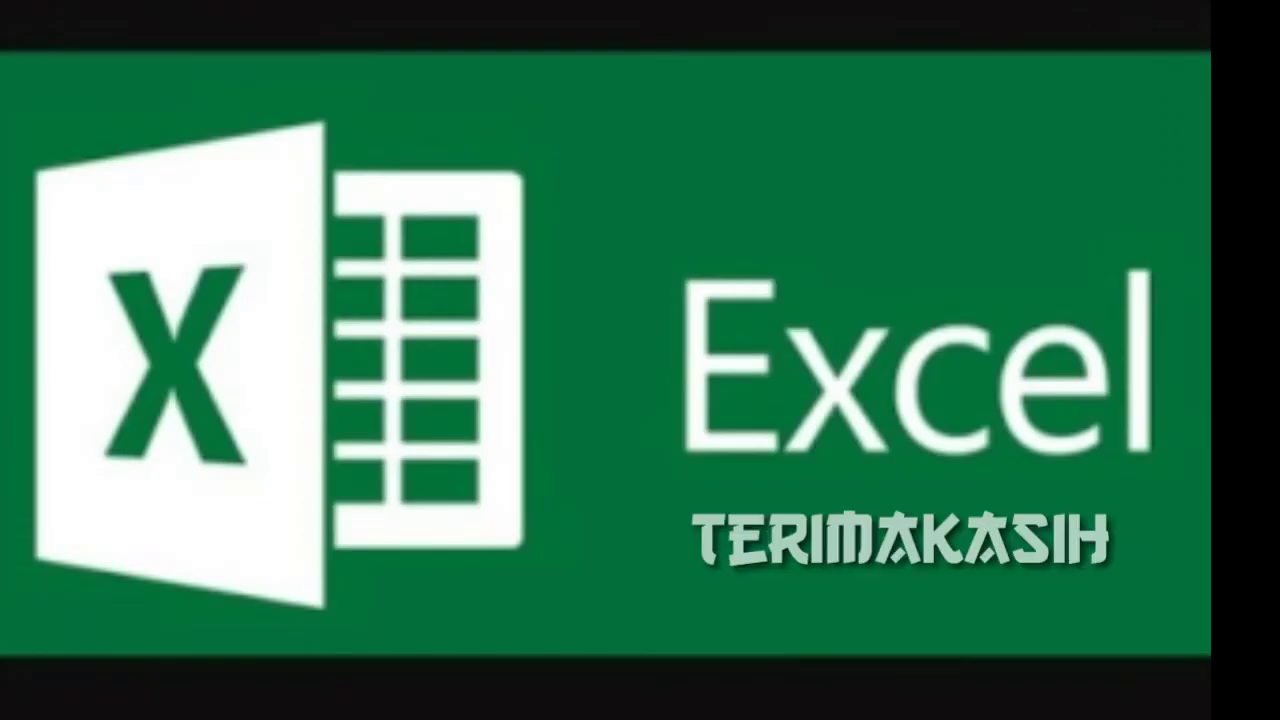